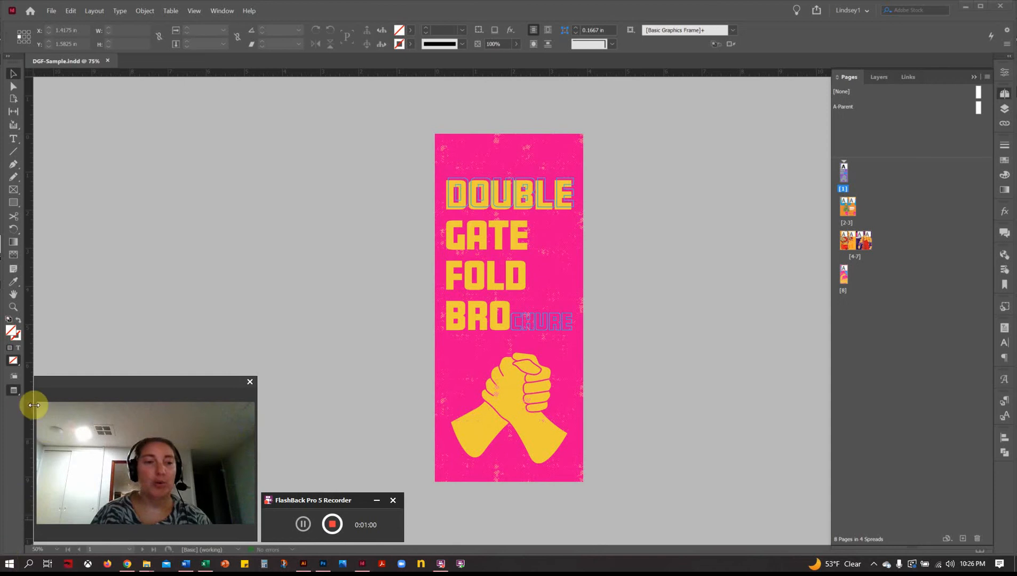
- Leave preview mode and narrow the CHURE text frame on the front cover to about 2.03 in wide
click(13, 392)
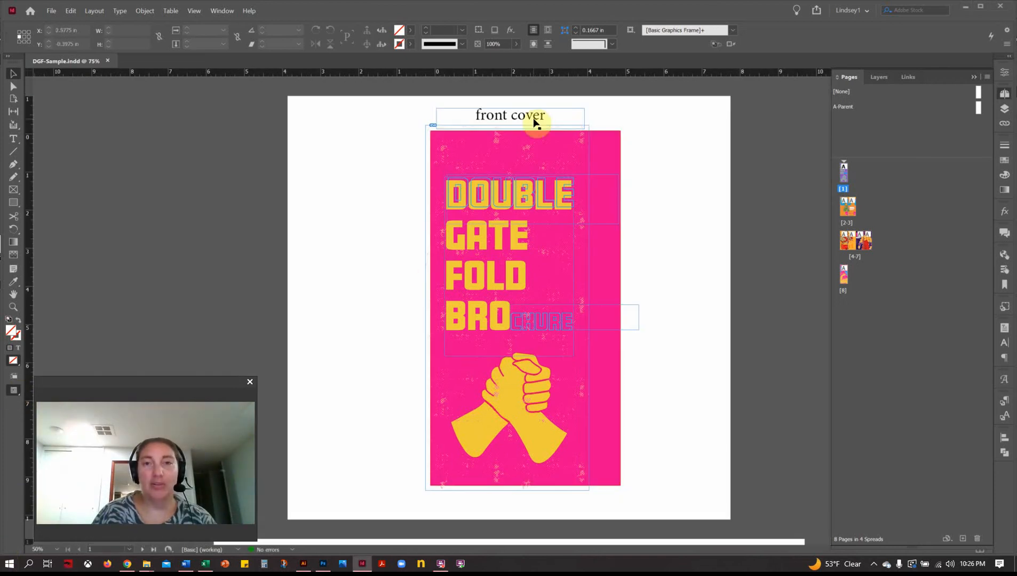
double_click(852, 209)
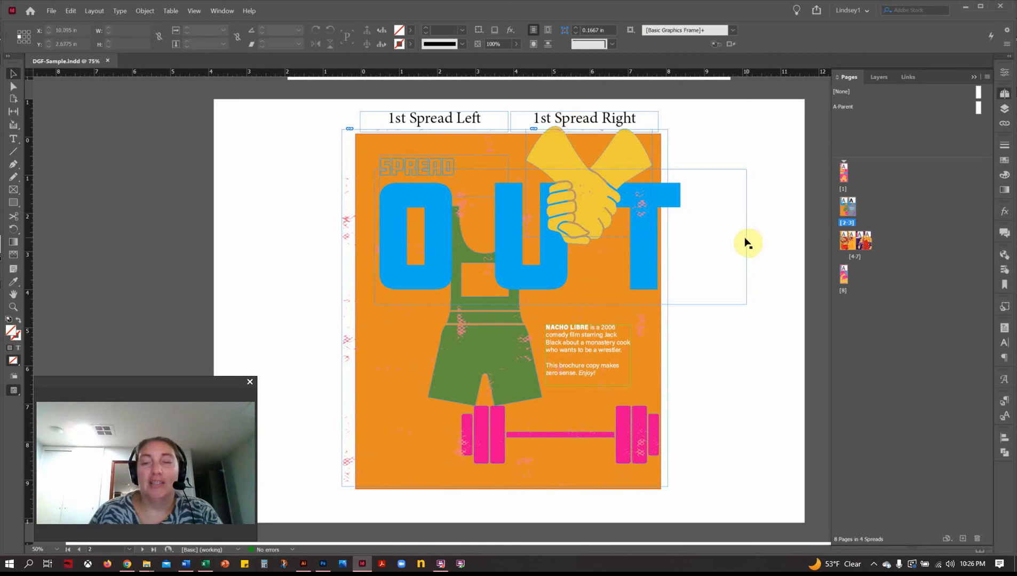
double_click(842, 174)
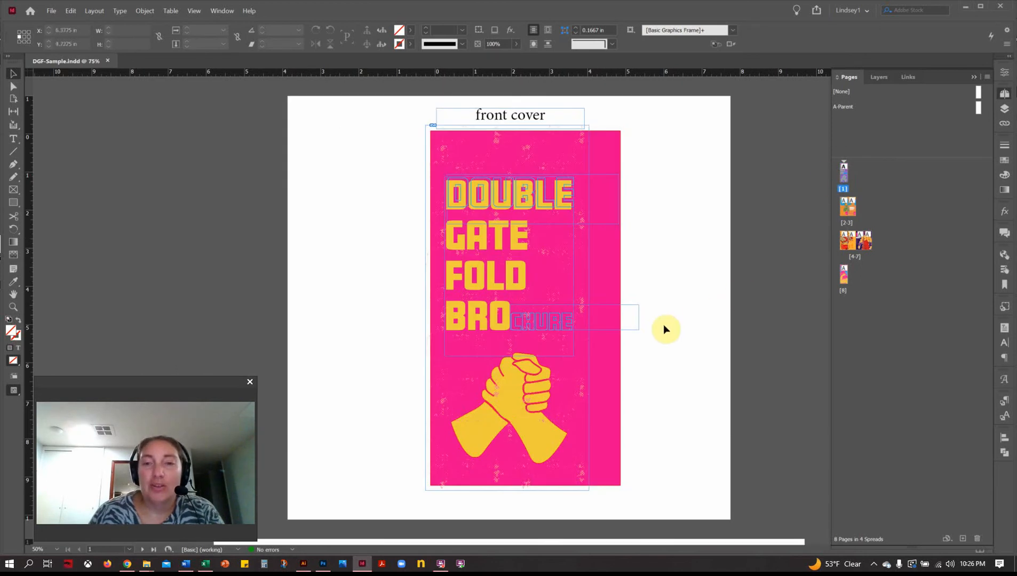
click(638, 326)
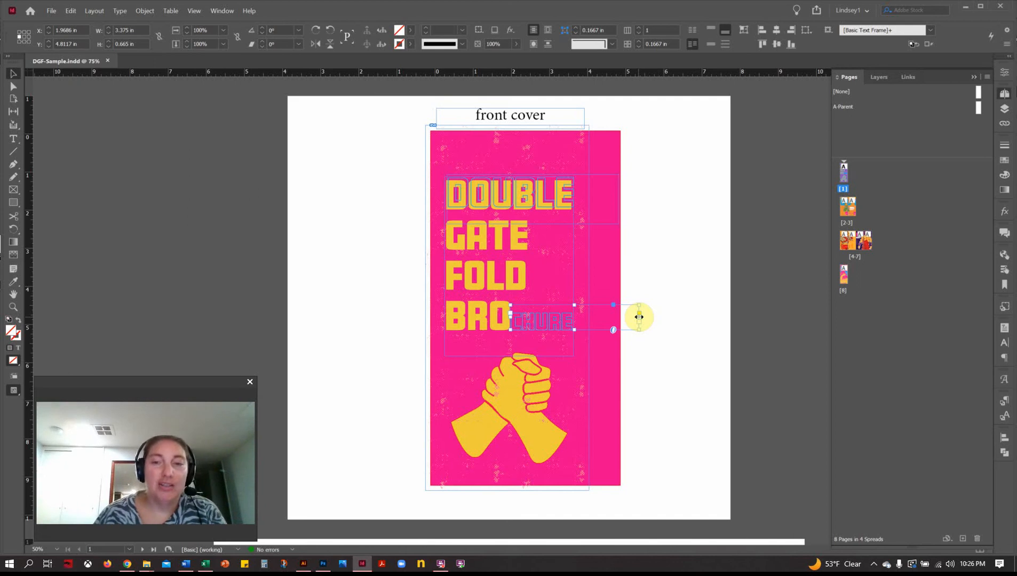
drag(638, 317, 588, 315)
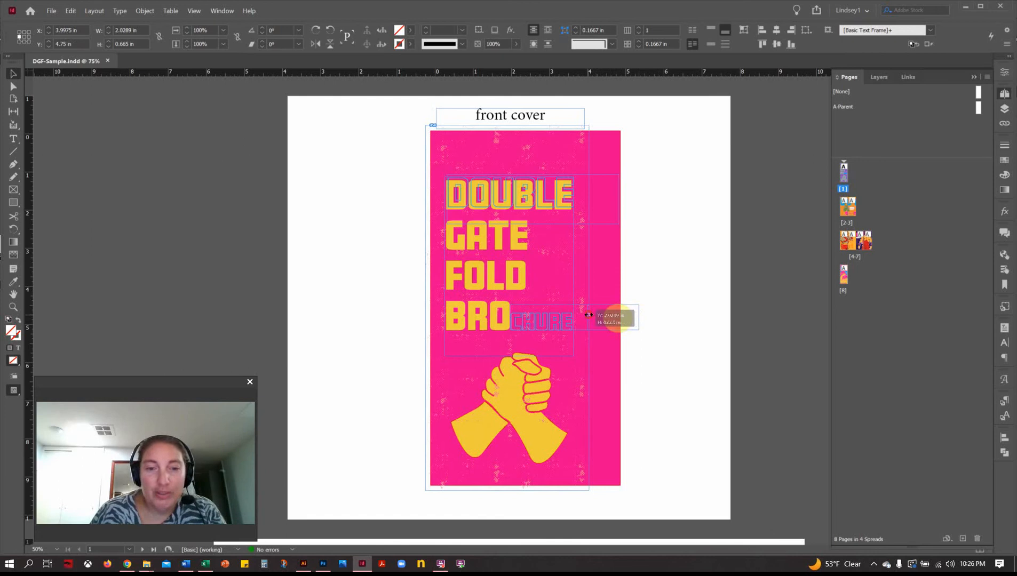
- Trim the texture image frame on the front cover to the page's side edges, X 0 in and 3.875 in wide
click(13, 306)
click(521, 301)
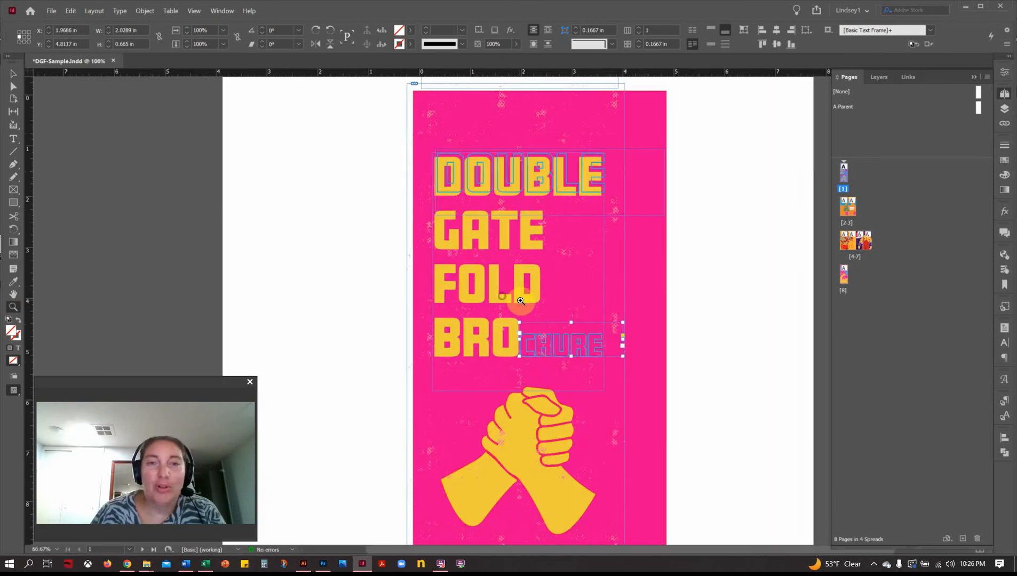
click(521, 301)
click(13, 74)
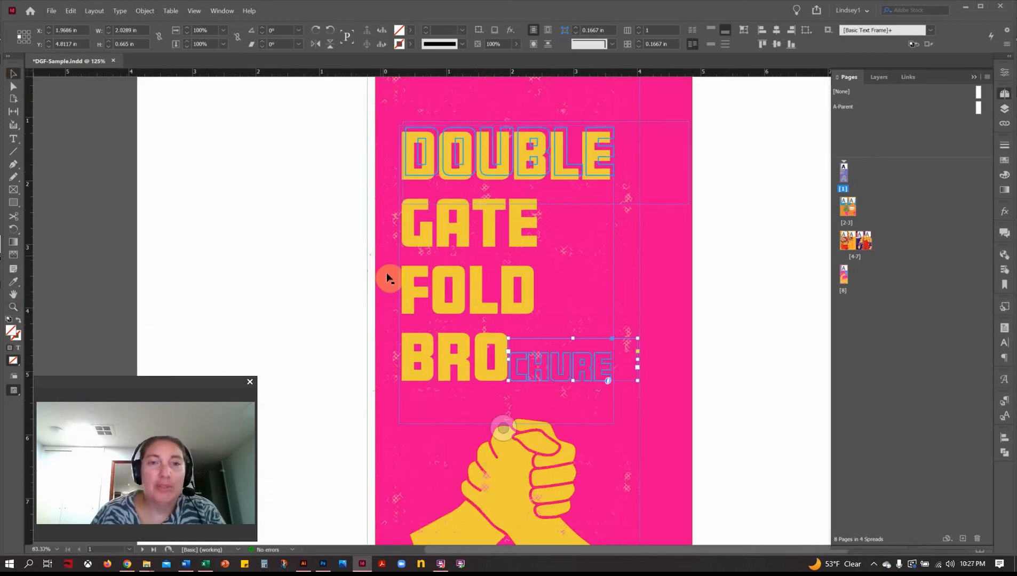
scroll(388, 278, up, 3)
click(348, 219)
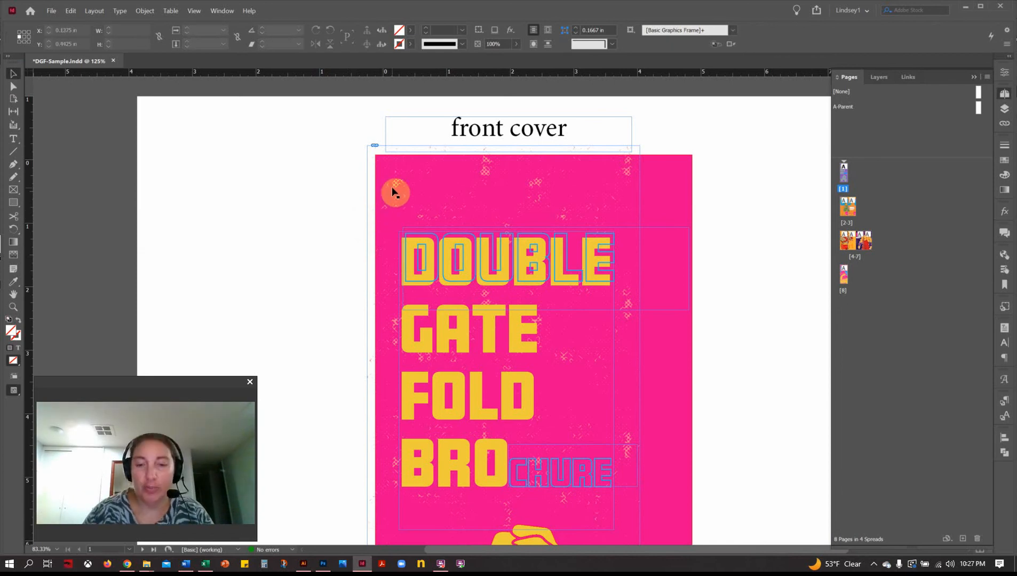
click(382, 277)
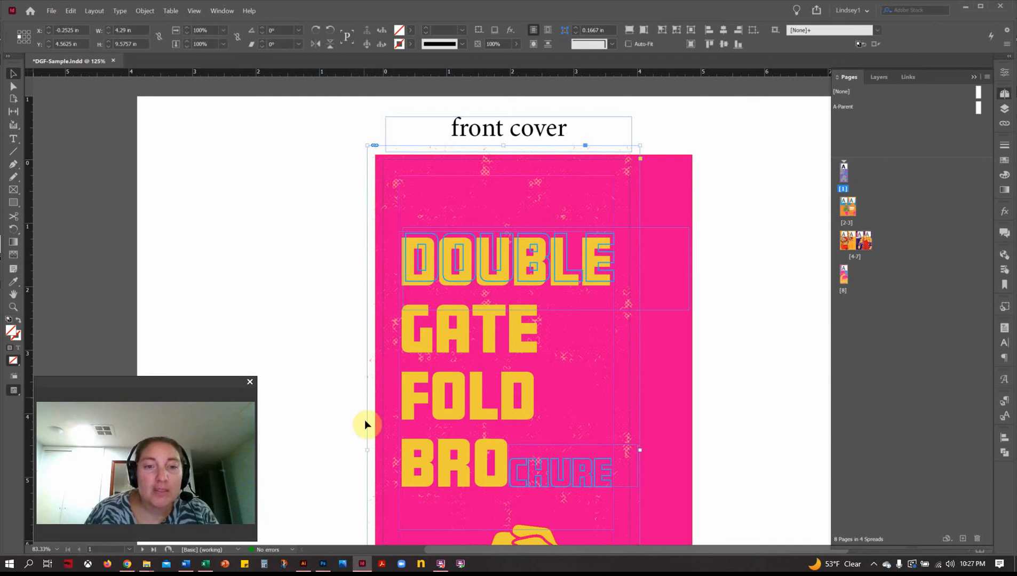
drag(368, 449, 383, 449)
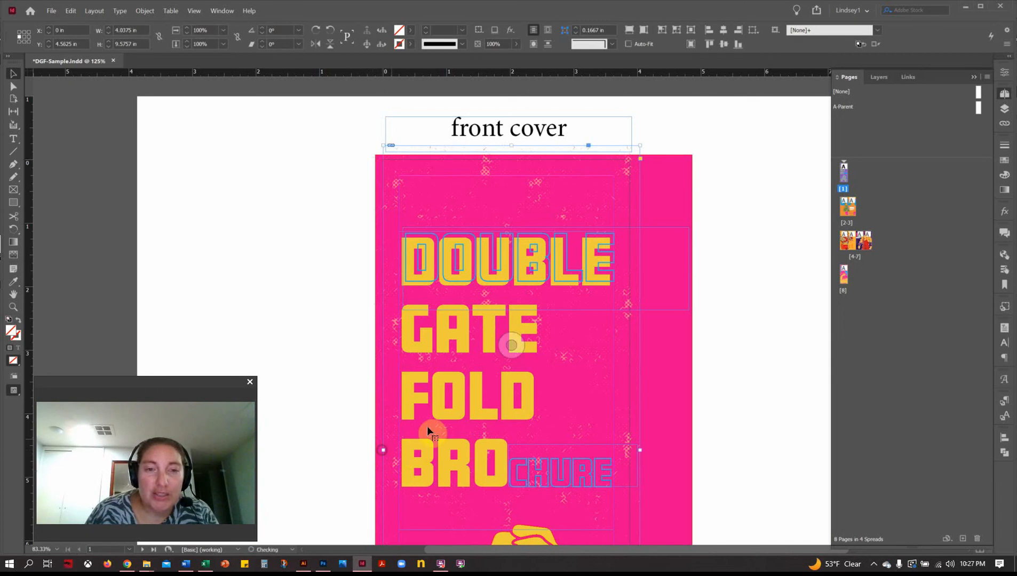
drag(639, 449, 629, 450)
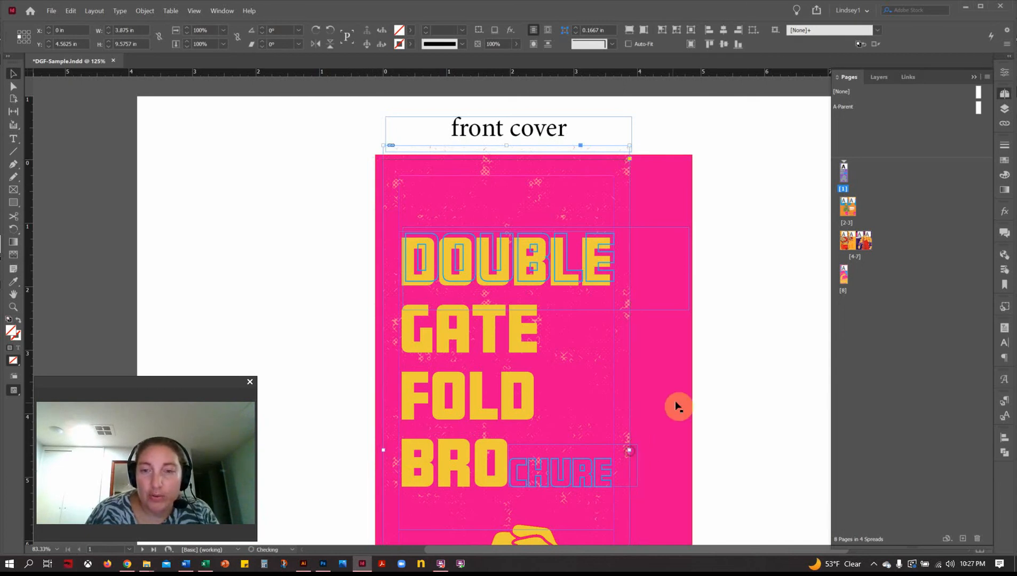
- Trim the pink background rectangle on the front cover to the page's side edges, X 0 in and 3.875 in wide
click(677, 348)
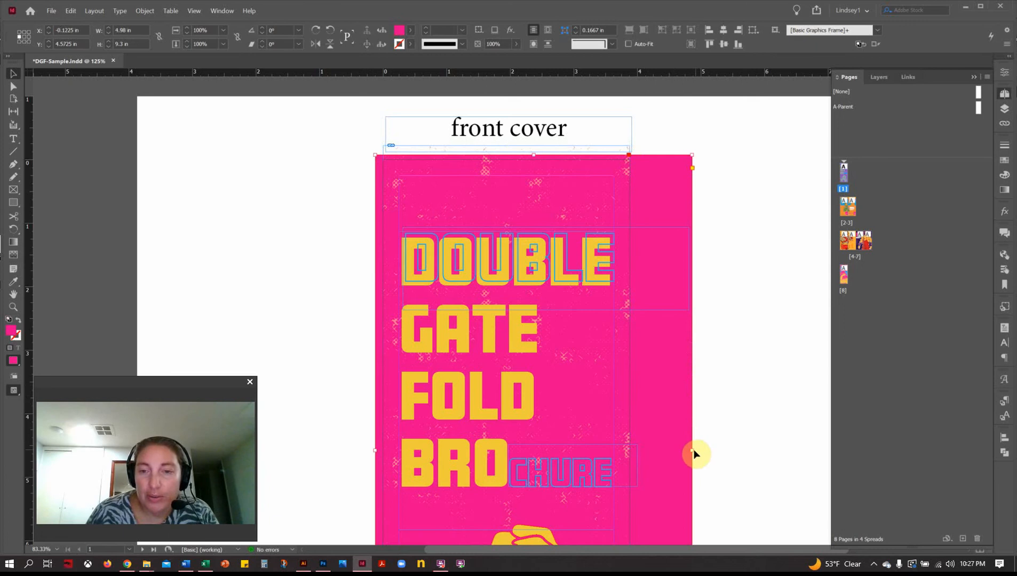
drag(695, 452, 630, 450)
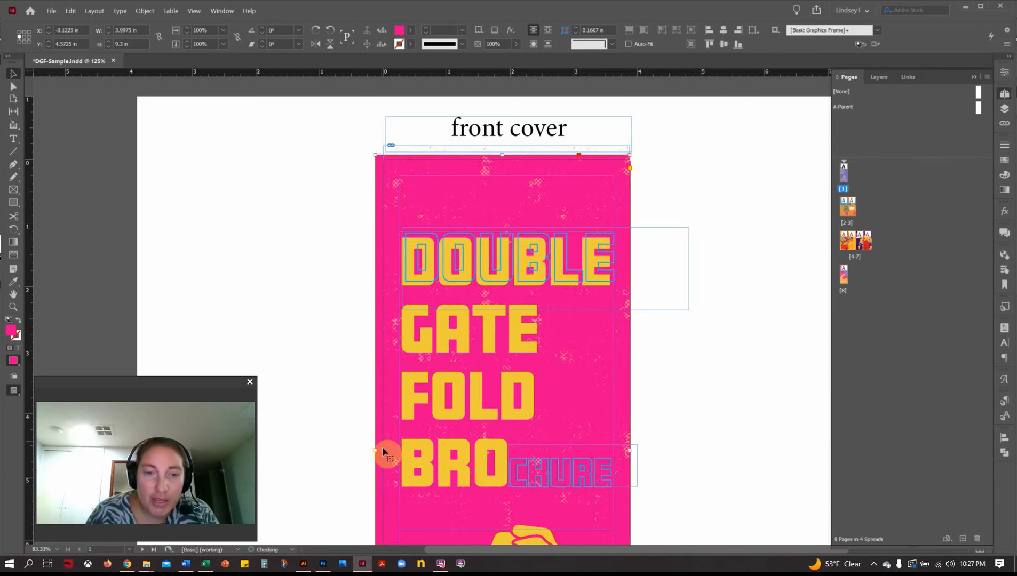
drag(376, 452, 383, 452)
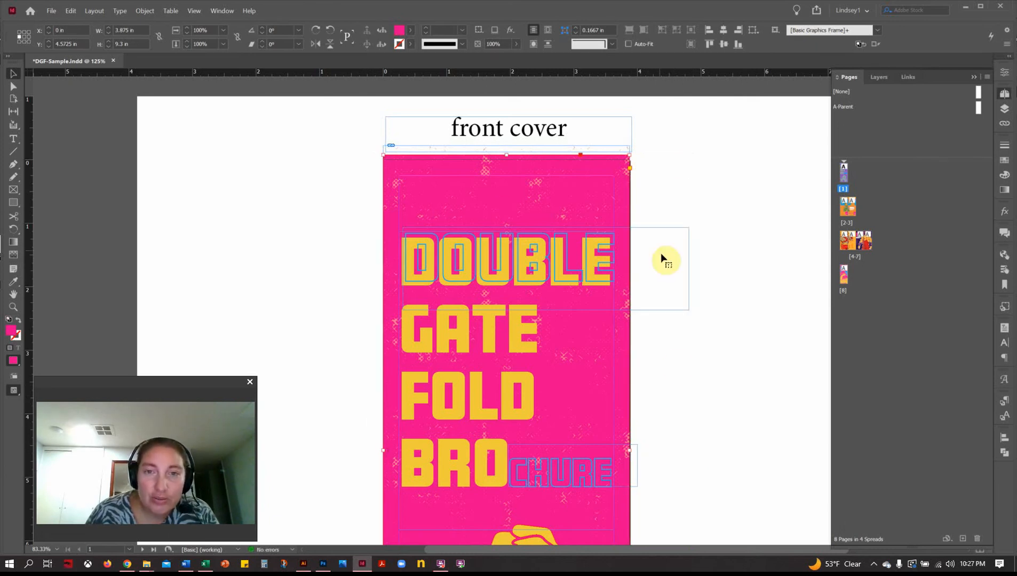
scroll(672, 355, down, 3)
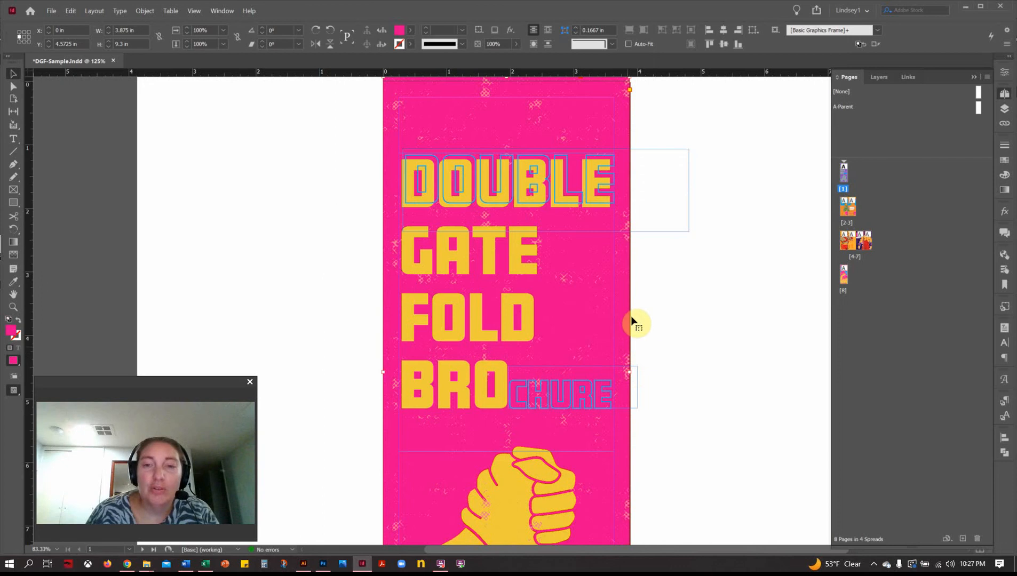
click(681, 342)
scroll(661, 387, down, 7)
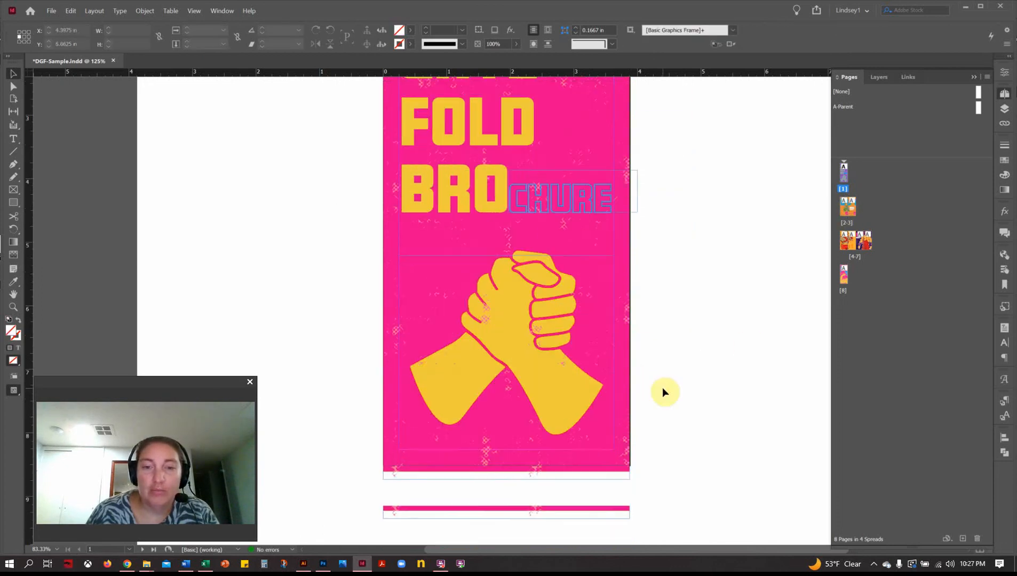
scroll(662, 388, up, 4)
- On back cover page 8, trim the texture frame and pink background to the page's side edges, X 0 in and 3.875 in wide
double_click(844, 276)
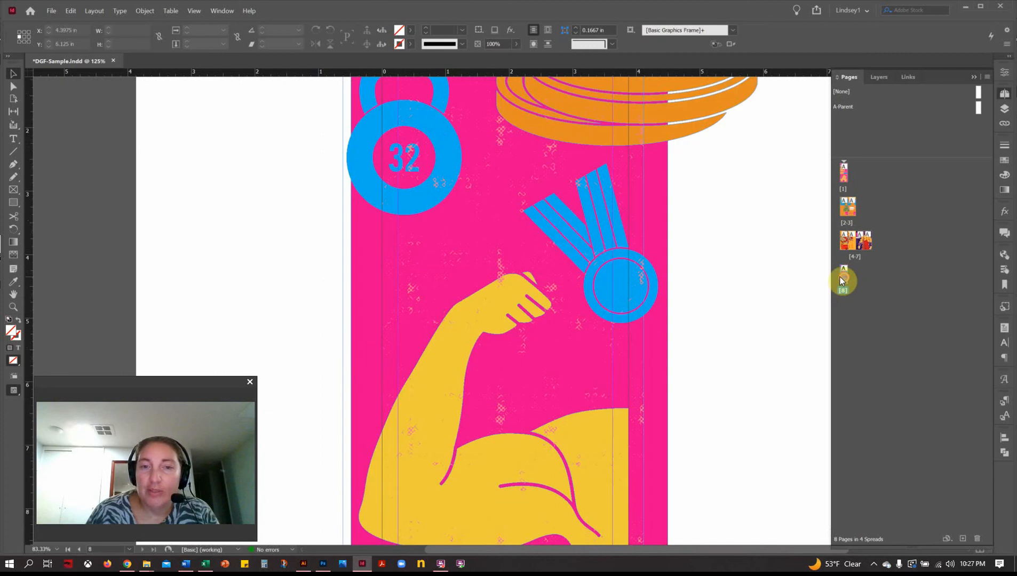
click(359, 353)
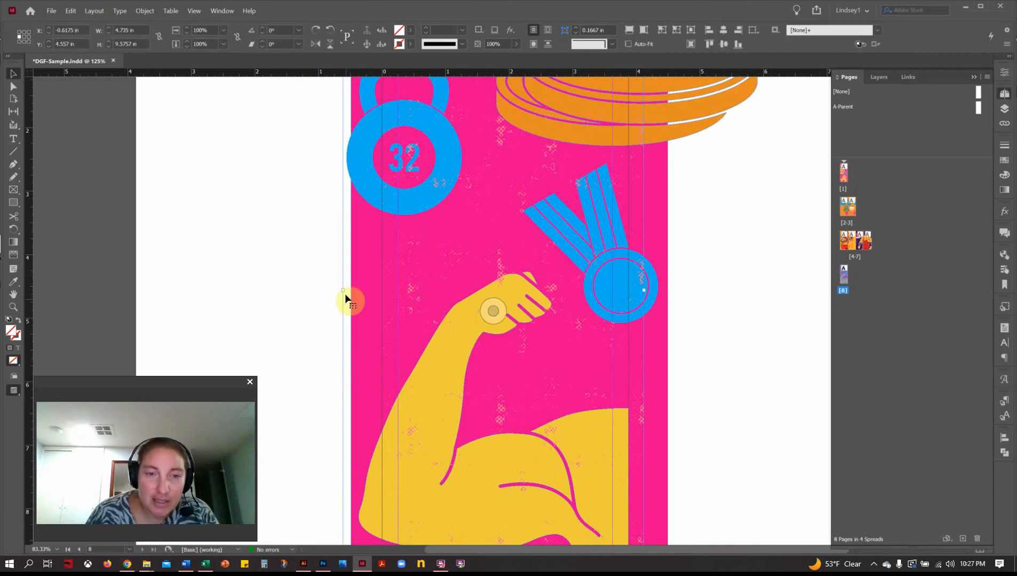
drag(343, 292, 382, 293)
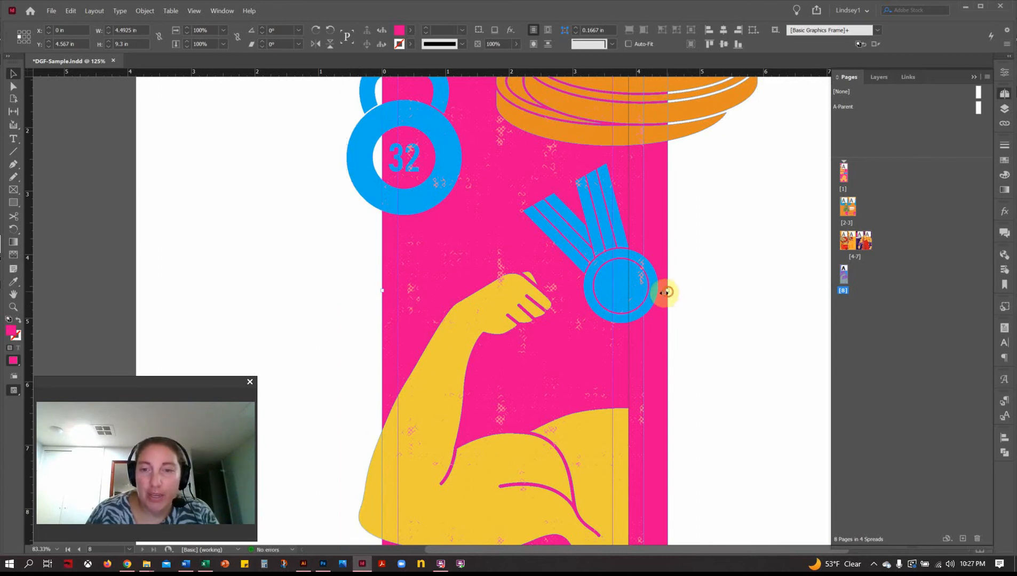
drag(666, 291, 629, 292)
click(643, 372)
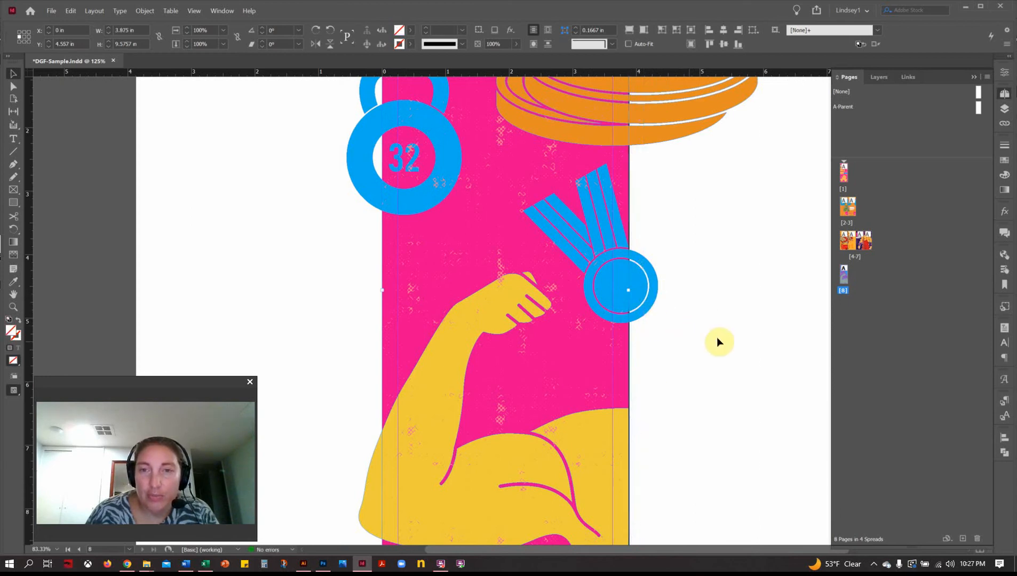
scroll(709, 396, up, 5)
scroll(707, 396, down, 10)
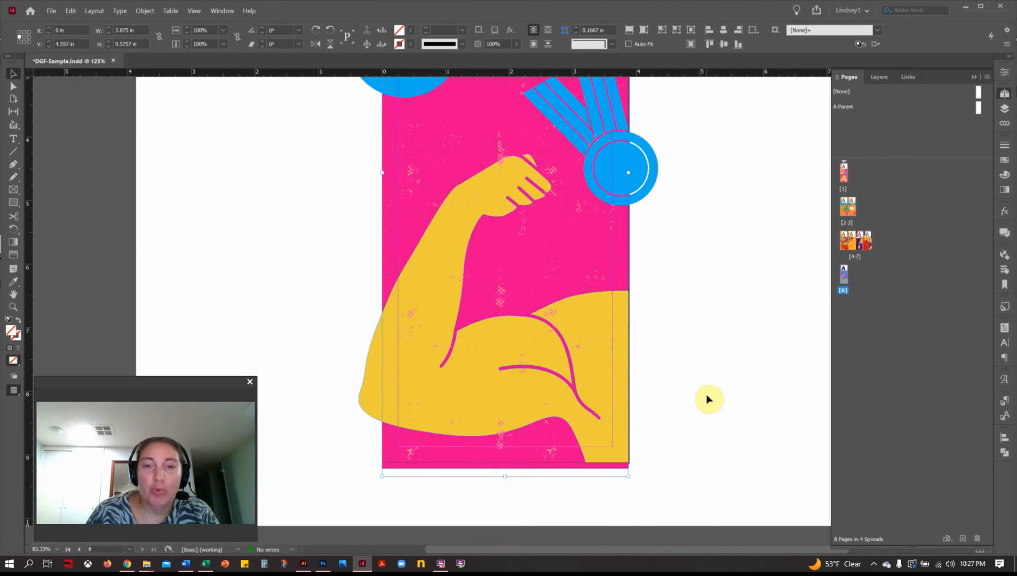
scroll(705, 394, up, 5)
scroll(705, 394, up, 3)
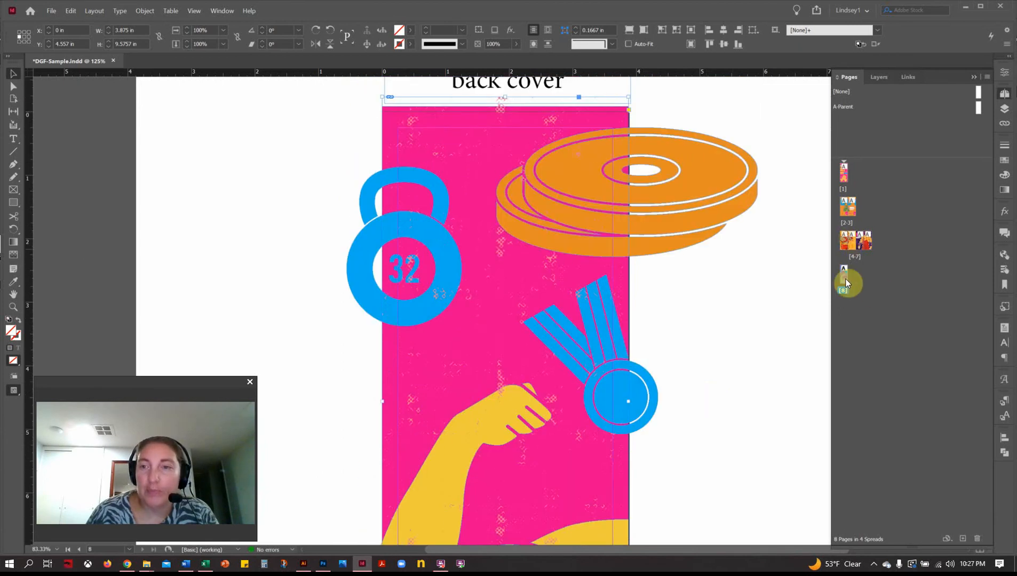
- Check the artwork on pages 2-3 and examine the whole four-panel spread on pages 4-7
double_click(851, 214)
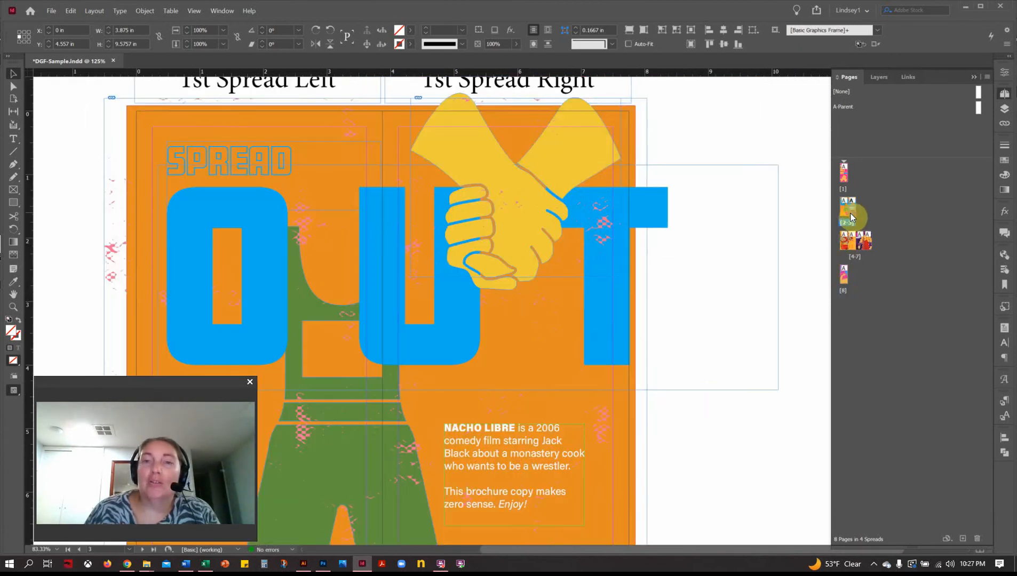
click(19, 307)
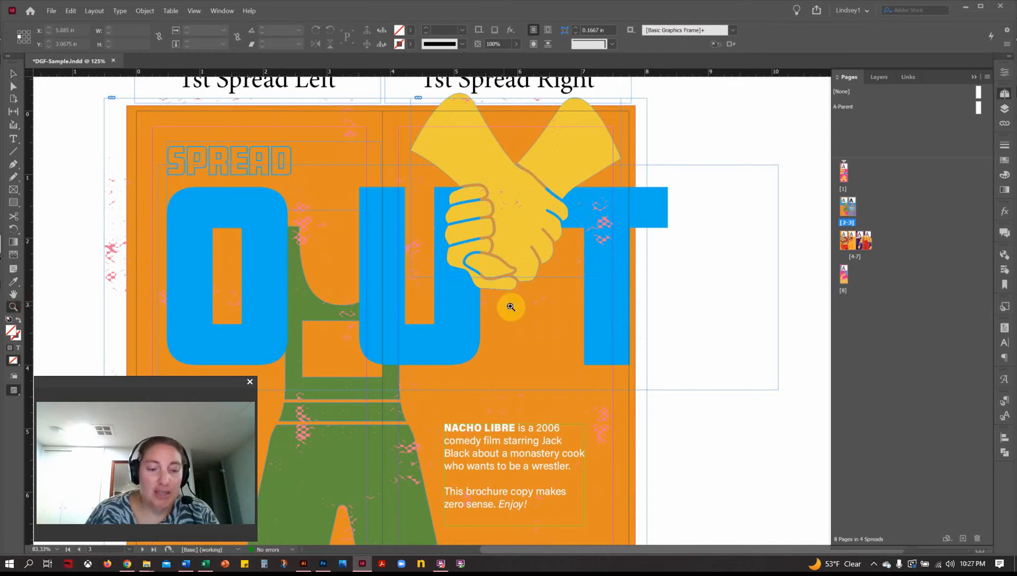
double_click(866, 246)
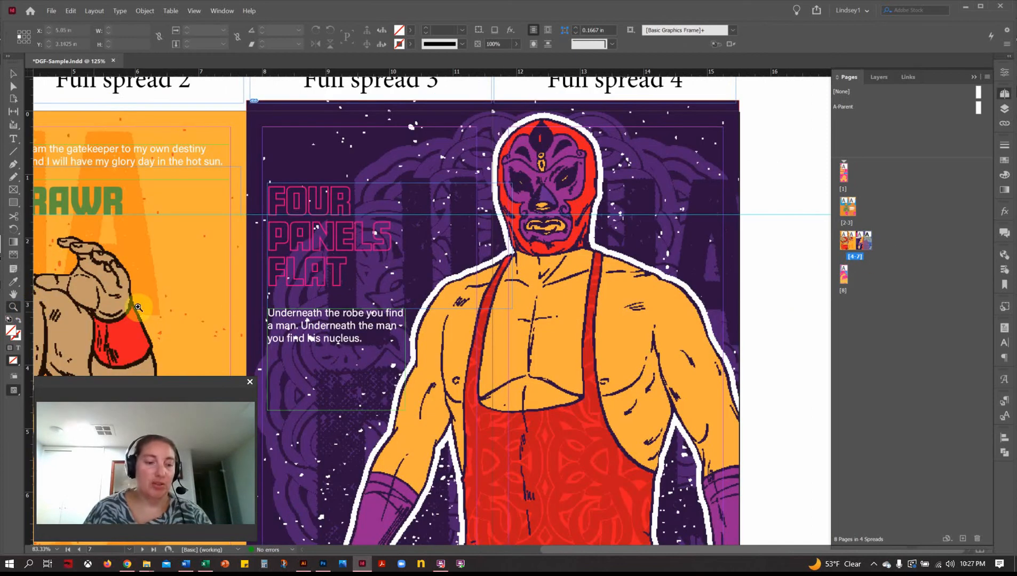
alt+click(426, 320)
alt+click(447, 326)
click(13, 294)
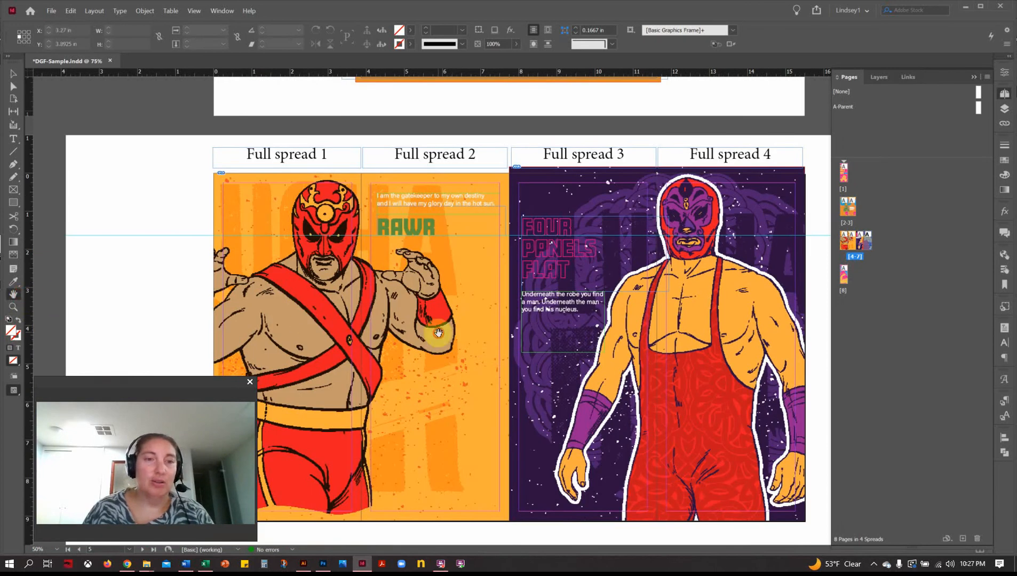
drag(438, 333, 422, 299)
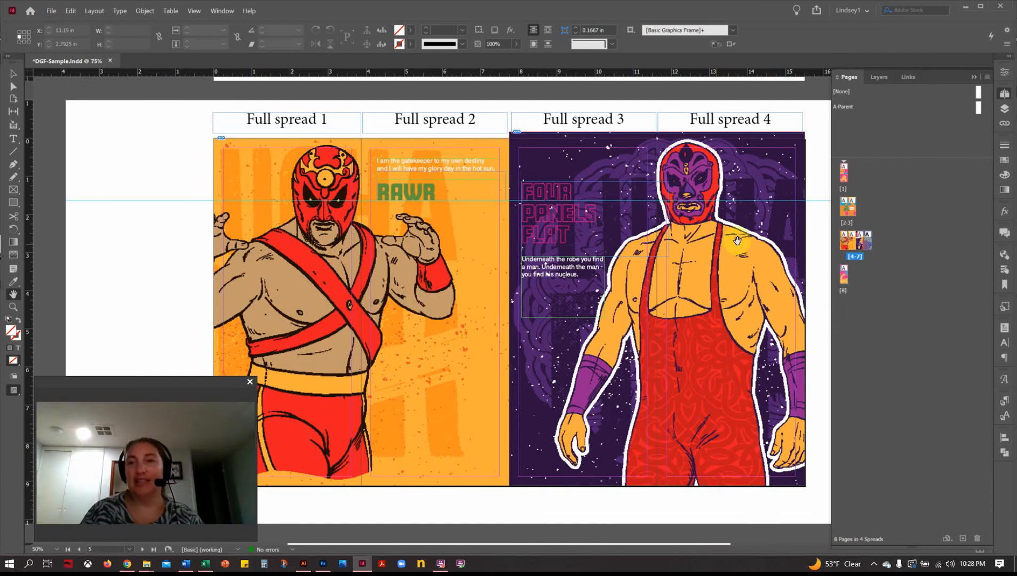
- Return to pages 2-3 and compare the spread in preview and normal view
double_click(847, 211)
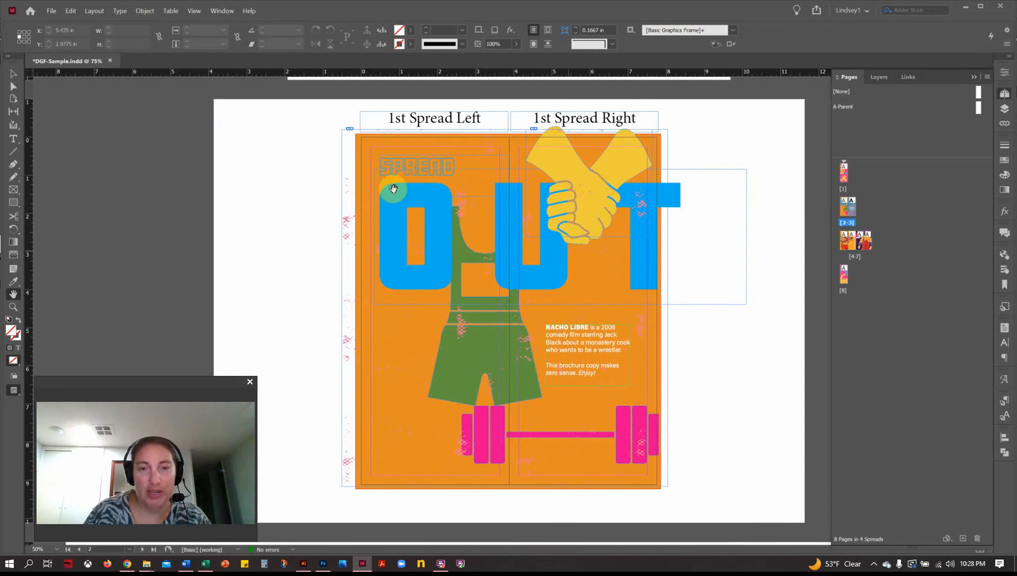
click(11, 75)
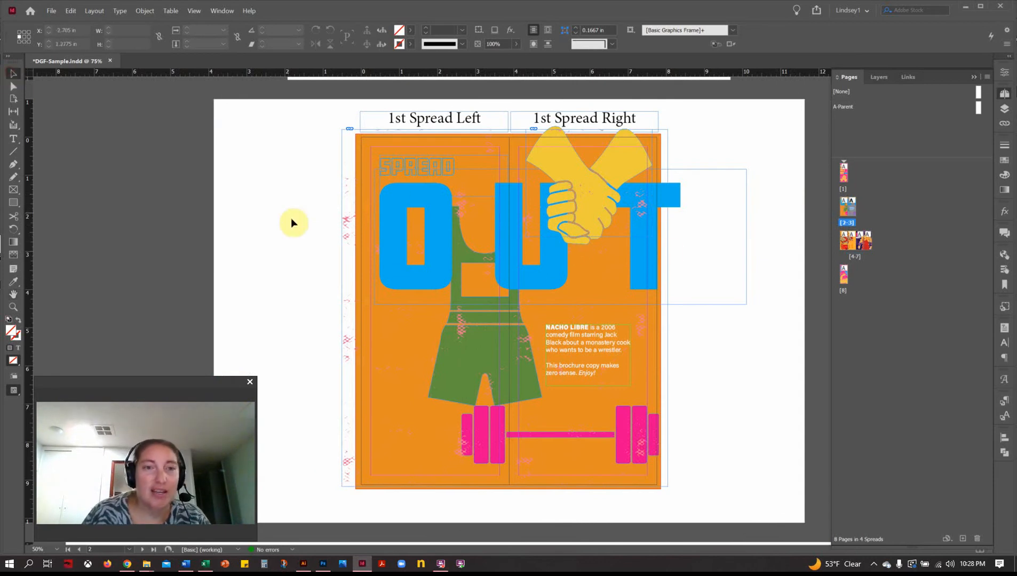
click(14, 391)
click(51, 409)
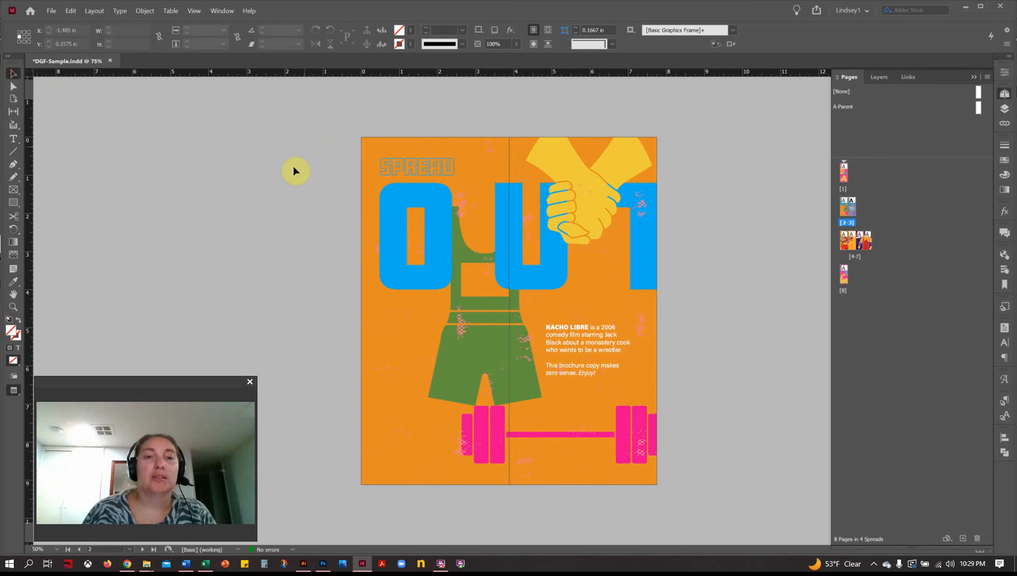
click(32, 407)
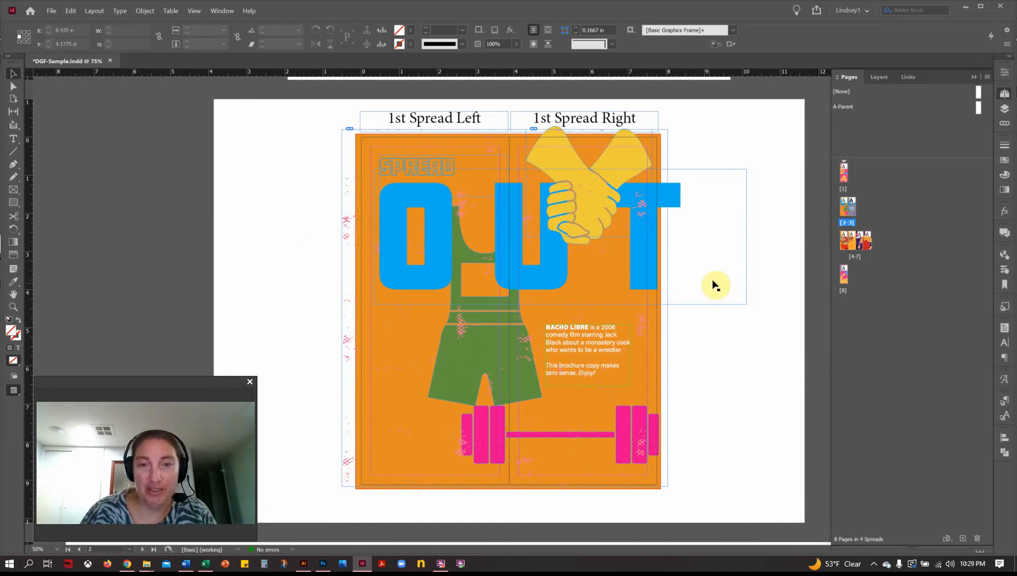
- Convert the large blue OUT headline across pages 2-3 to outlines
click(435, 279)
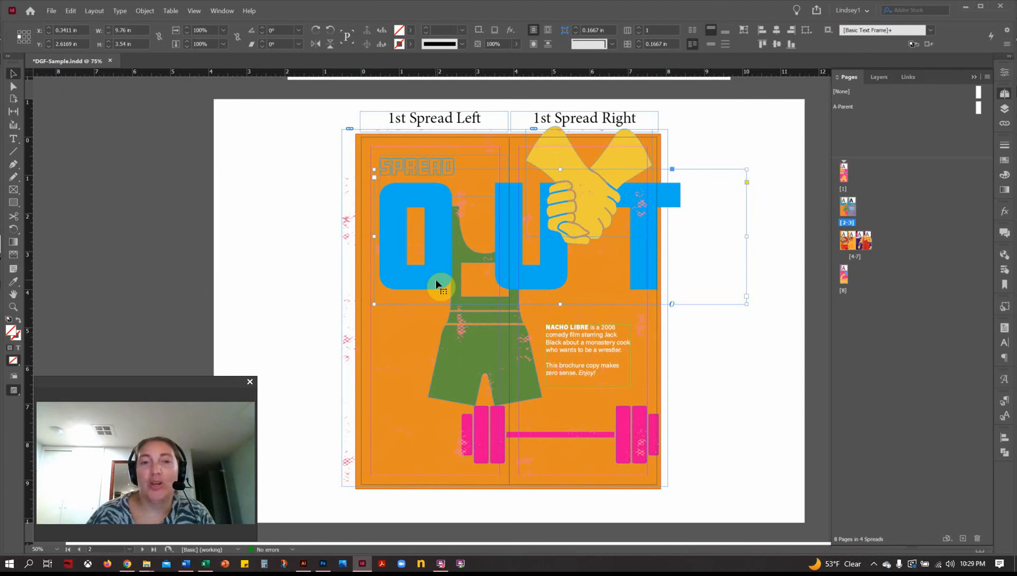
right_click(436, 282)
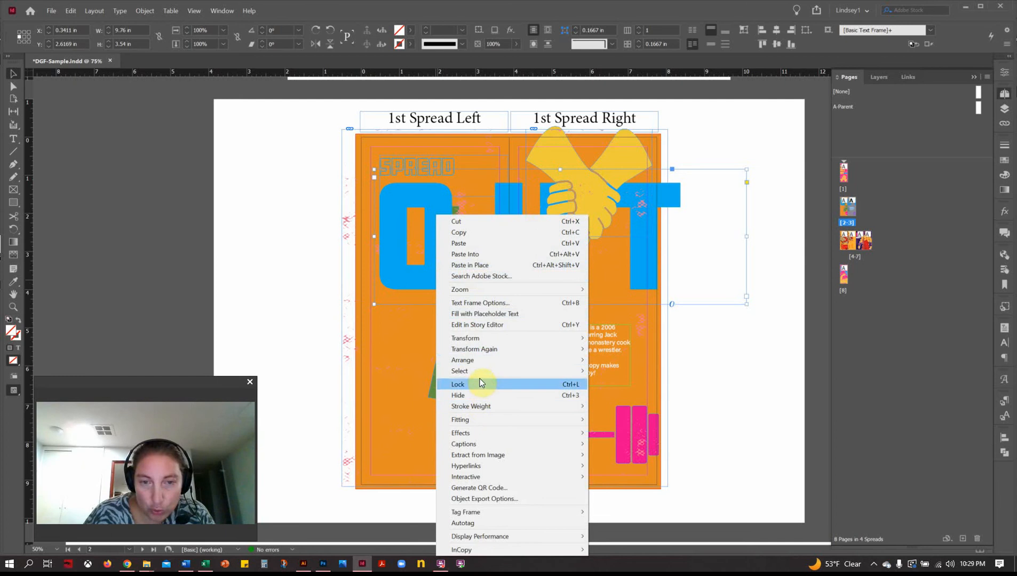
click(122, 12)
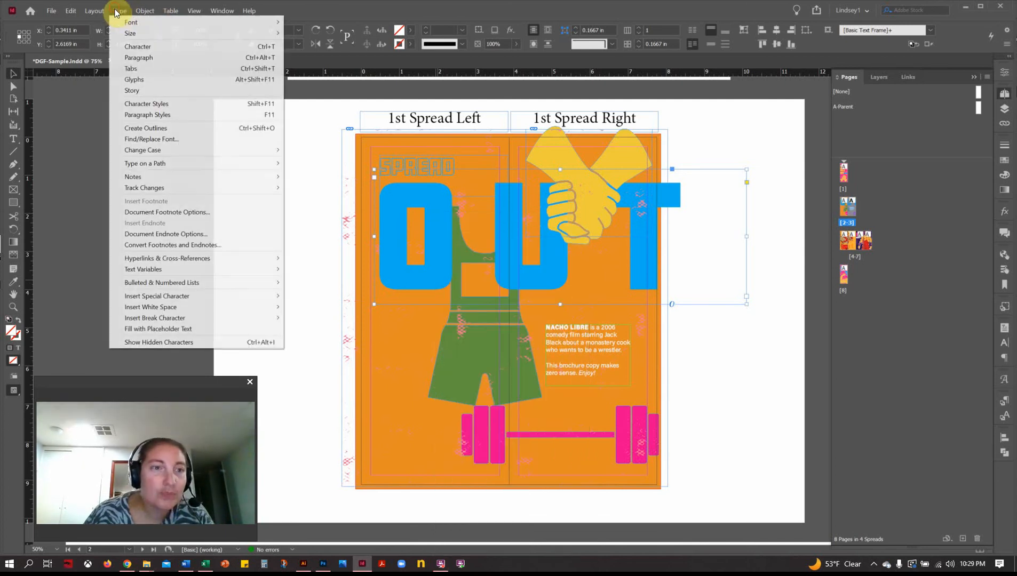
click(147, 128)
right_click(645, 284)
click(505, 306)
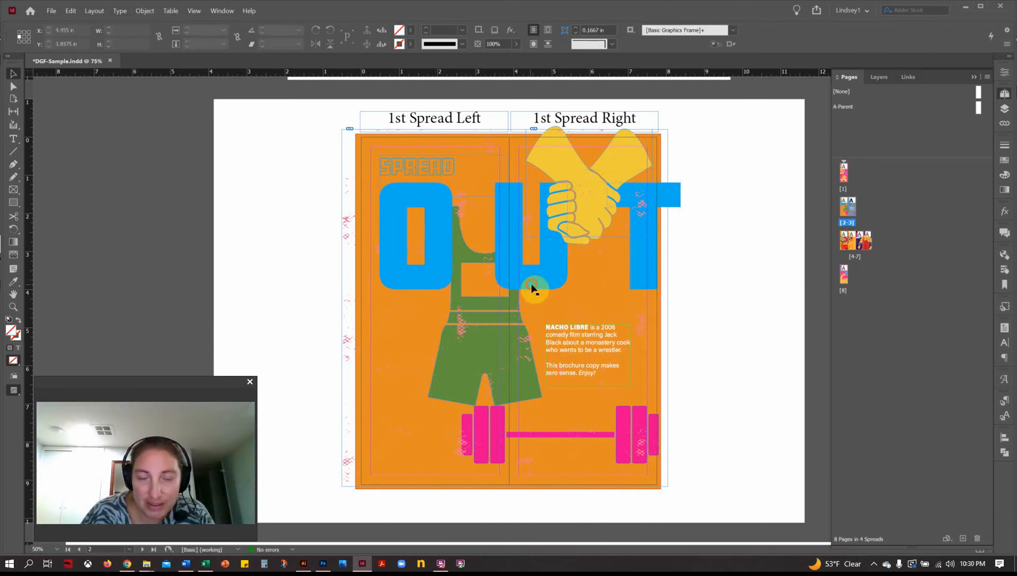
- Narrow the SPREAD text frame to 2.875 in wide so it stays within the first spread's left page
click(531, 287)
click(693, 297)
click(418, 164)
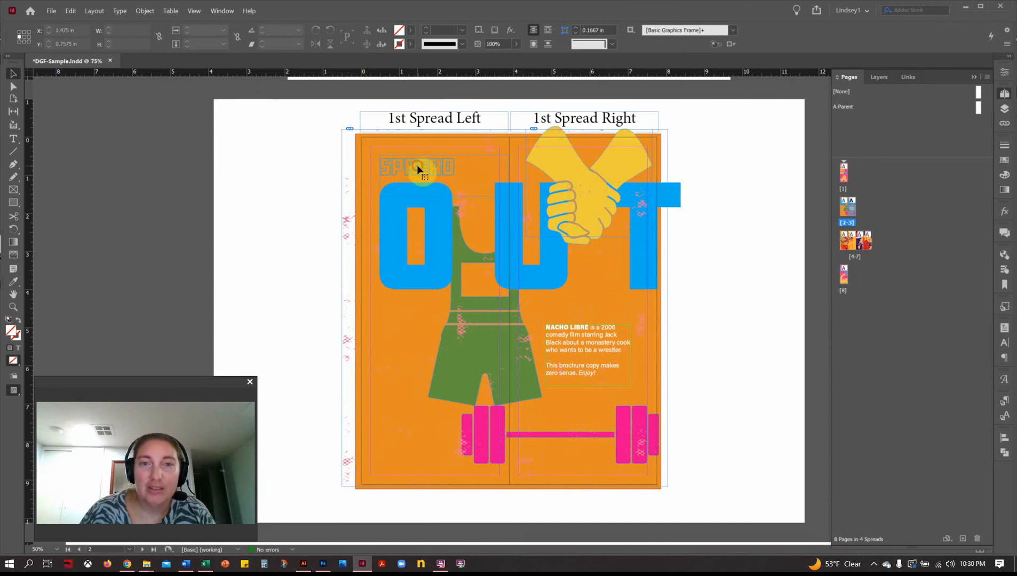
click(508, 178)
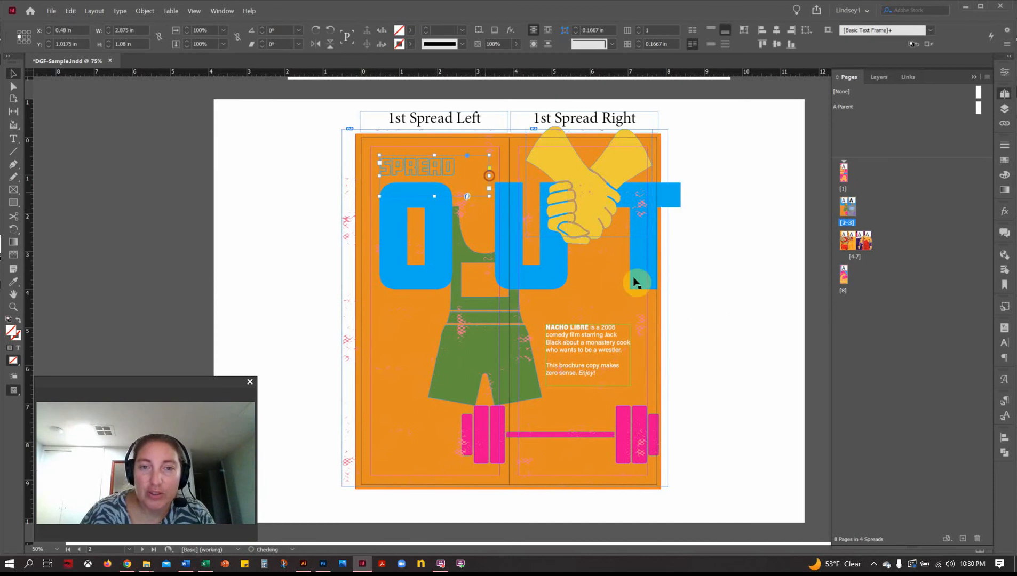
click(693, 315)
- Trim the texture frame on pages 2-3 to the spread's outer side edges, X 0 in and 7.75 in wide
click(351, 349)
drag(342, 308, 360, 307)
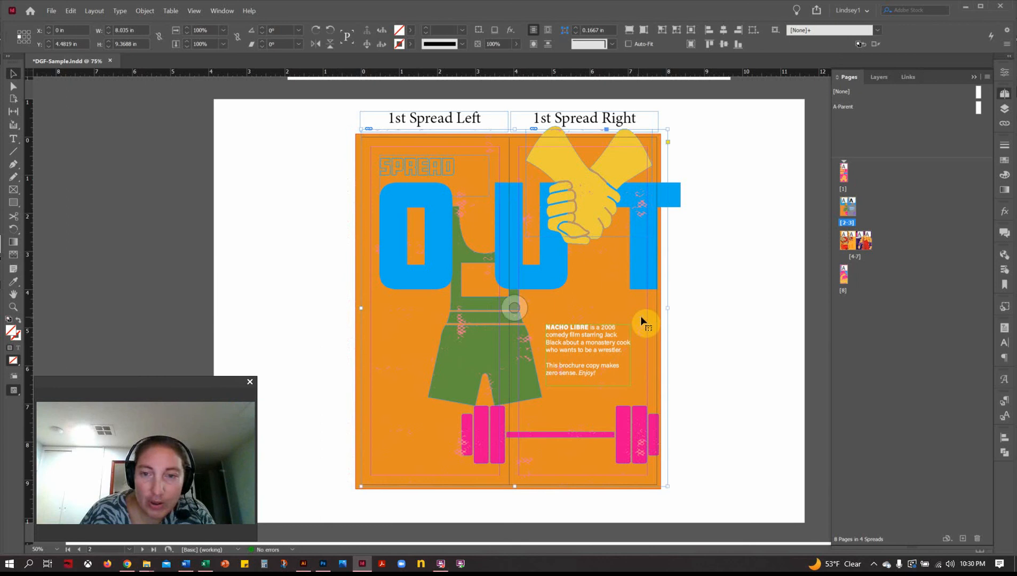
drag(666, 311, 660, 313)
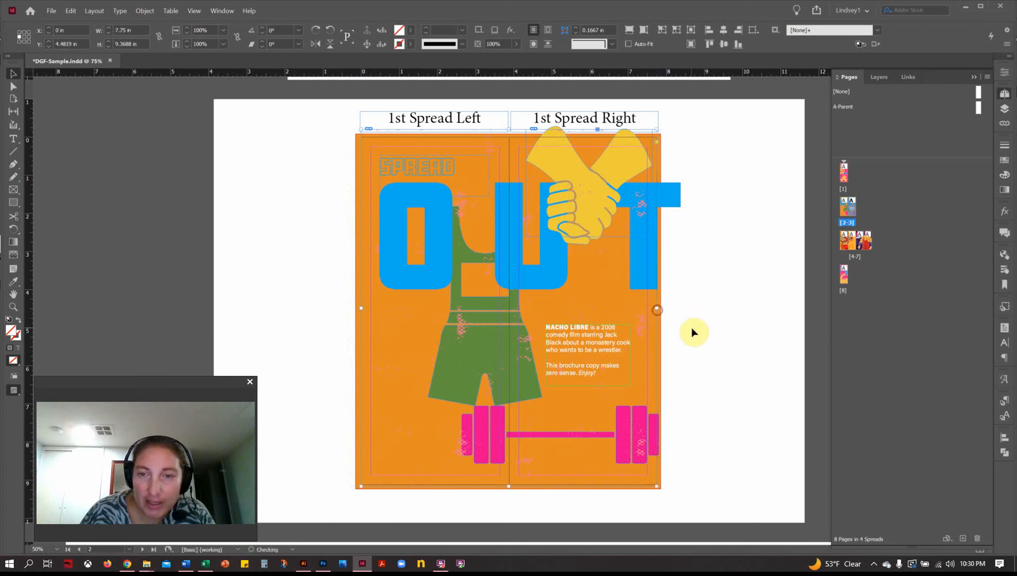
click(693, 330)
- Hide Layers 3 and 1, and trim the orange background to page 2 only, X 0 in and 3.875 in wide
click(356, 324)
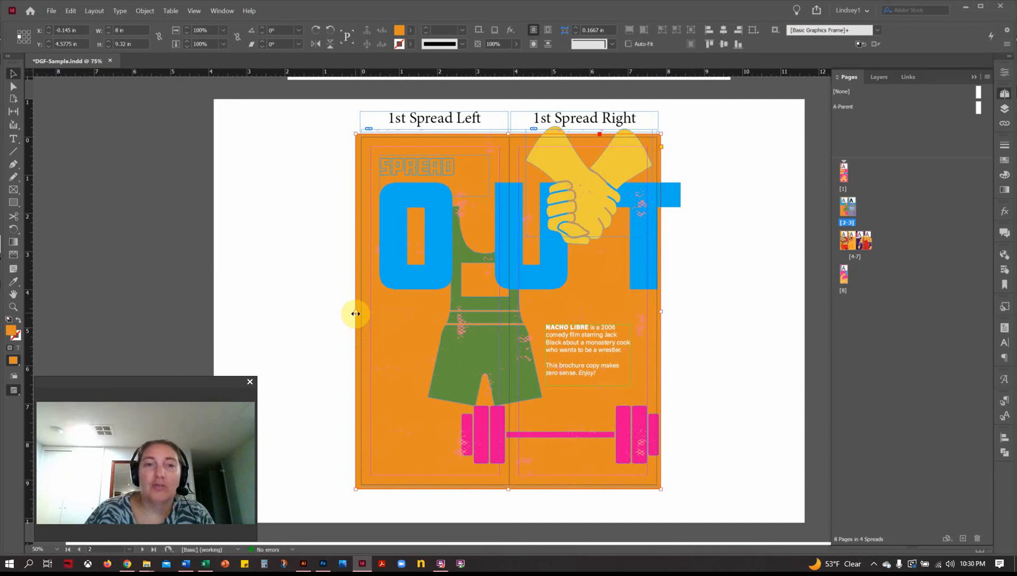
drag(356, 314, 362, 313)
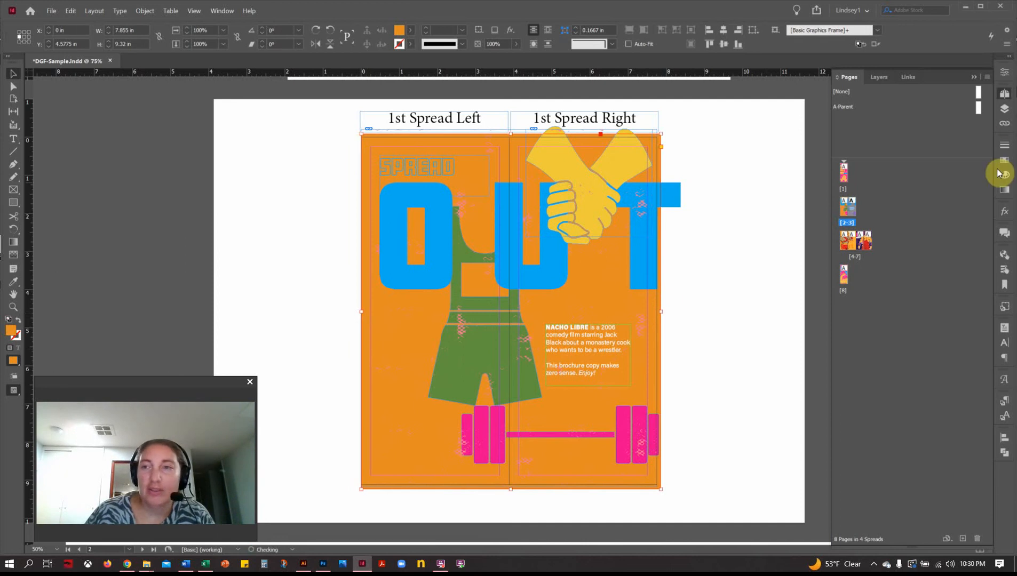
click(1003, 111)
click(836, 97)
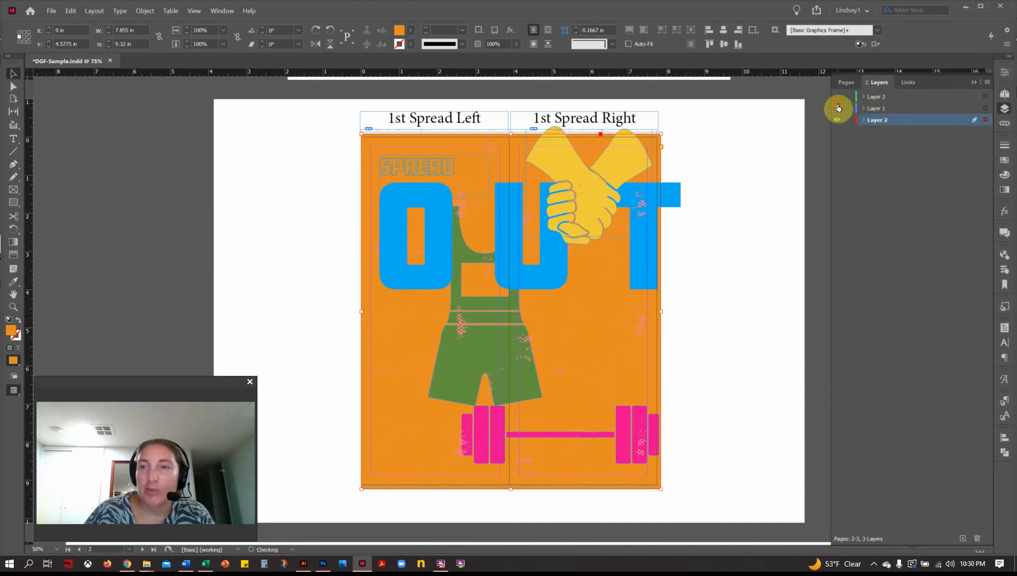
click(836, 108)
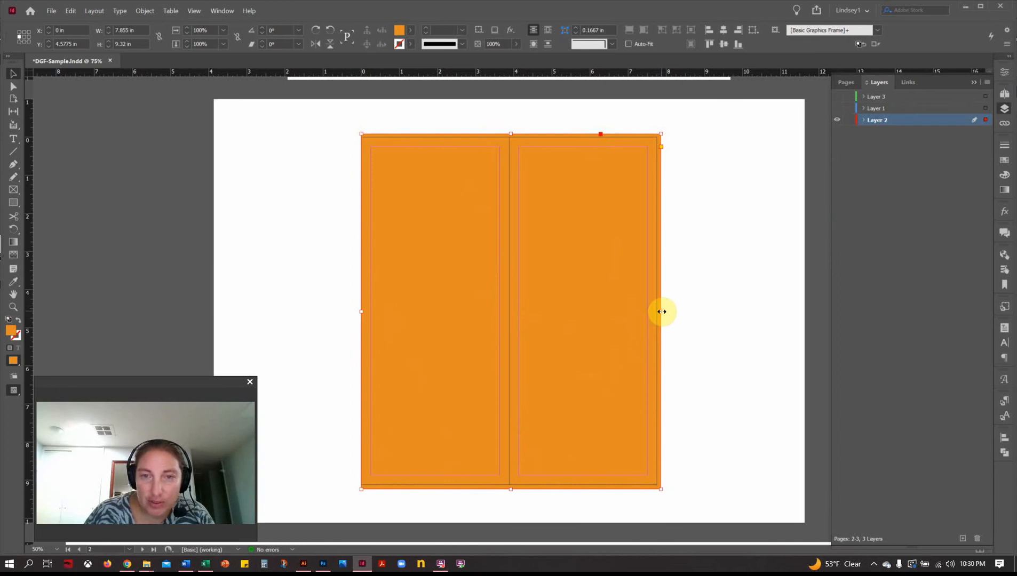
drag(661, 312, 511, 311)
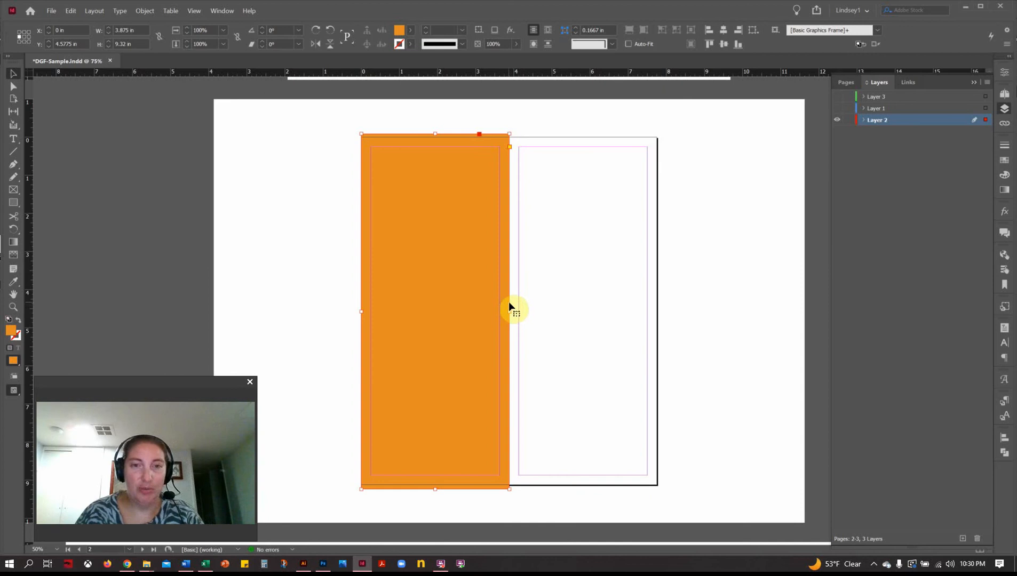
- Duplicate the orange panel onto page 3 at X 3.875 in, and show Layer 1 again
key(ctrl+v)
drag(537, 302, 632, 306)
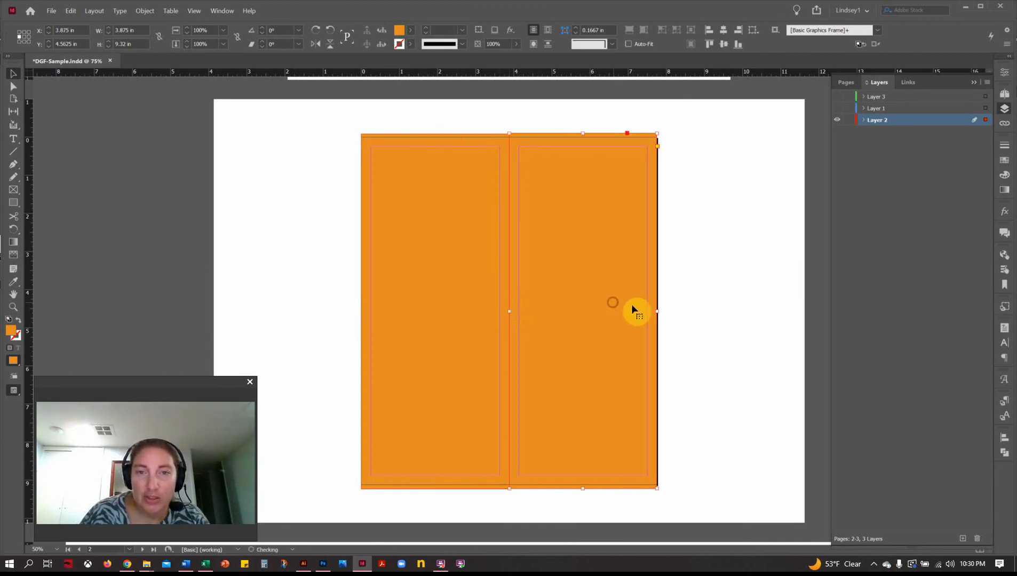
click(708, 323)
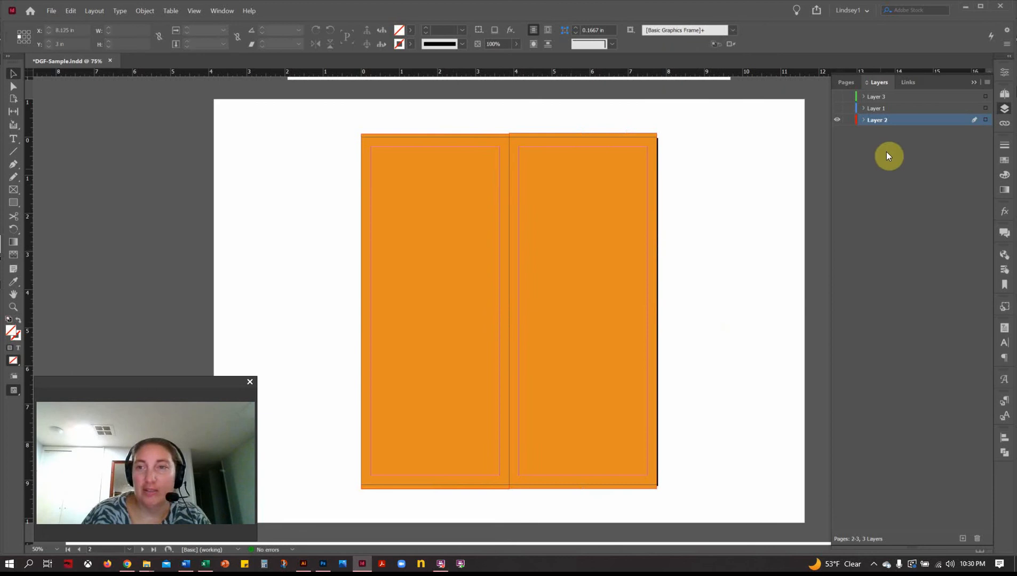
drag(837, 120, 838, 112)
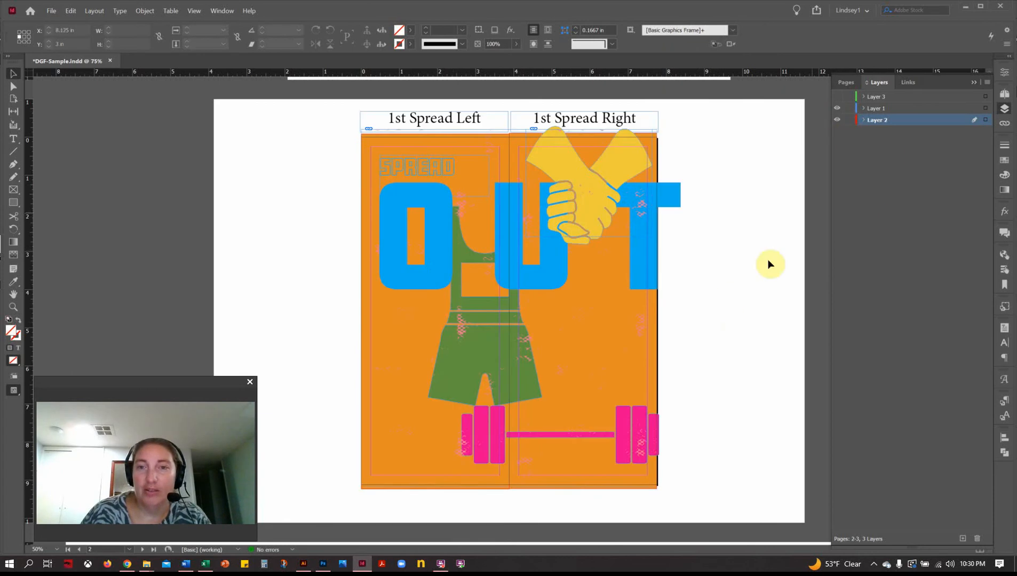
- Lock the orange background on Layer 2, clear the artwork selection, and show Layer 3 again
click(629, 369)
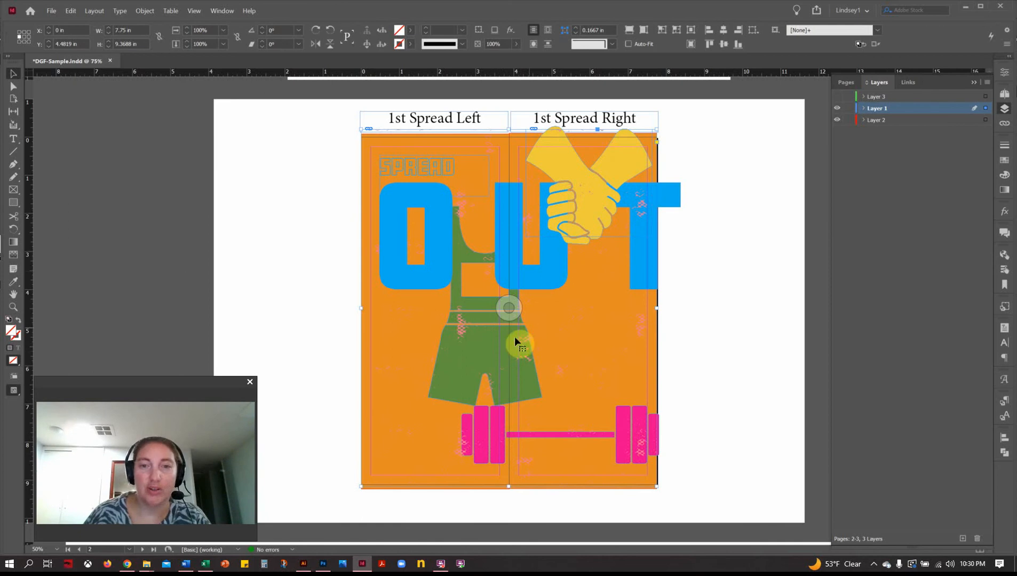
click(551, 280)
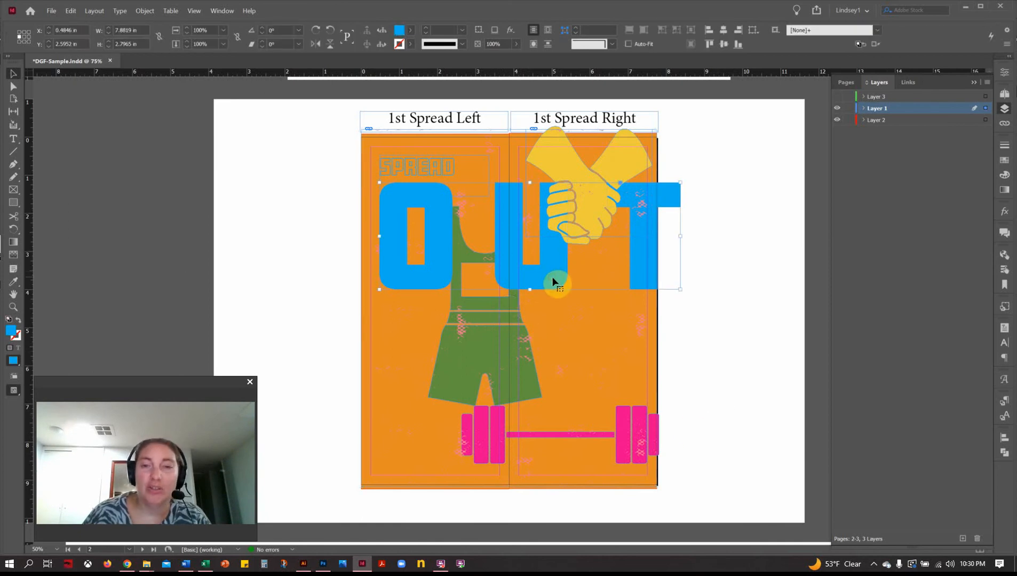
click(642, 449)
click(757, 343)
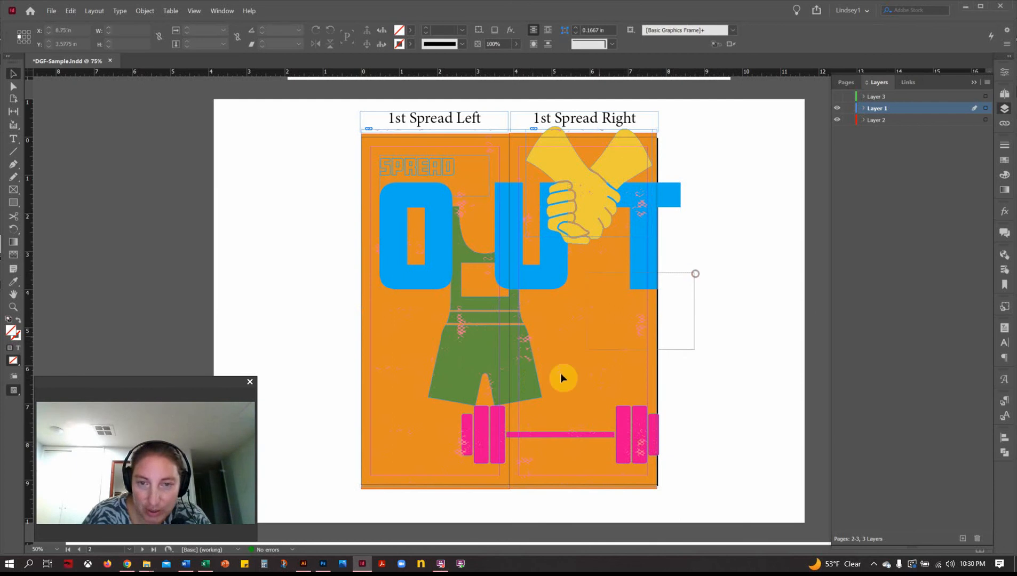
click(488, 450)
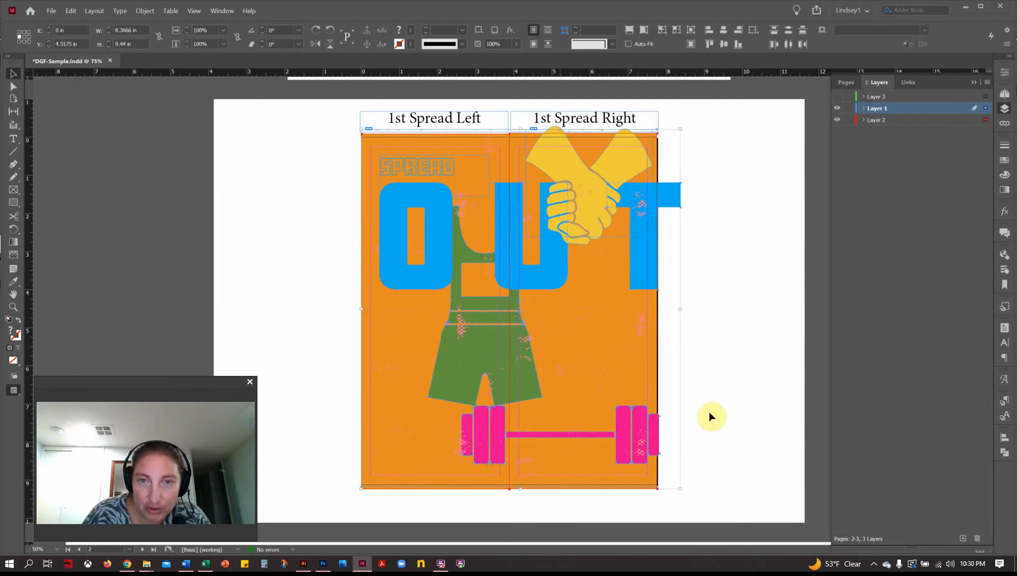
click(849, 119)
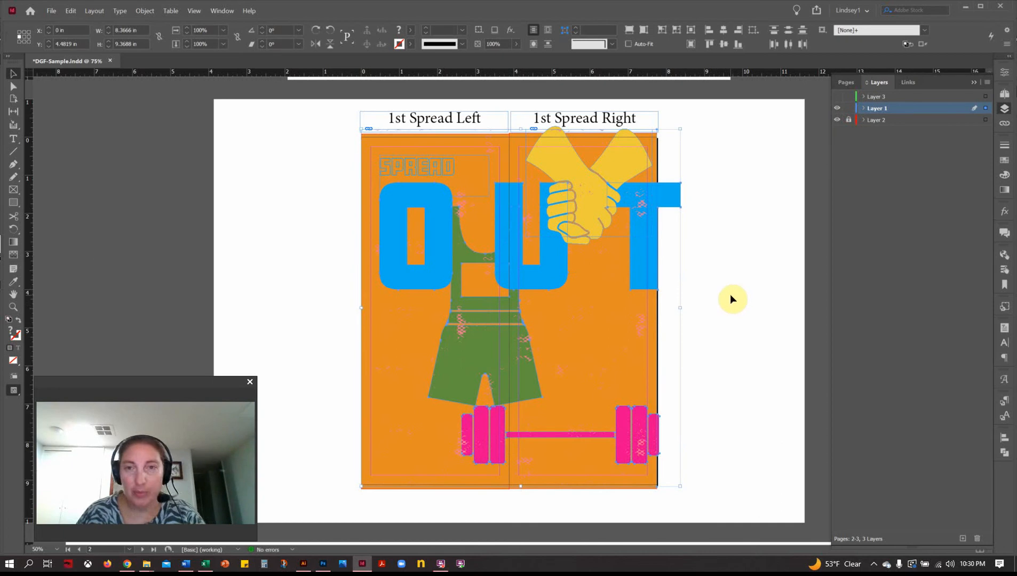
click(756, 289)
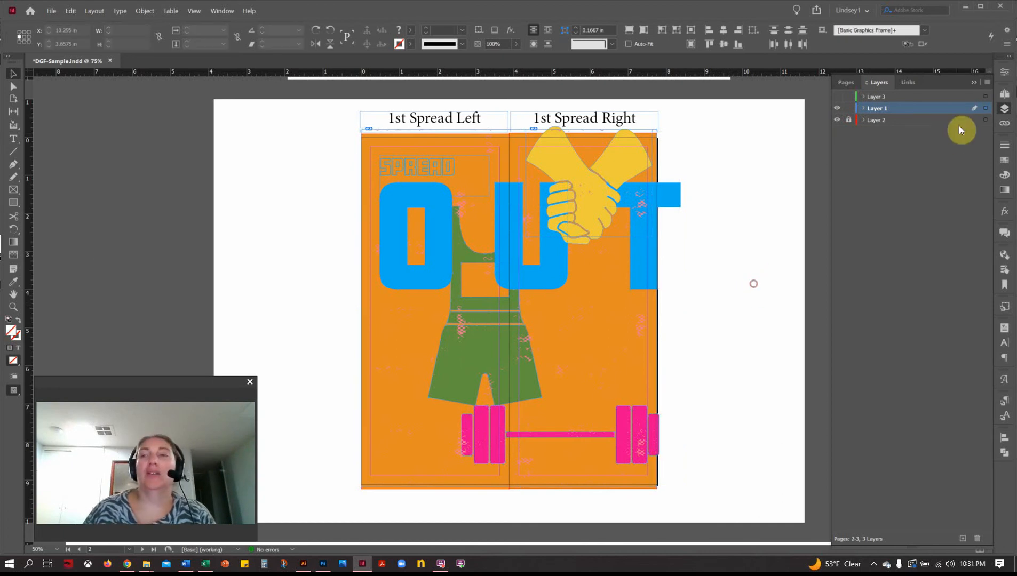
click(840, 98)
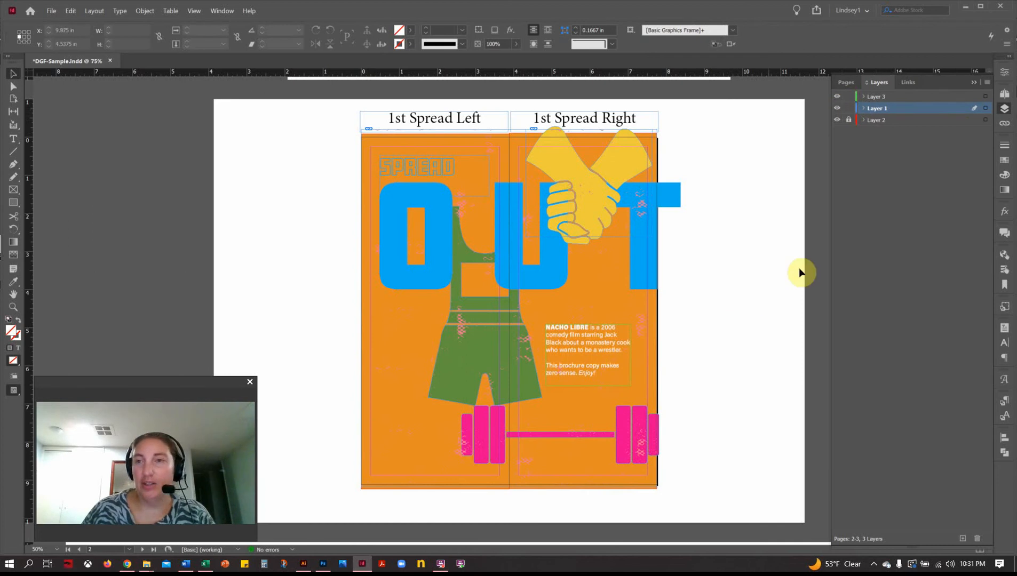
- Try moving back cover page 8 beside front cover page 1 to check the artwork across the fold, and undo the page move
click(1004, 94)
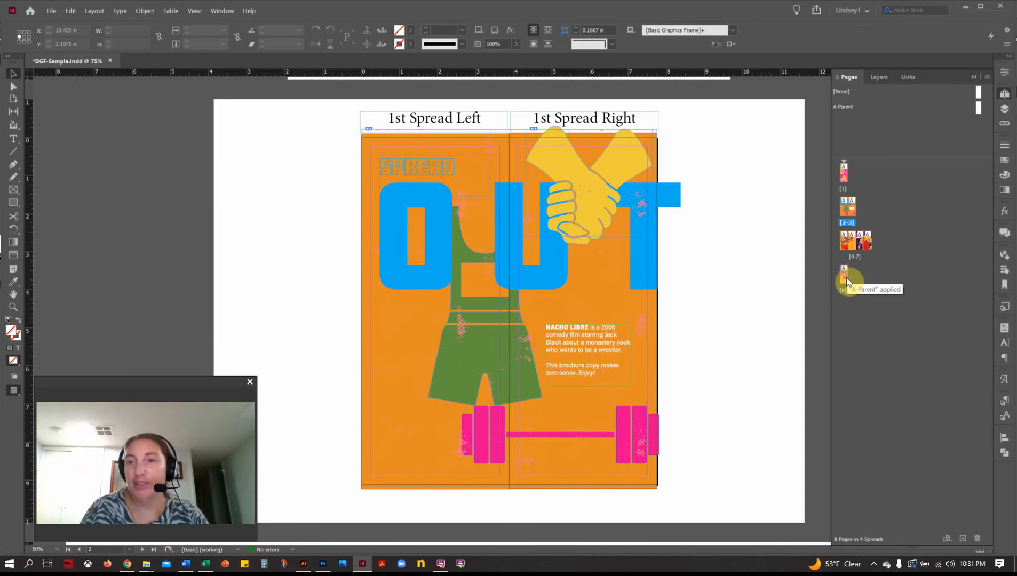
drag(846, 274, 846, 177)
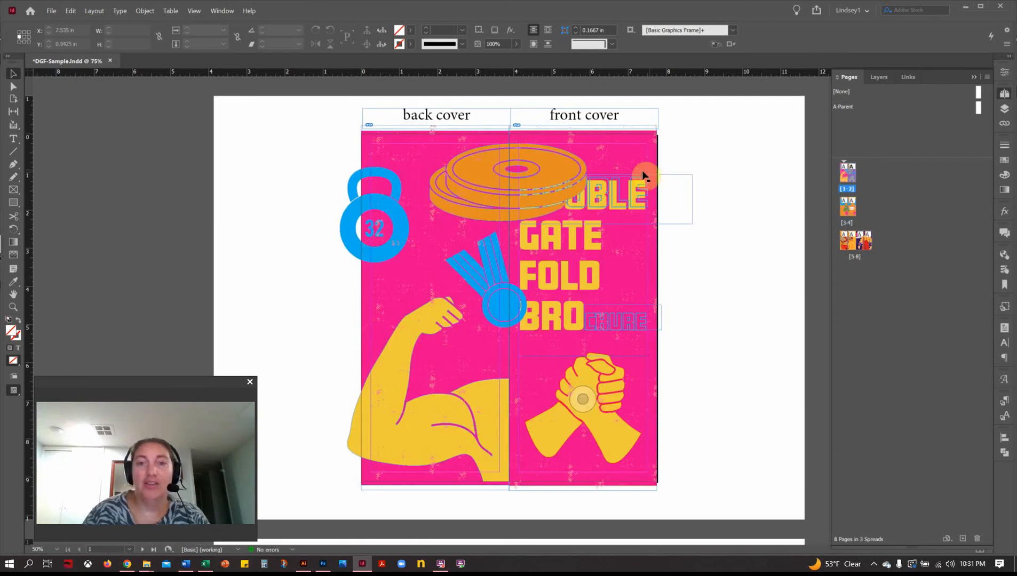
click(424, 379)
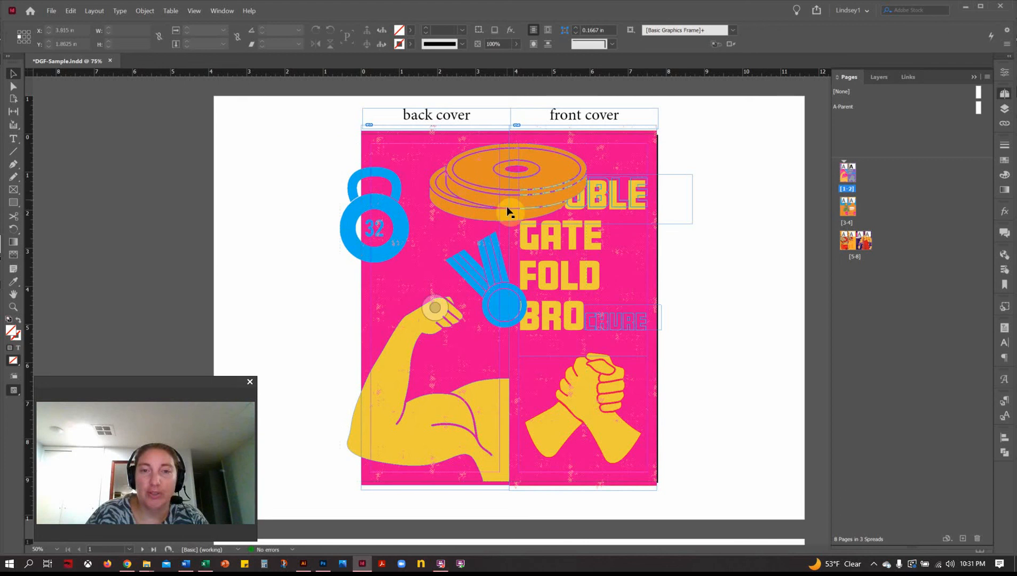
click(491, 295)
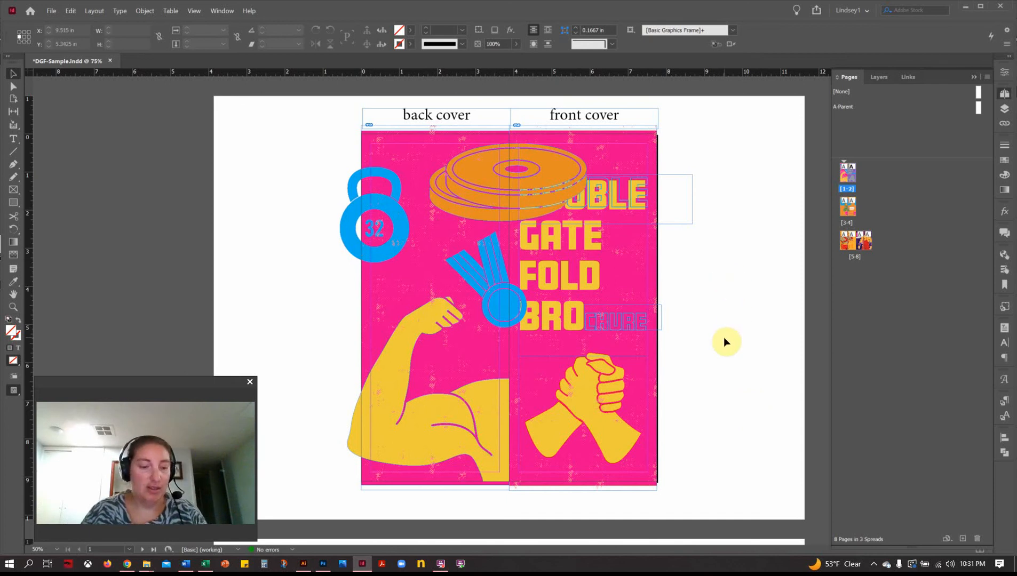
click(85, 12)
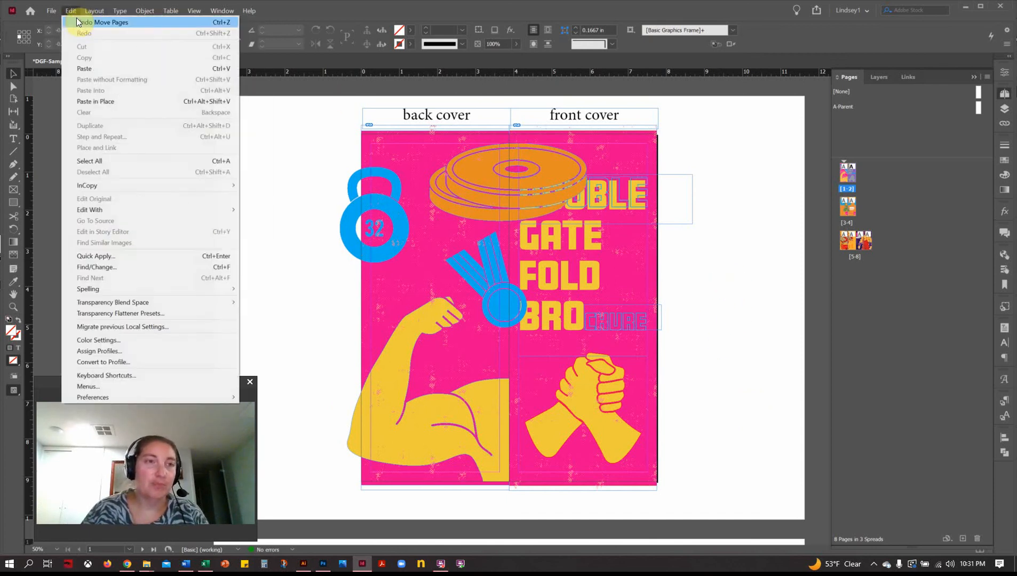
click(77, 20)
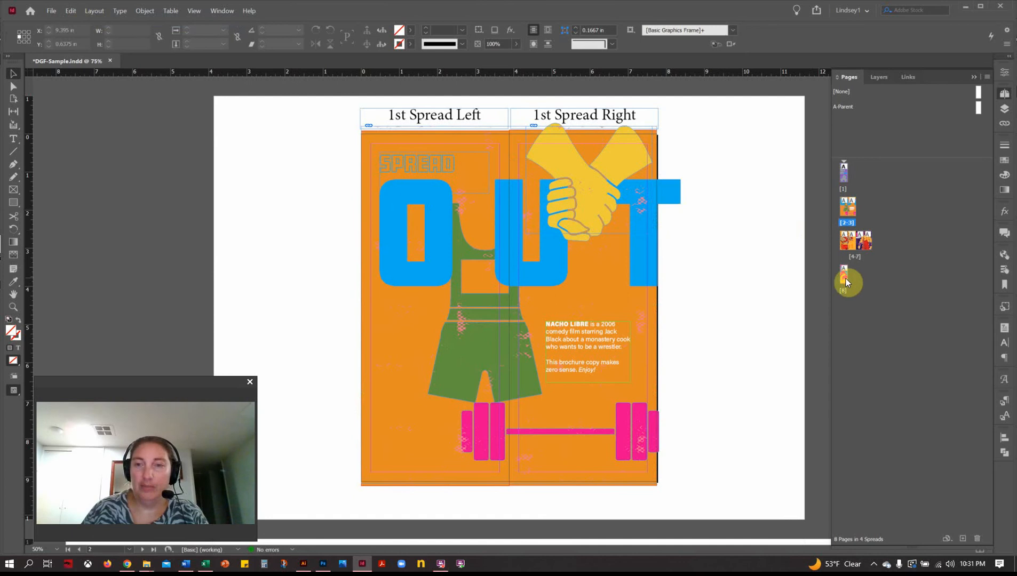
- On page 8, draw an empty frame about 3.875 by 9.23 in over the panel, and group and cut the foreground artwork
double_click(845, 279)
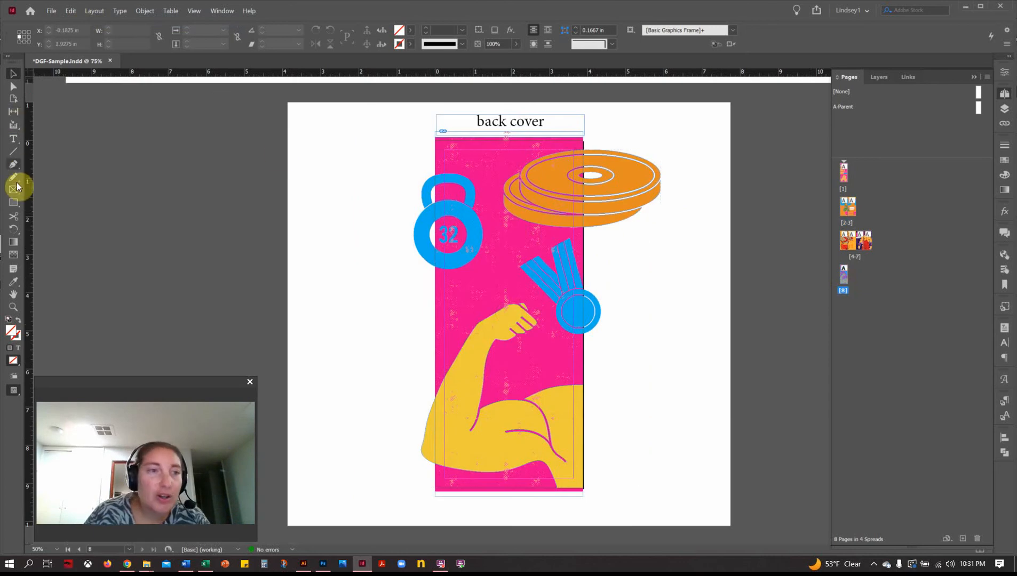
click(13, 203)
click(598, 215)
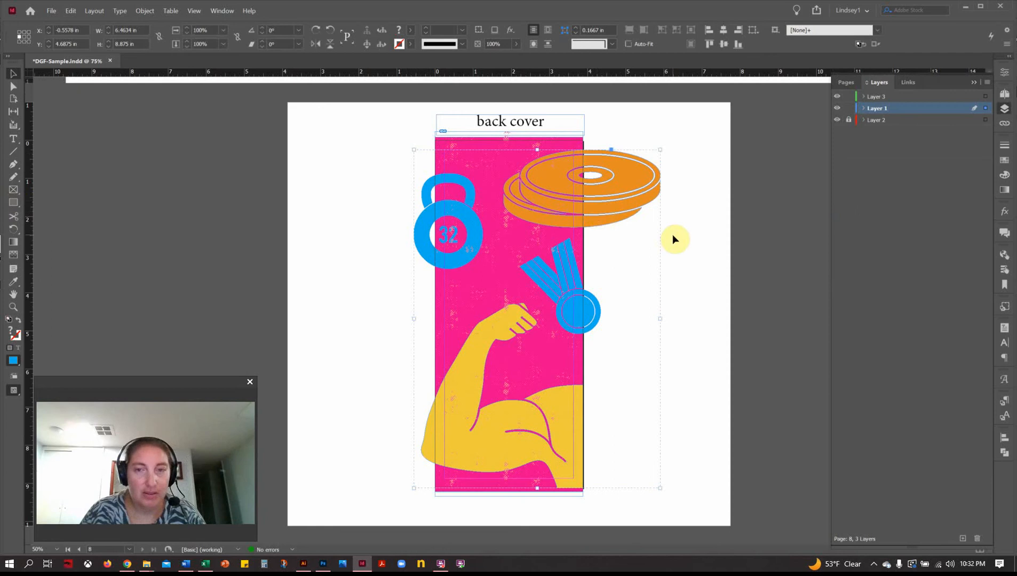
key(Delete)
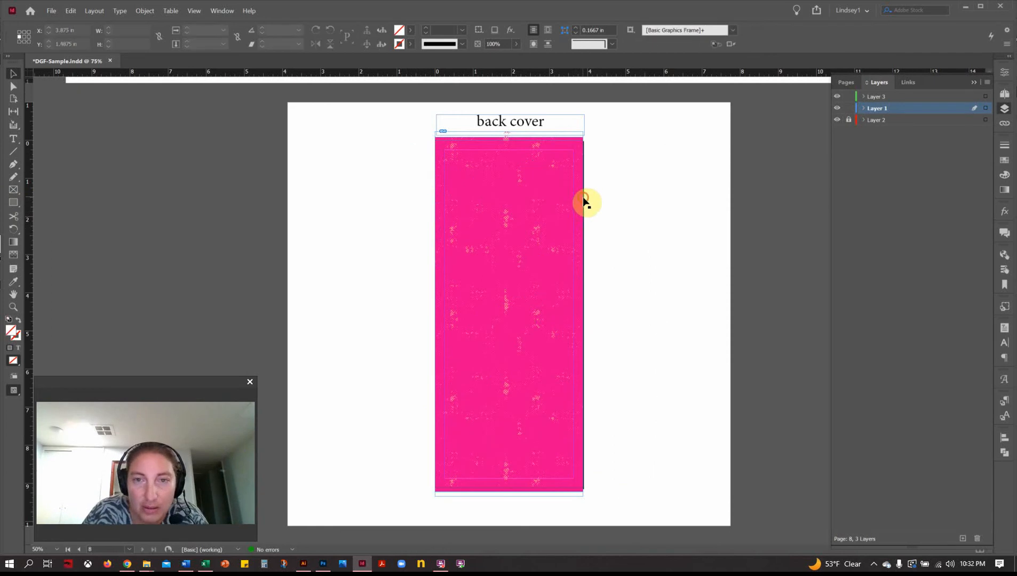
- Shift the empty frame to about X 1.78 in, paste the cut artwork into it, and align the filled frame with the page 8 panel
click(583, 202)
mouse_move(584, 202)
mouse_down()
mouse_move(552, 204)
mouse_move(651, 201)
mouse_up()
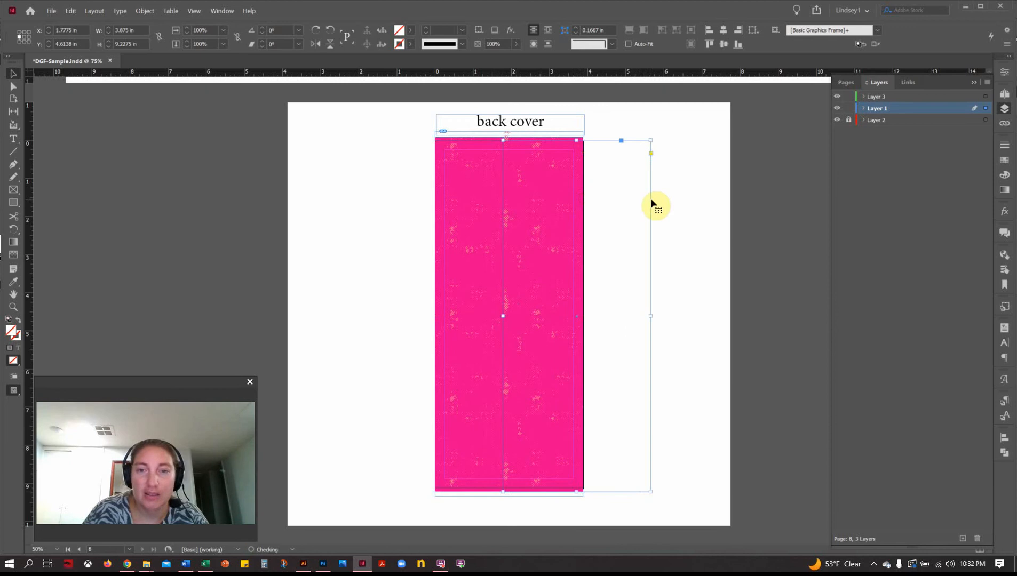
right_click(638, 199)
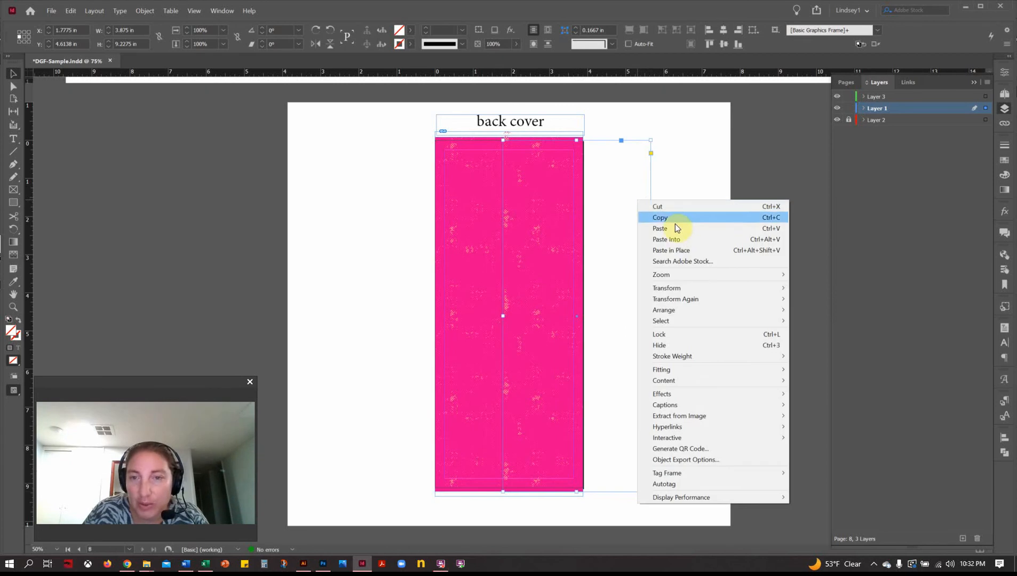
click(667, 239)
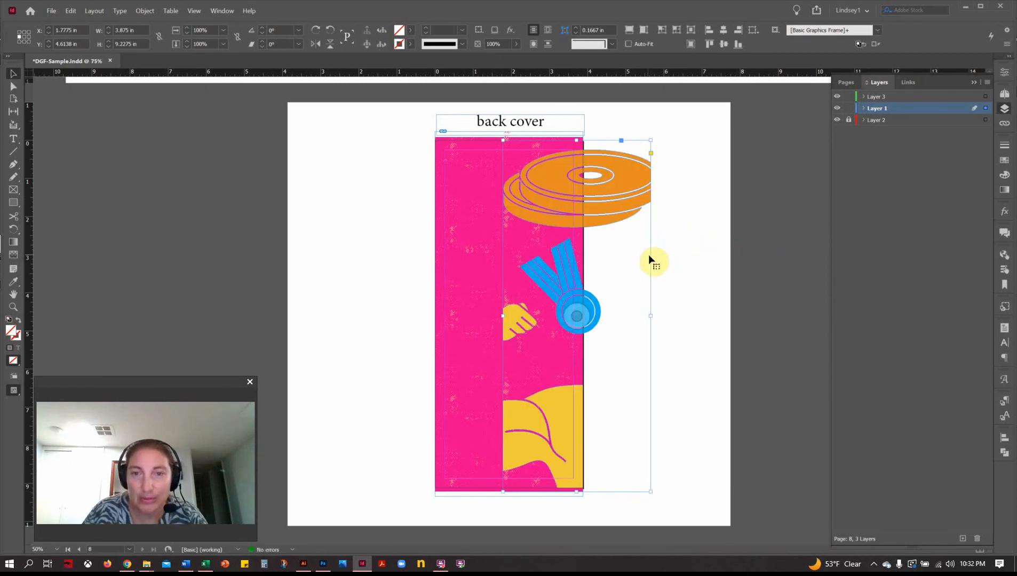
drag(635, 204, 567, 198)
click(638, 280)
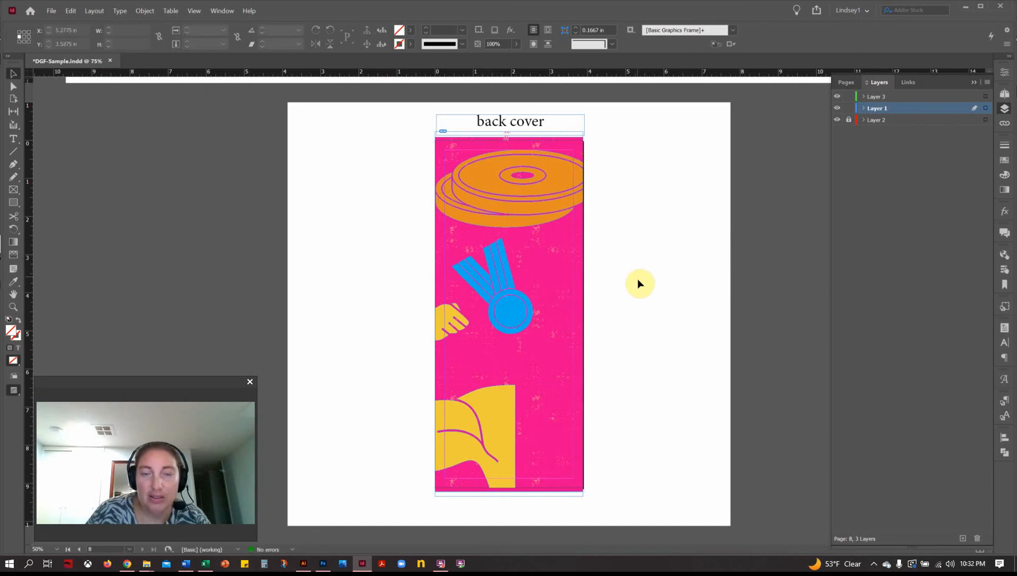
- Move back cover page 8 in front of the front cover page so both covers form one spread
click(1005, 95)
click(1002, 96)
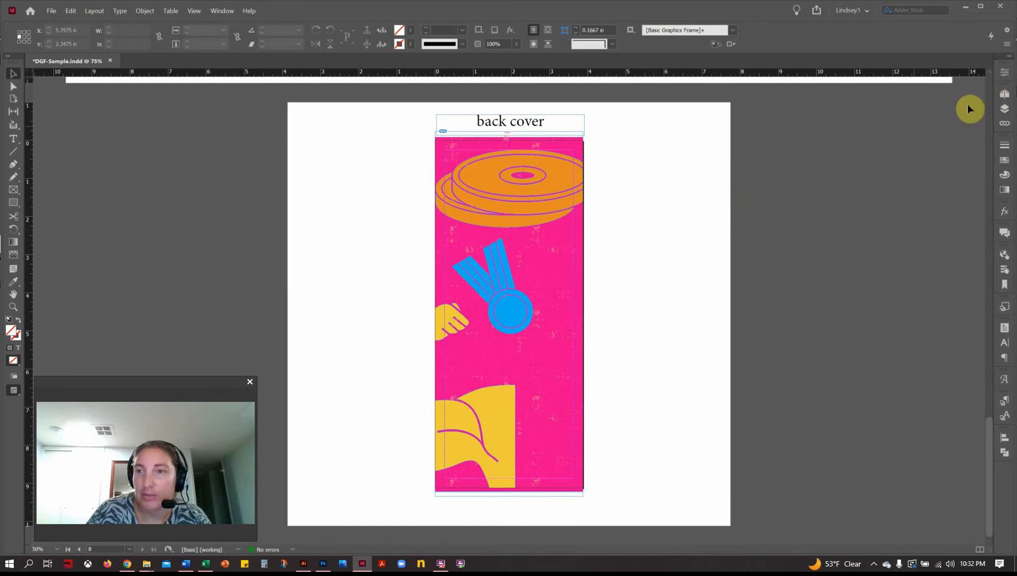
click(1003, 108)
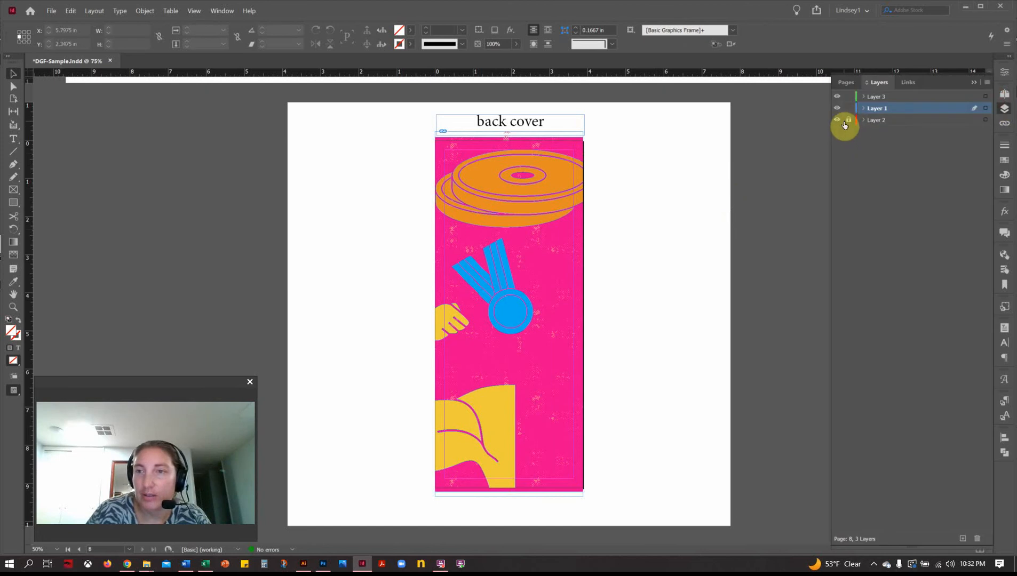
click(1004, 94)
drag(843, 281, 841, 180)
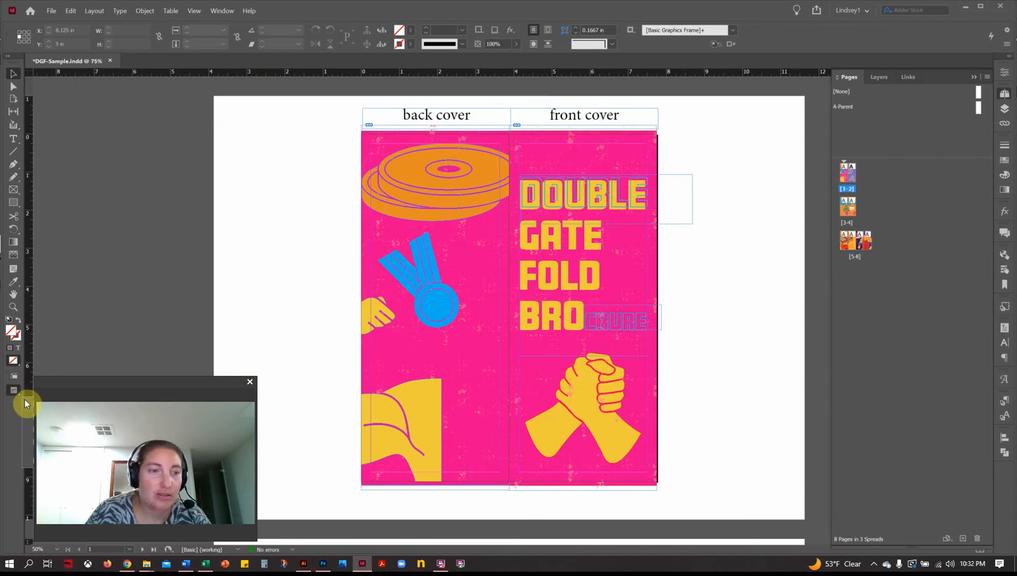
- Preview the cover spread, and narrow the overhanging outline text frames on the front cover so they end inside the panel edge
key(w)
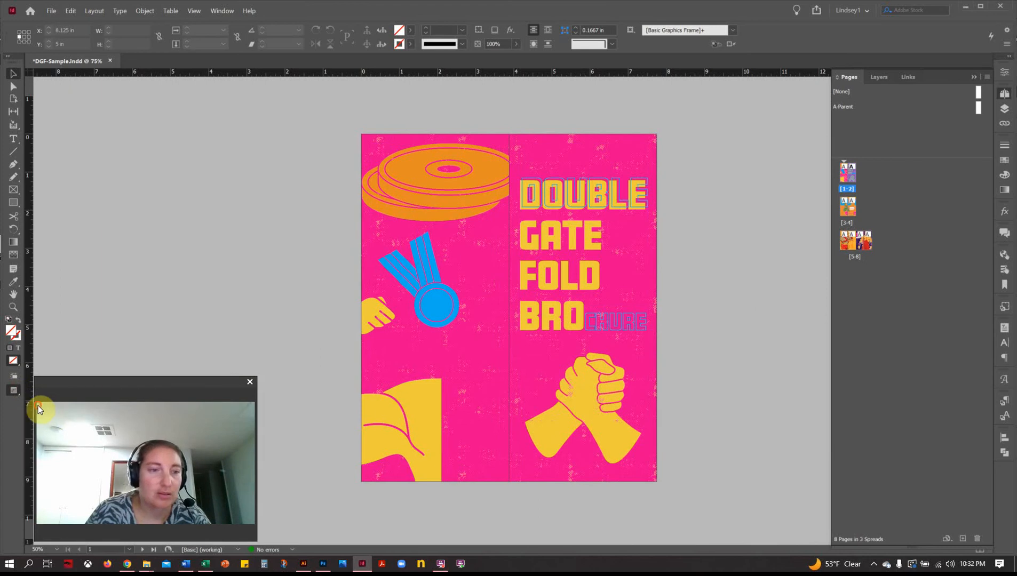
click(38, 405)
click(697, 345)
click(662, 320)
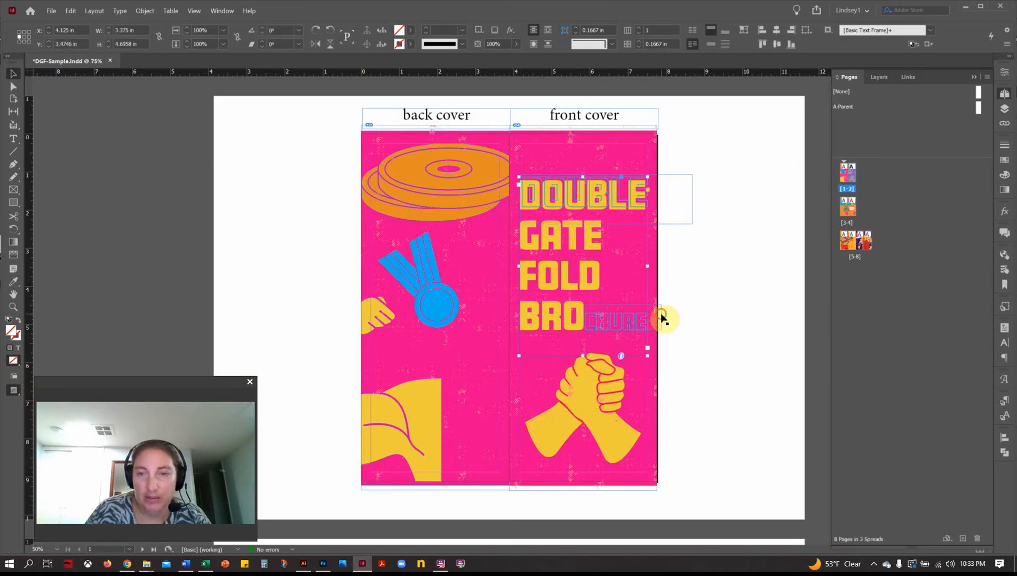
click(688, 199)
drag(693, 199, 653, 202)
click(705, 264)
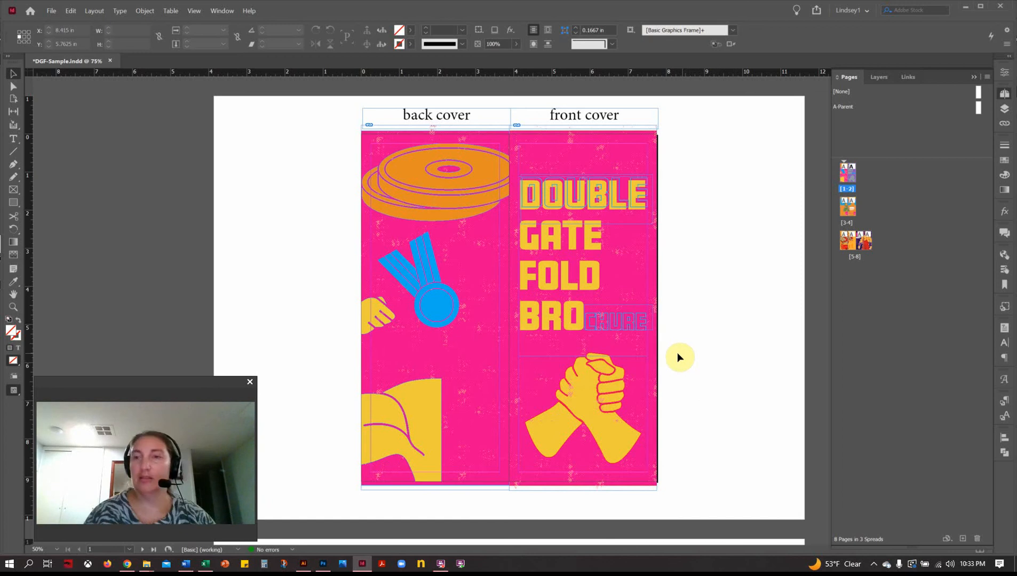
- Go to spread 3-4, lock Layer 2 and Layer 3, and check which artwork can be selected on Layer 1
double_click(853, 206)
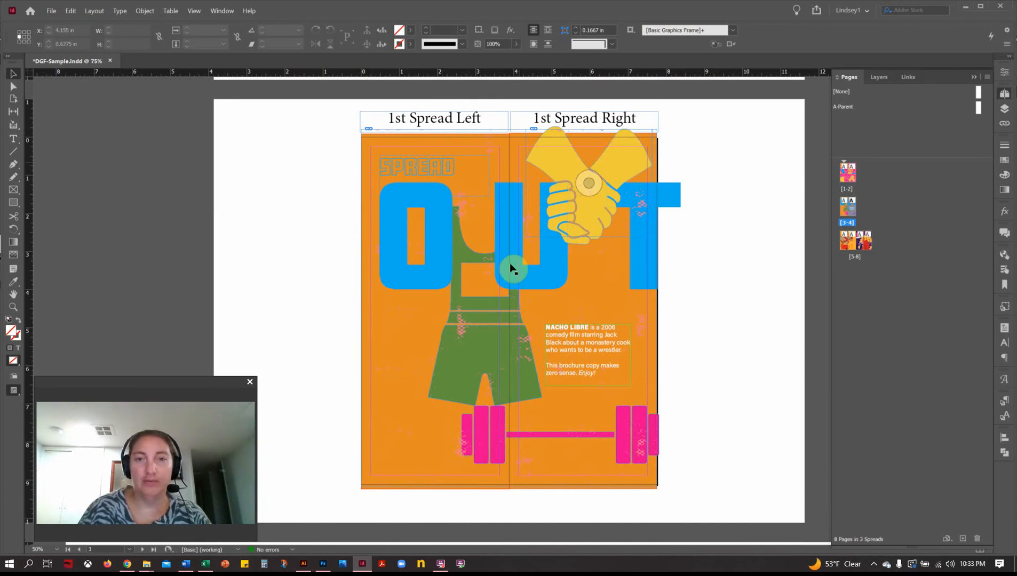
click(1004, 108)
click(849, 121)
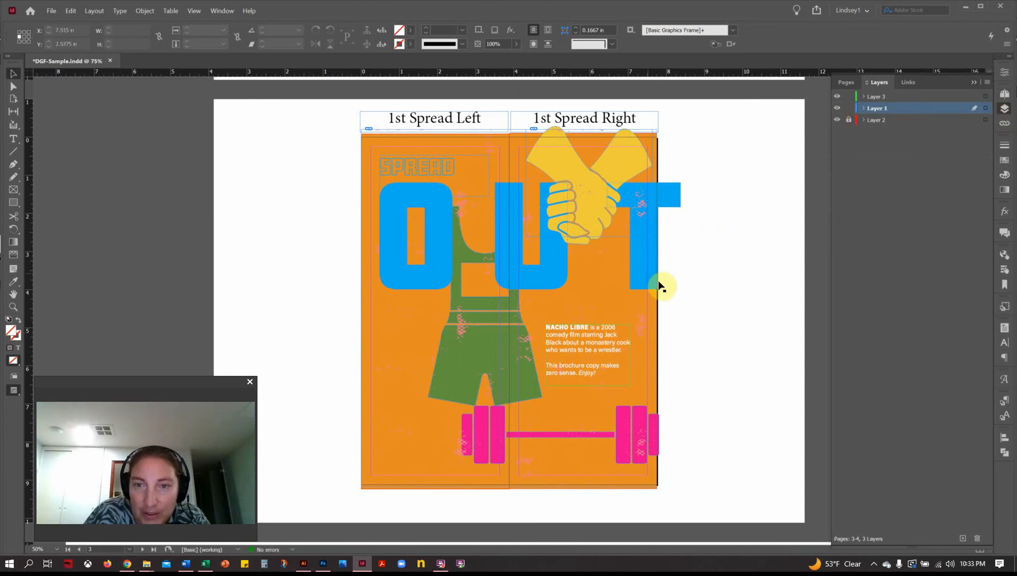
click(848, 96)
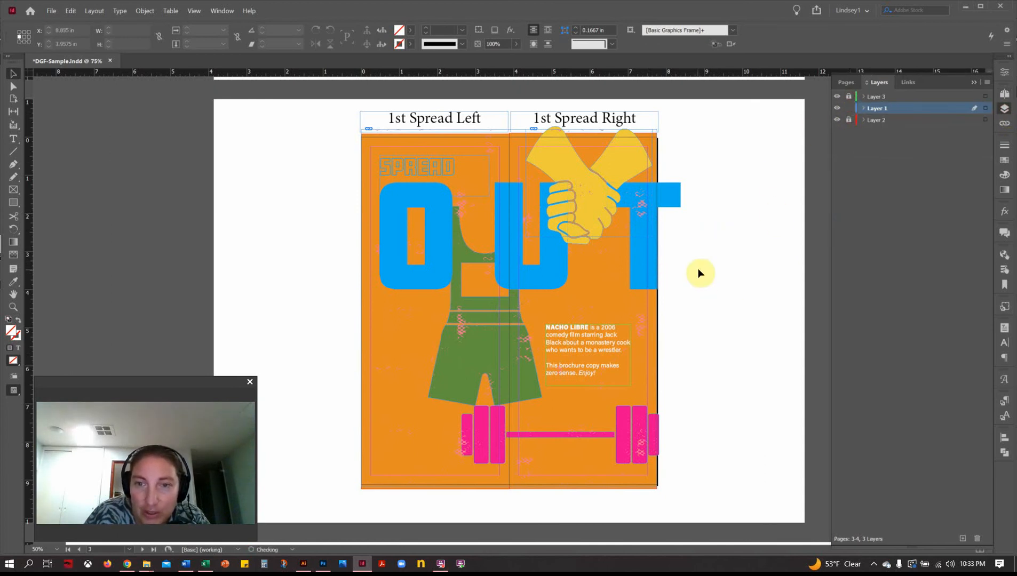
click(484, 441)
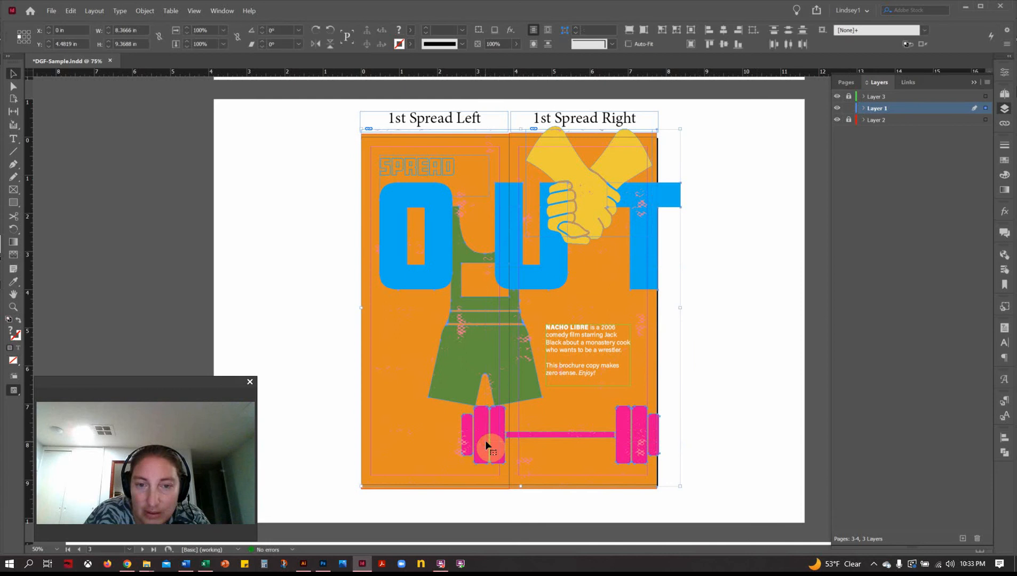
- Draw a rectangle frame about 3.875 by 9.54 in over the 1st Spread Left panel, extending past its bottom edge
click(724, 427)
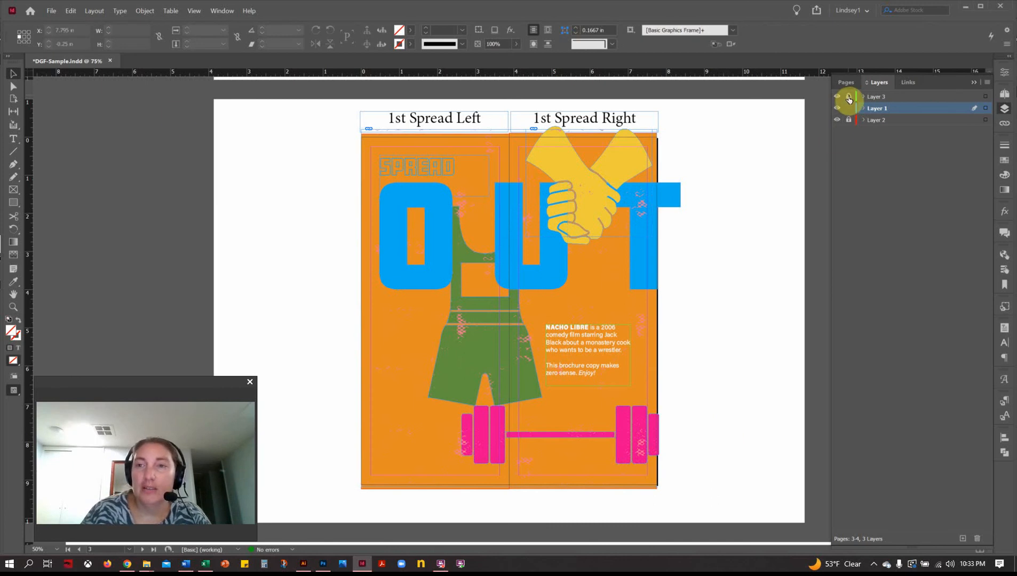
click(14, 203)
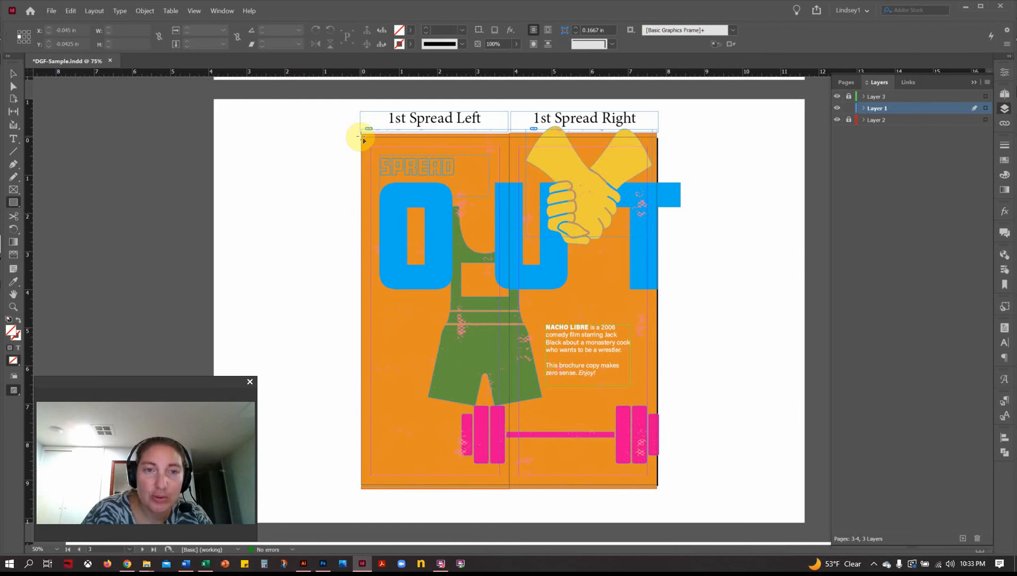
drag(364, 140, 510, 500)
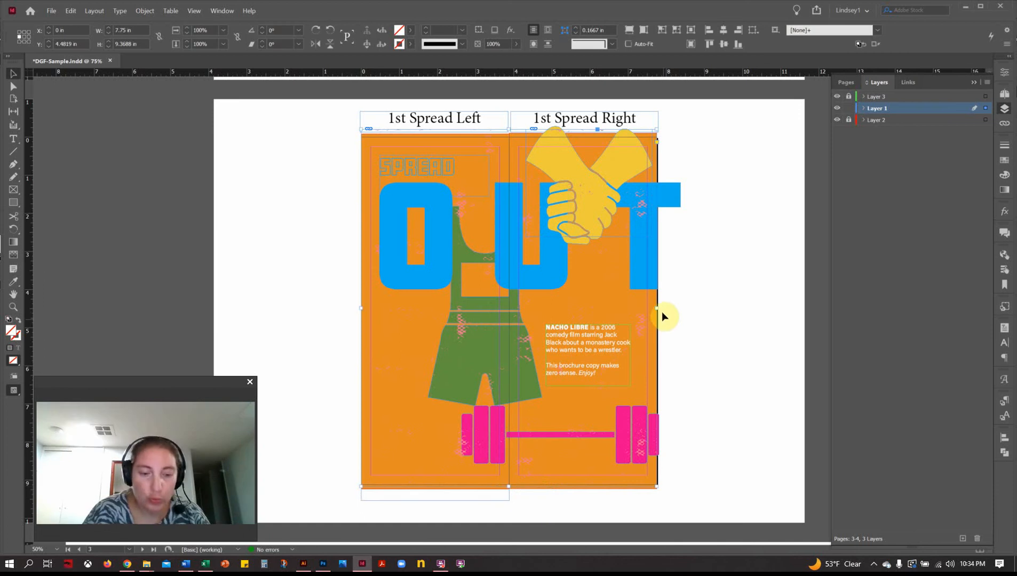
- Split the texture overlay at the fold by trimming it to the left panel and an in-place copy to the right panel, each 3.875 in wide
drag(658, 309, 509, 315)
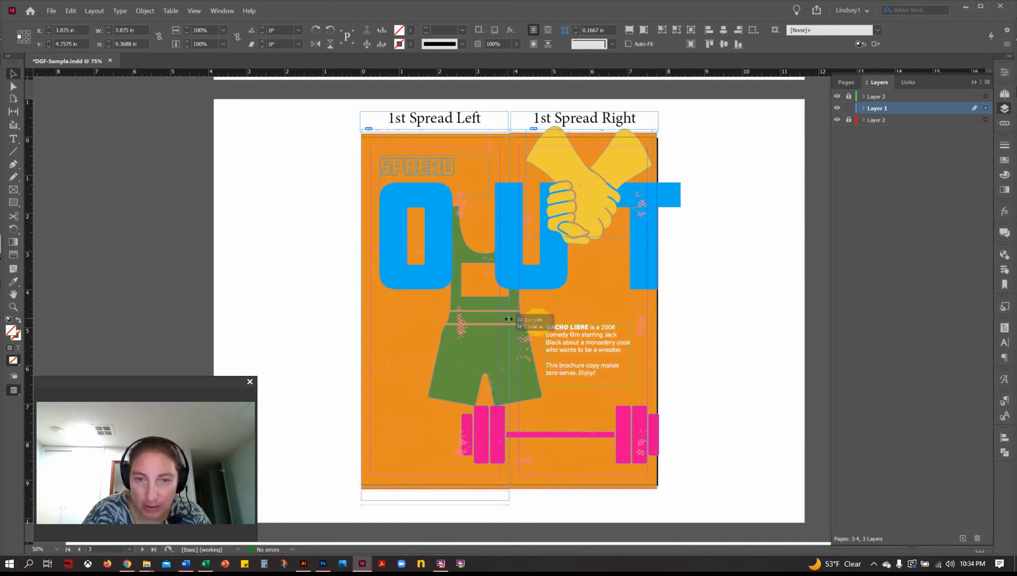
right_click(671, 318)
click(697, 332)
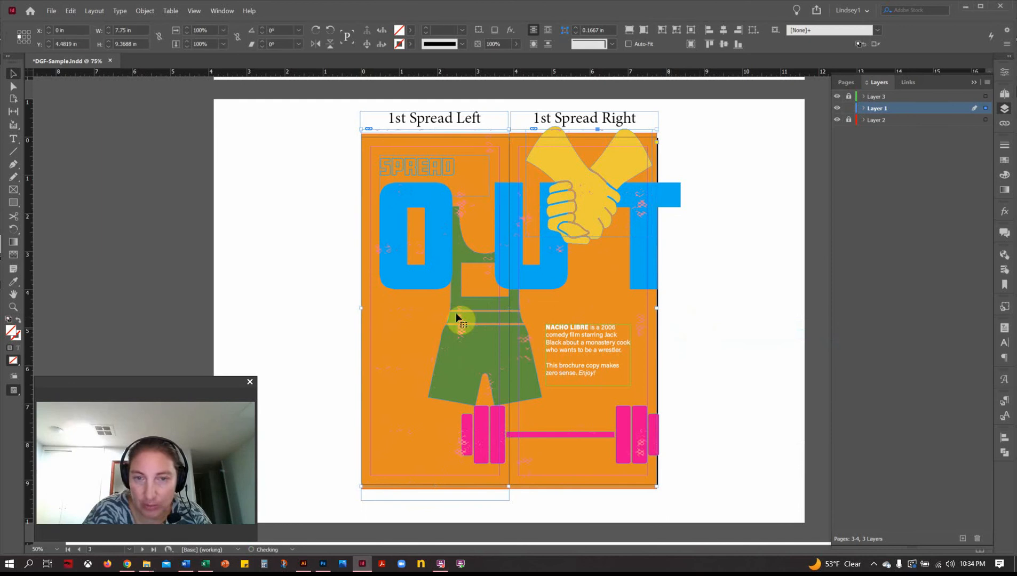
drag(362, 309, 508, 313)
click(695, 342)
- Move both texture overlay halves onto a new locked layer, and hide every layer except Layer 1
click(376, 311)
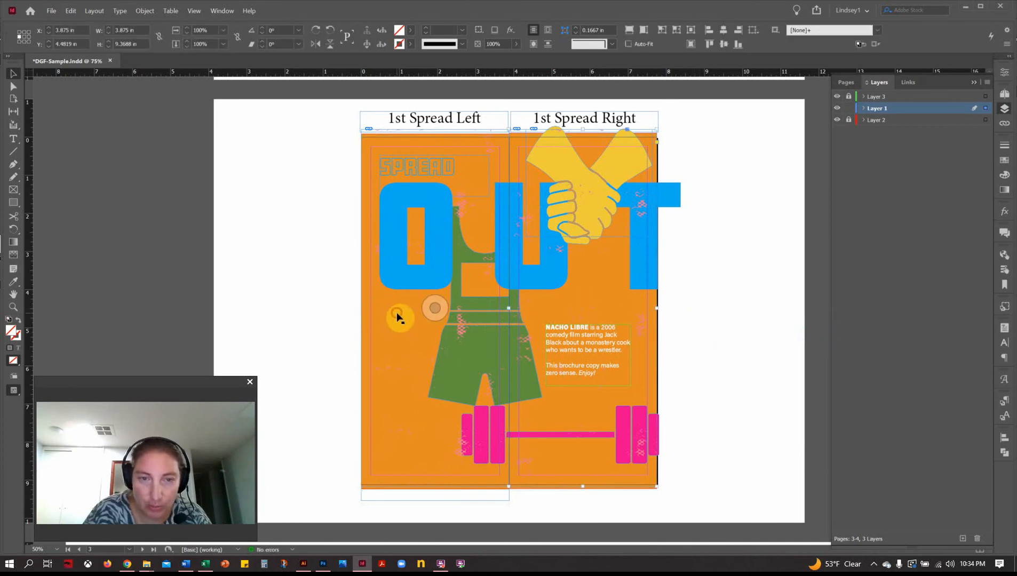
click(619, 313)
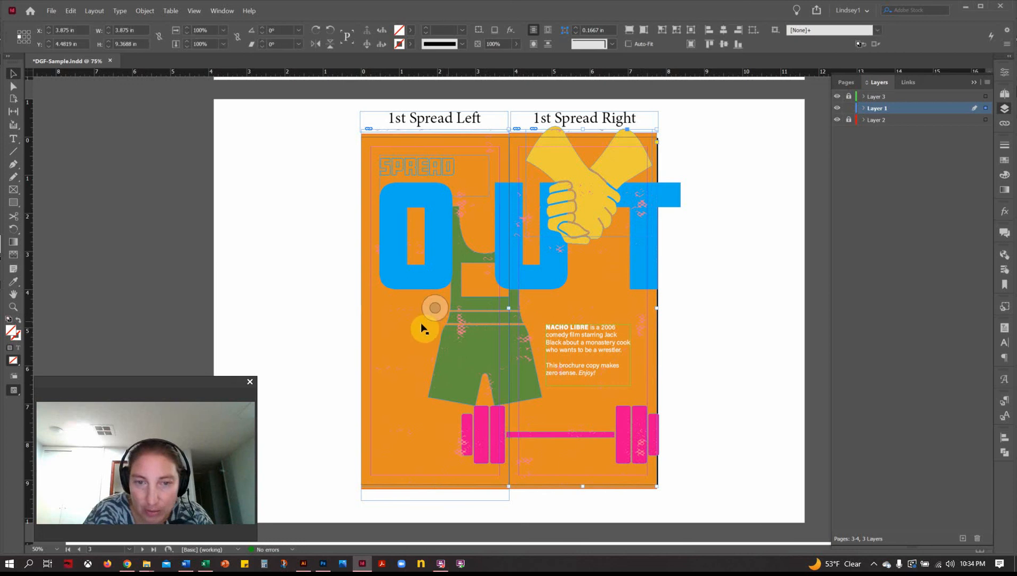
shift+click(402, 335)
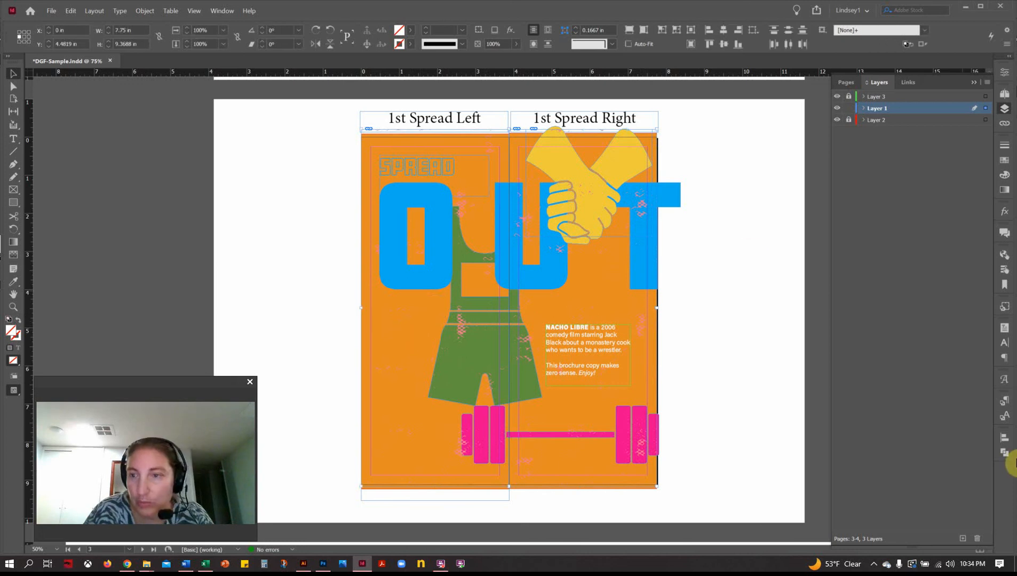
click(966, 539)
drag(985, 123, 985, 108)
click(836, 108)
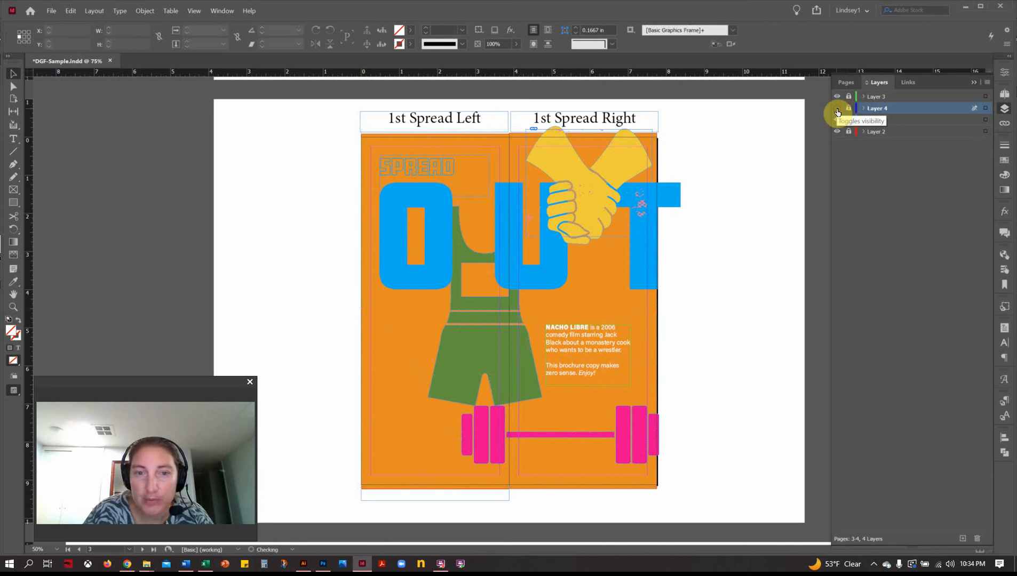
click(836, 96)
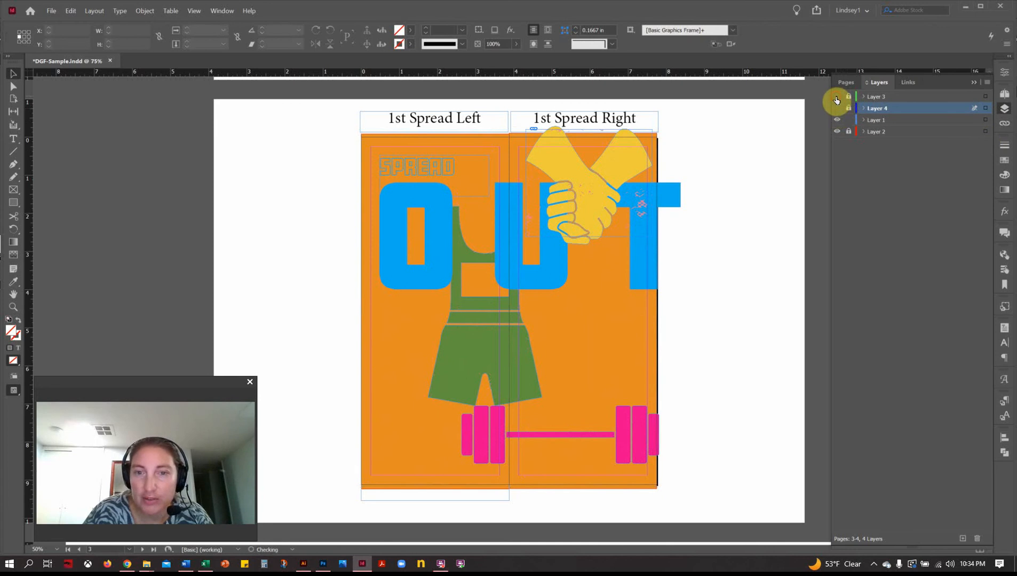
click(837, 132)
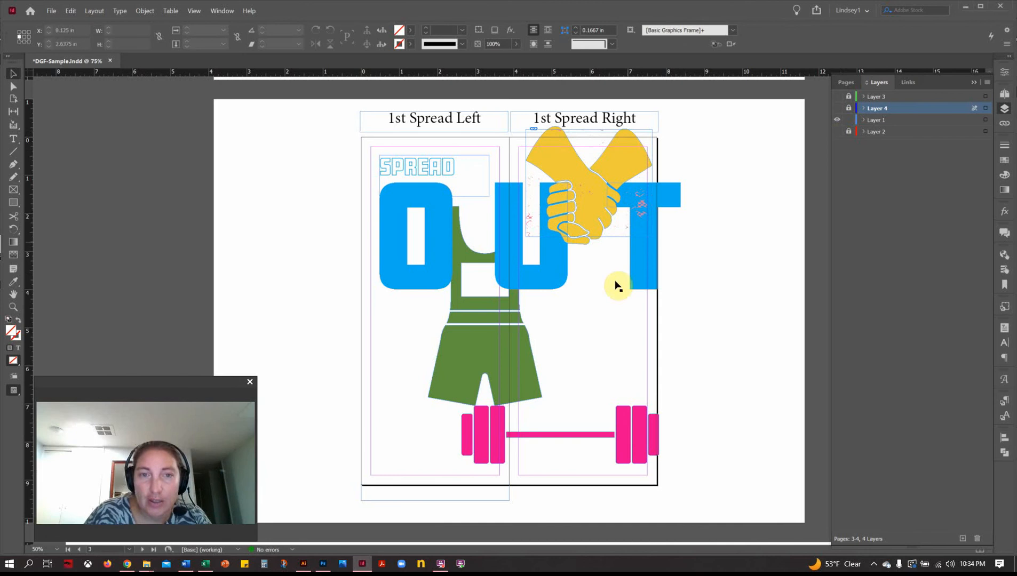
- Select the barbell together with the OUT lettering and green singlet, and copy the artwork
click(637, 442)
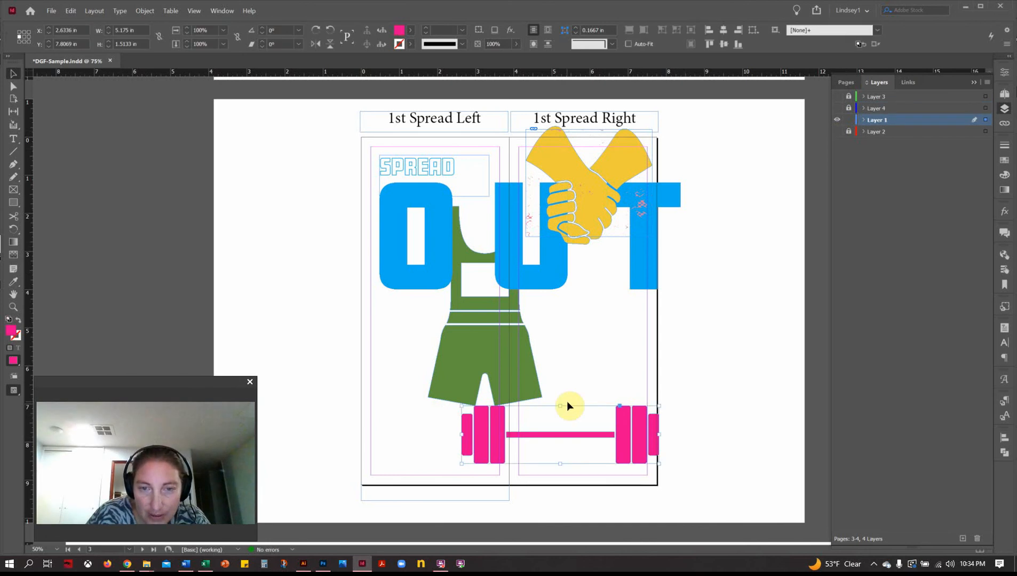
shift+click(551, 290)
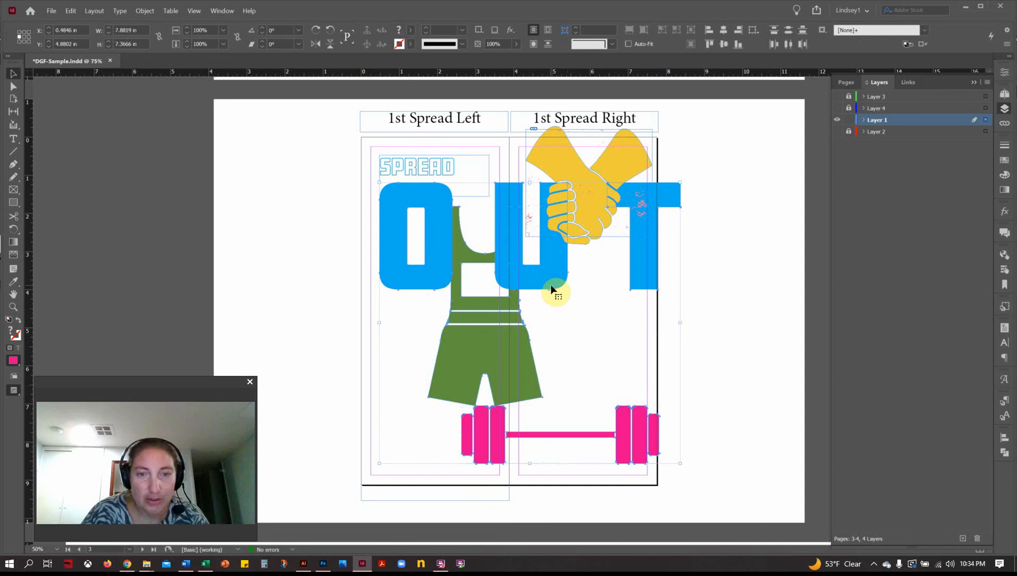
click(352, 347)
- Set the content type of the left panel's empty frame to Graphic and paste the copied artwork into it in position
click(373, 501)
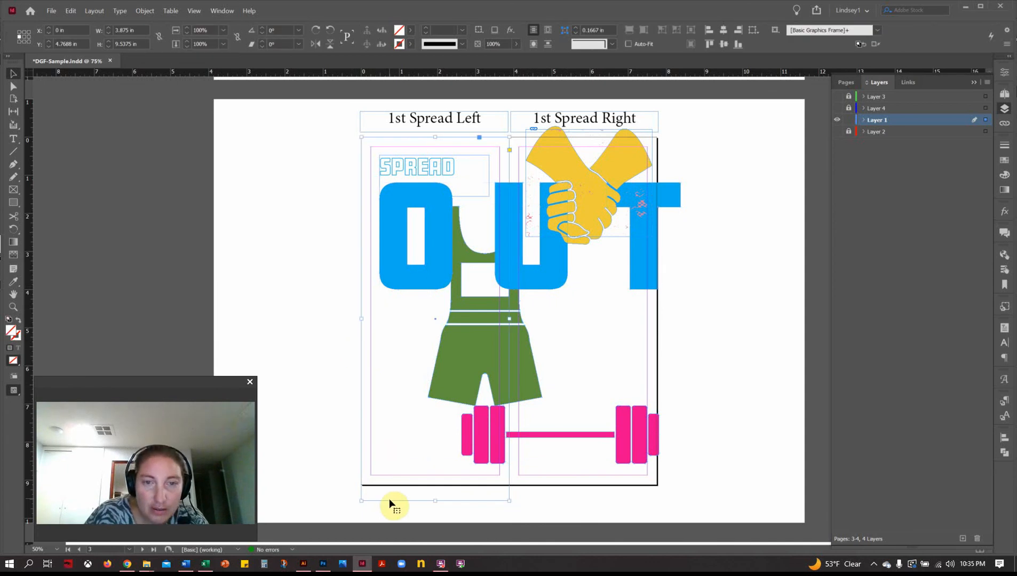
mouse_move(390, 502)
mouse_down()
mouse_move(287, 499)
mouse_move(451, 502)
mouse_move(401, 501)
mouse_up()
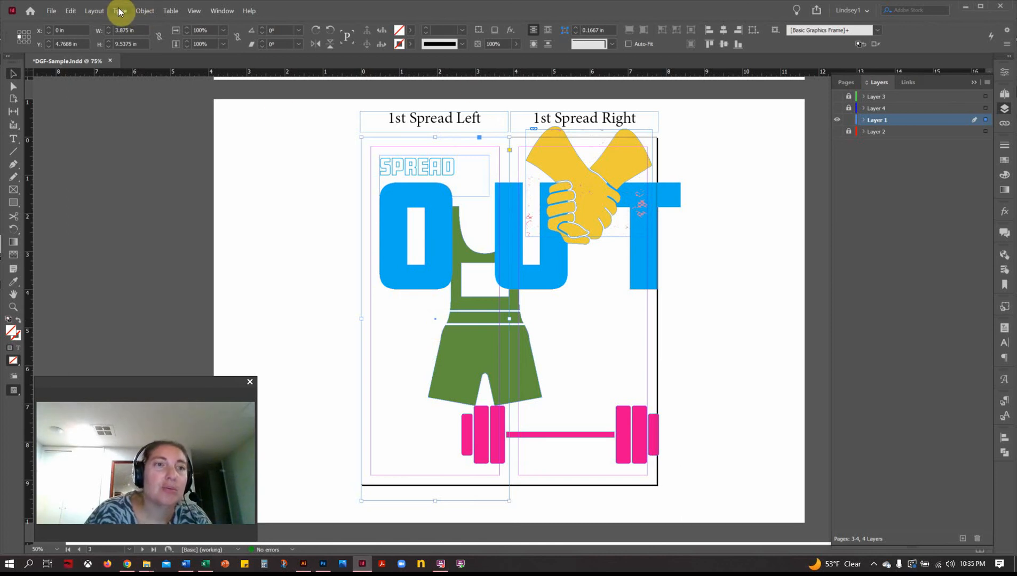
click(91, 10)
mouse_move(142, 10)
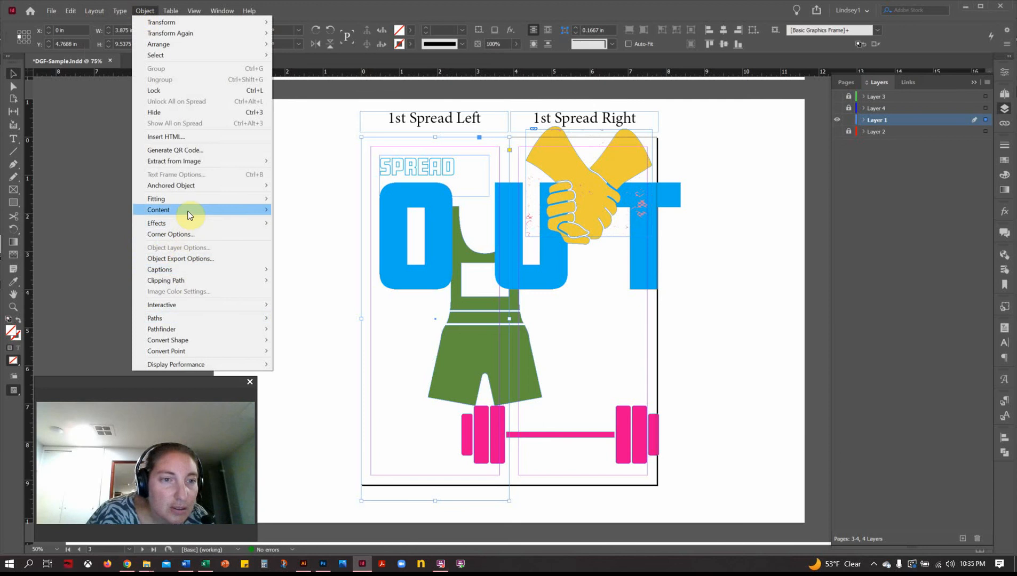
mouse_move(262, 213)
click(296, 213)
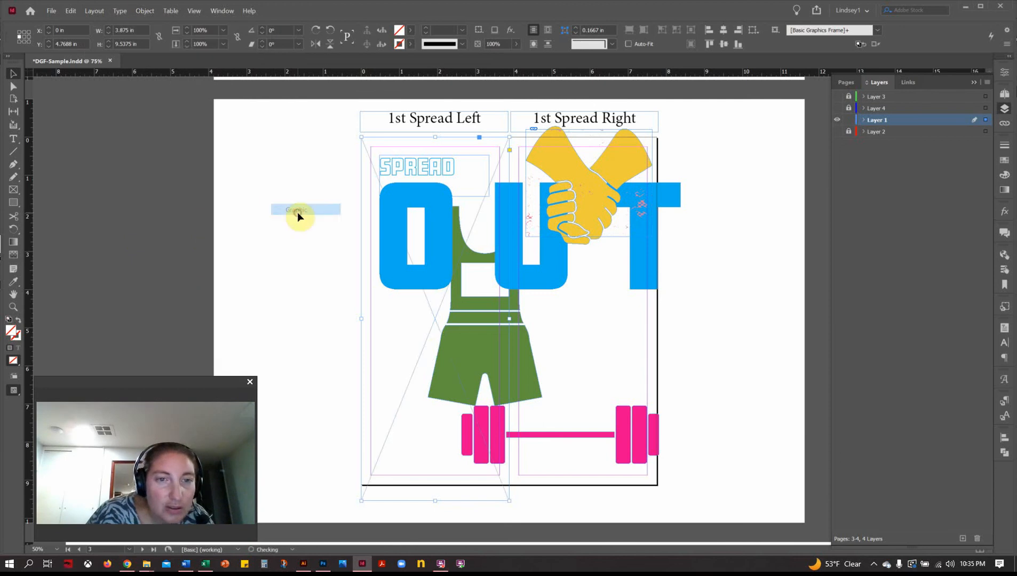
right_click(437, 318)
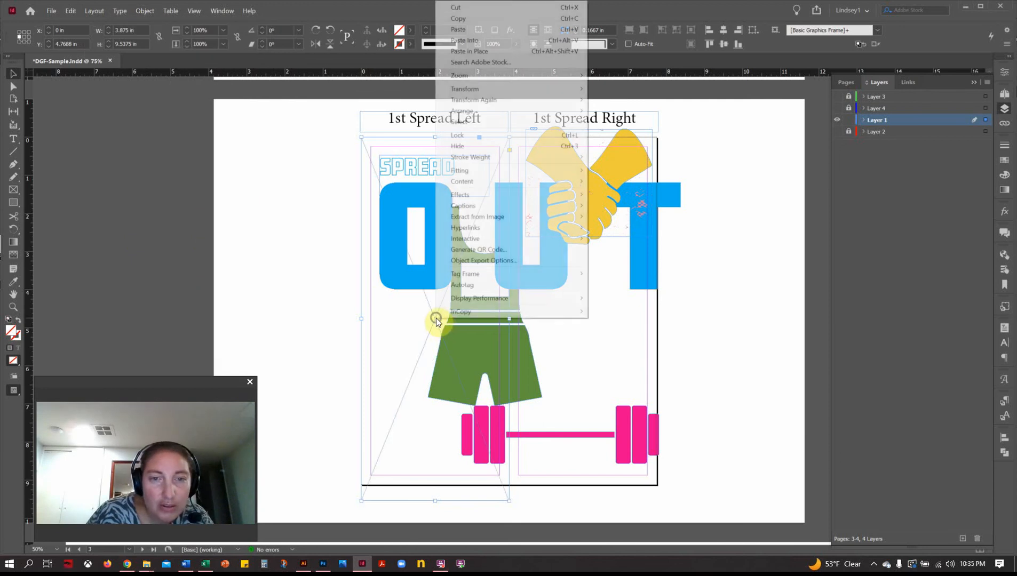
click(481, 50)
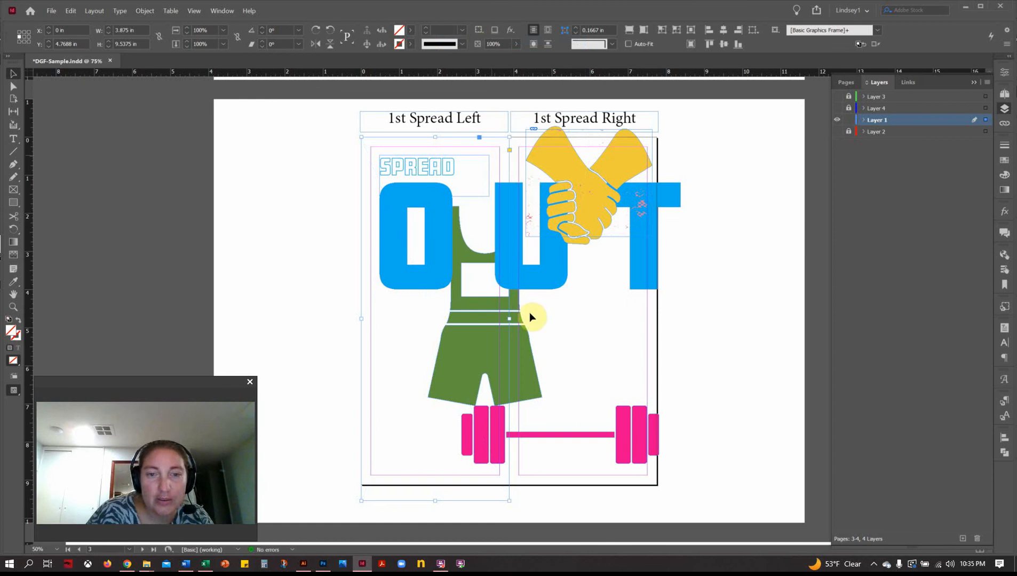
- Try moving the filled left-panel frame aside to check how it masks the artwork, and undo the move
click(335, 374)
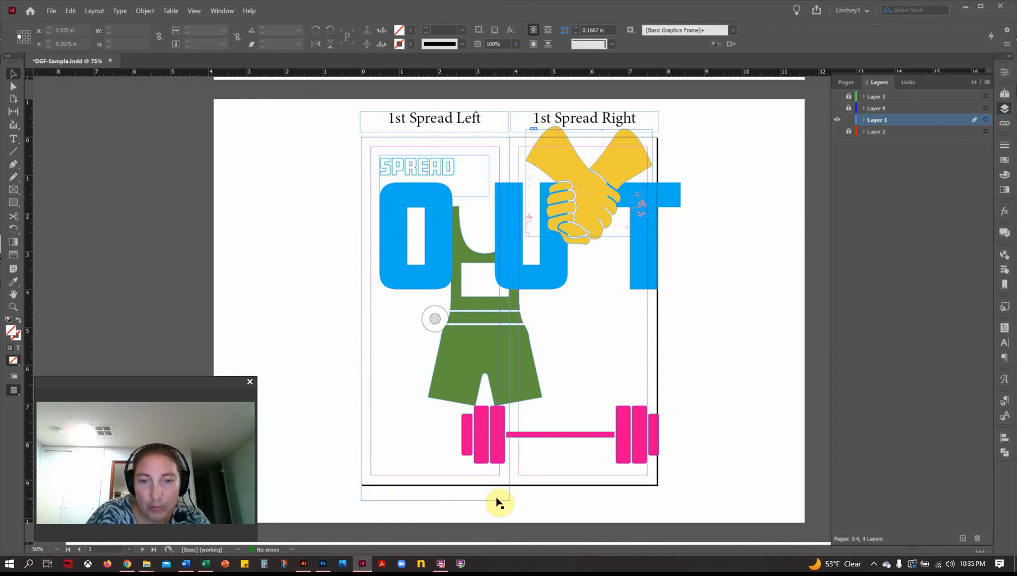
drag(478, 502, 359, 498)
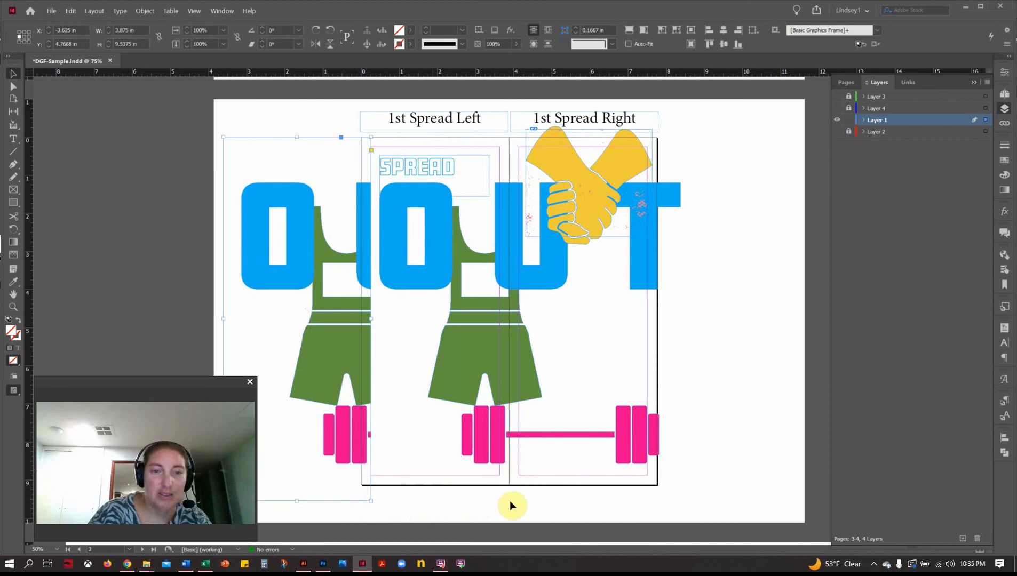
click(529, 505)
key(ctrl+z)
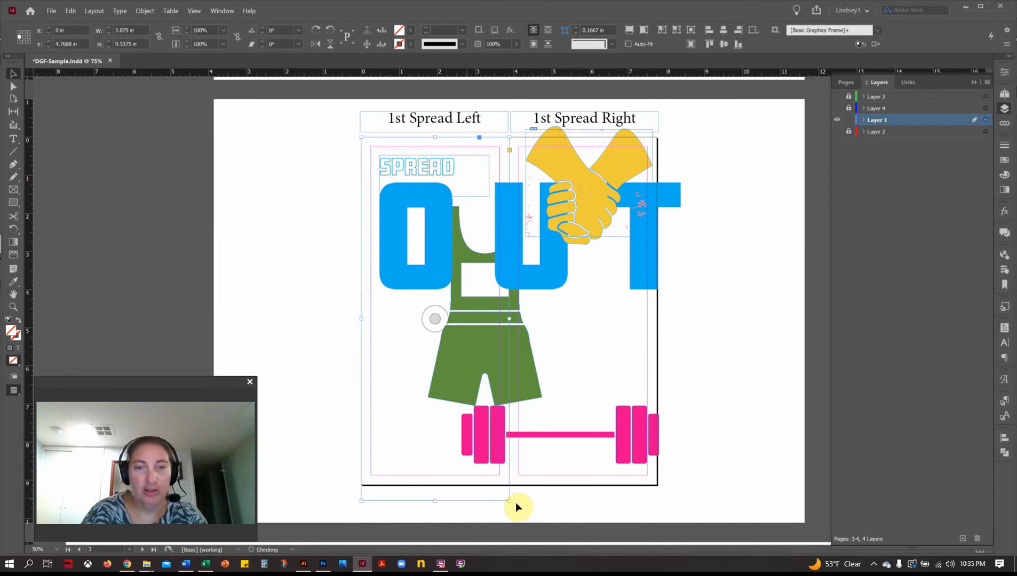
click(578, 506)
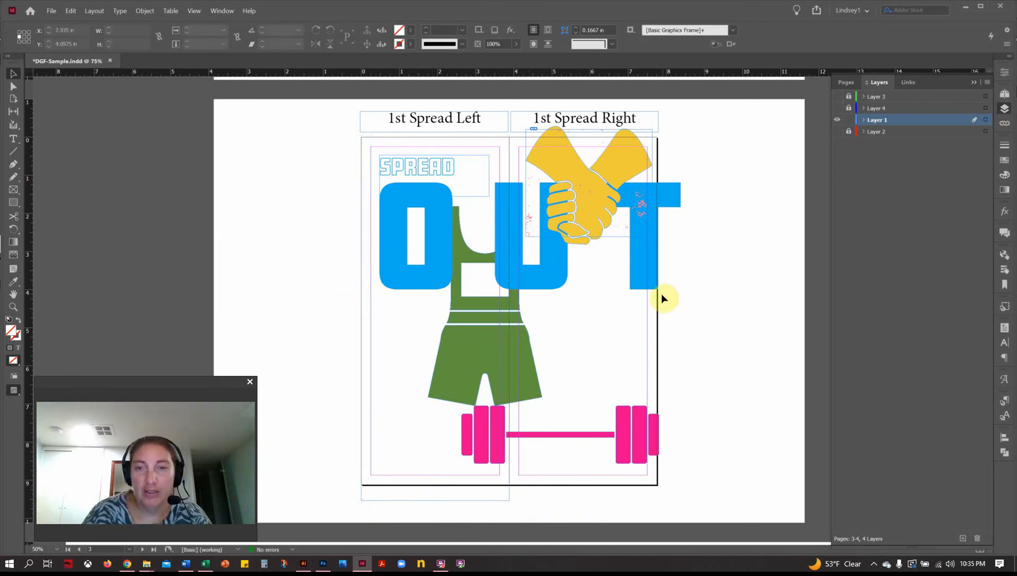
- Group the original OUT lettering, green singlet and barbell, and remove the group from the spread
click(629, 426)
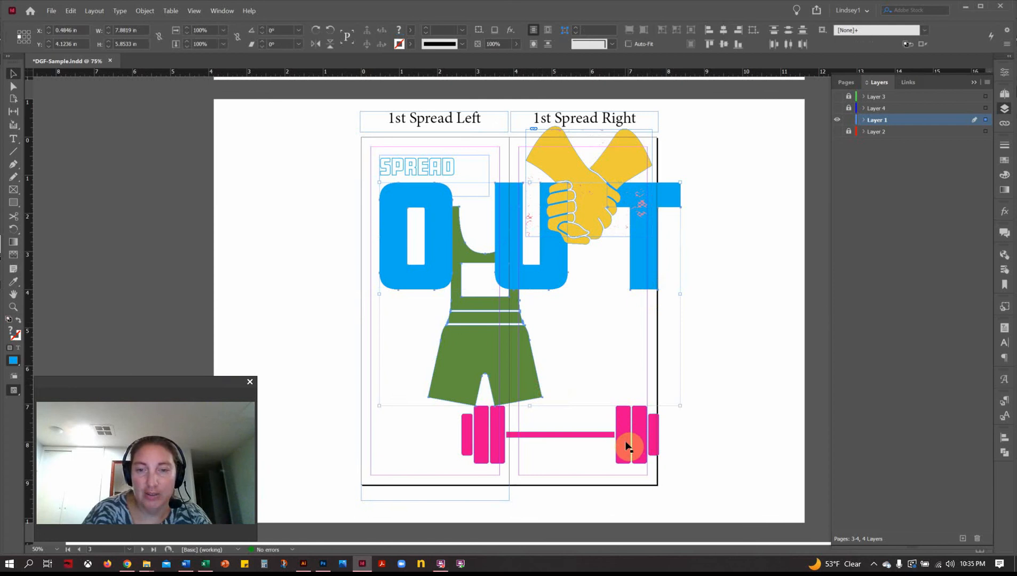
double_click(627, 454)
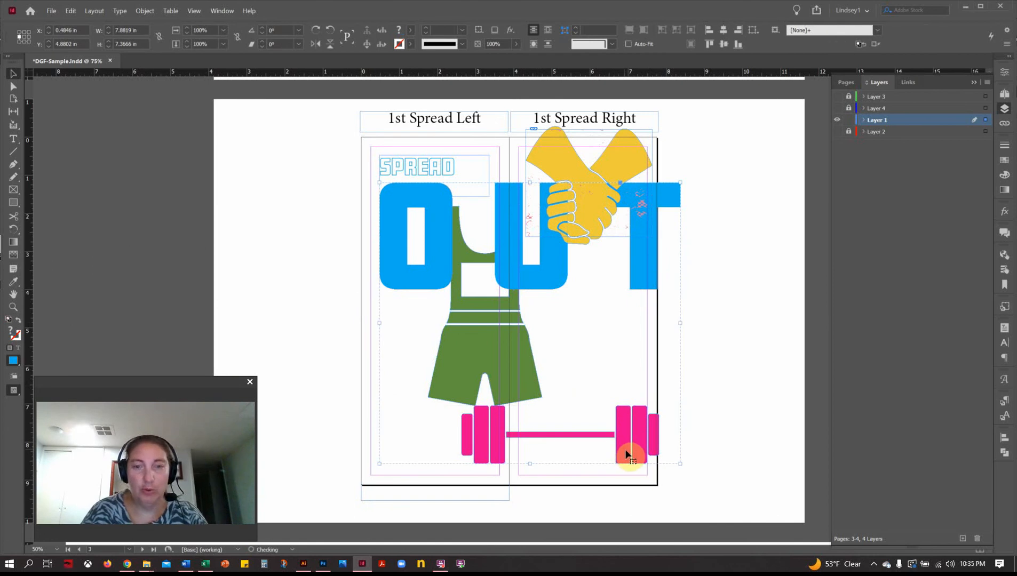
key(Delete)
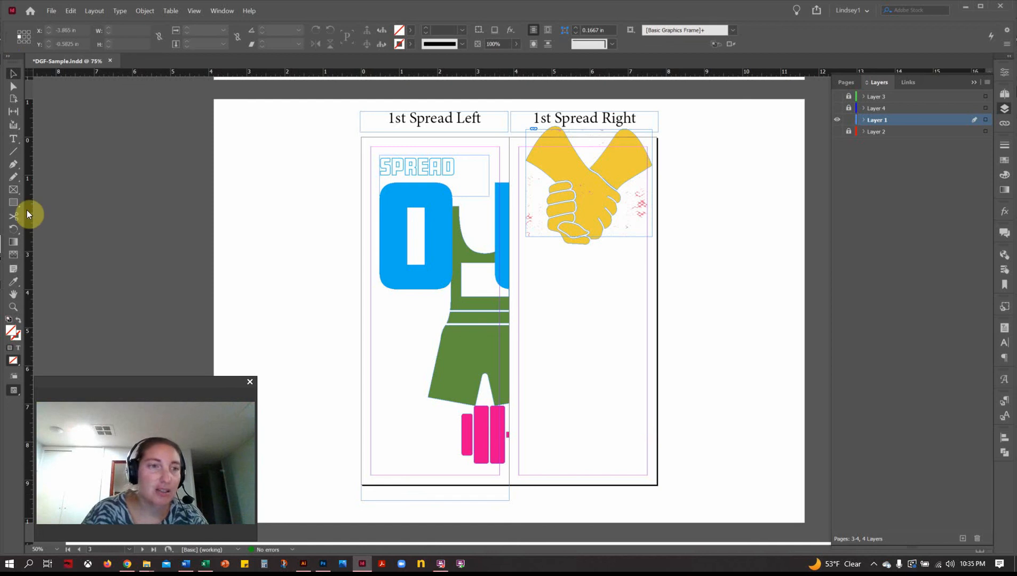
- Draw an empty graphic frame about 3.875 by 9.54 in over the 1st Spread Right panel, beside the filled left frame
click(13, 190)
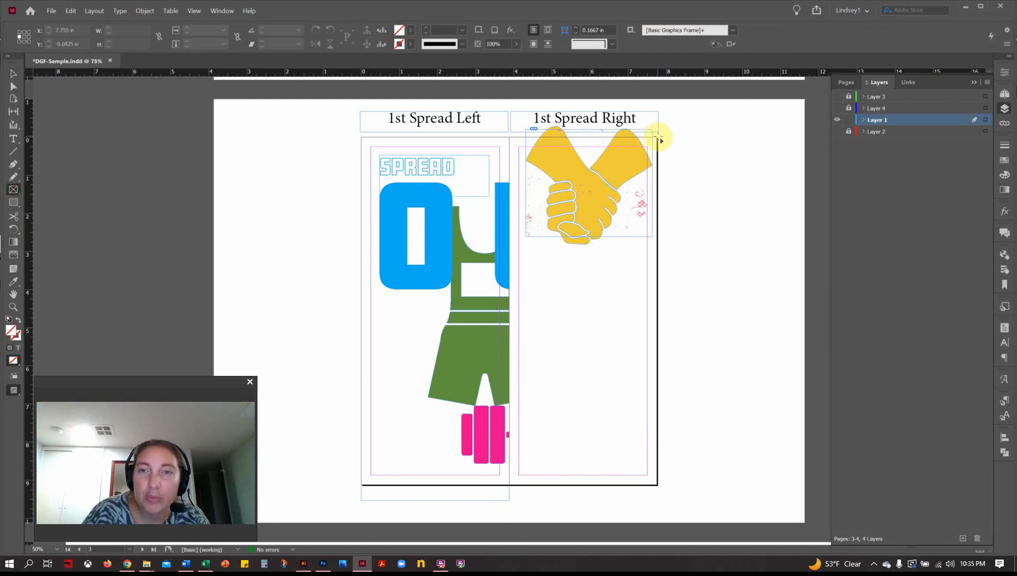
drag(659, 138, 510, 501)
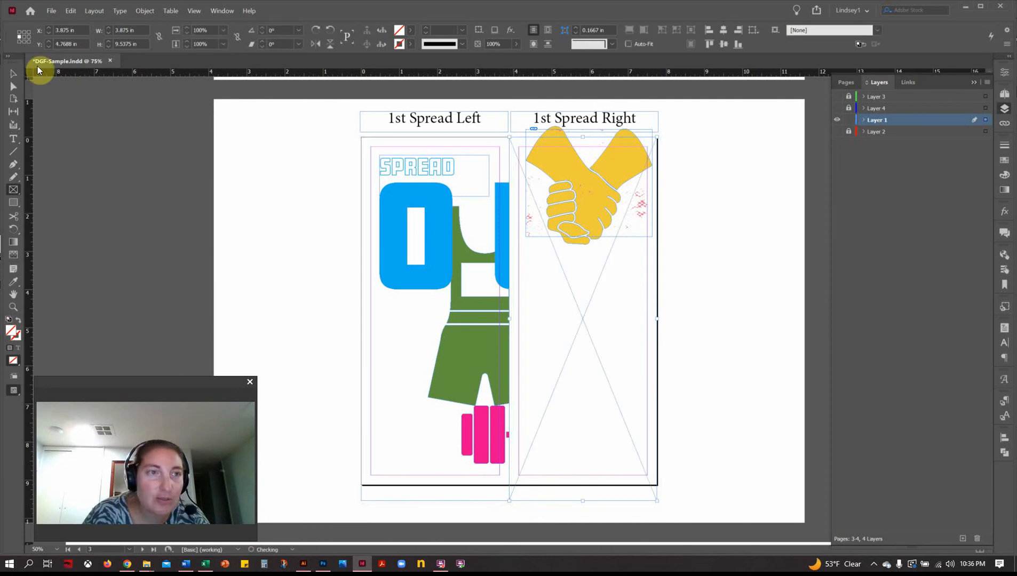
- Paste the copied artwork into the empty frame over the 1st Spread Right panel and deselect it
click(19, 76)
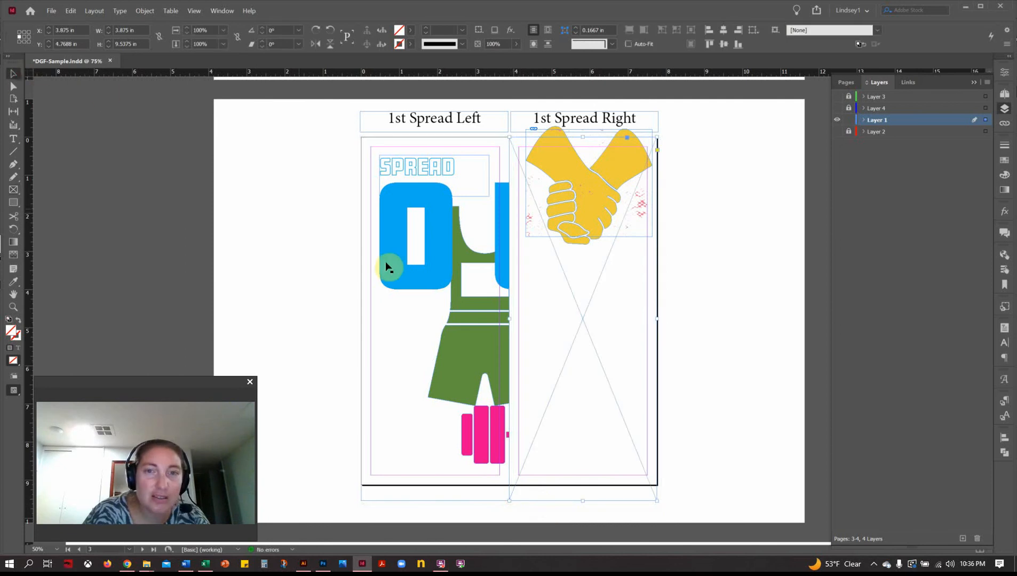
right_click(584, 321)
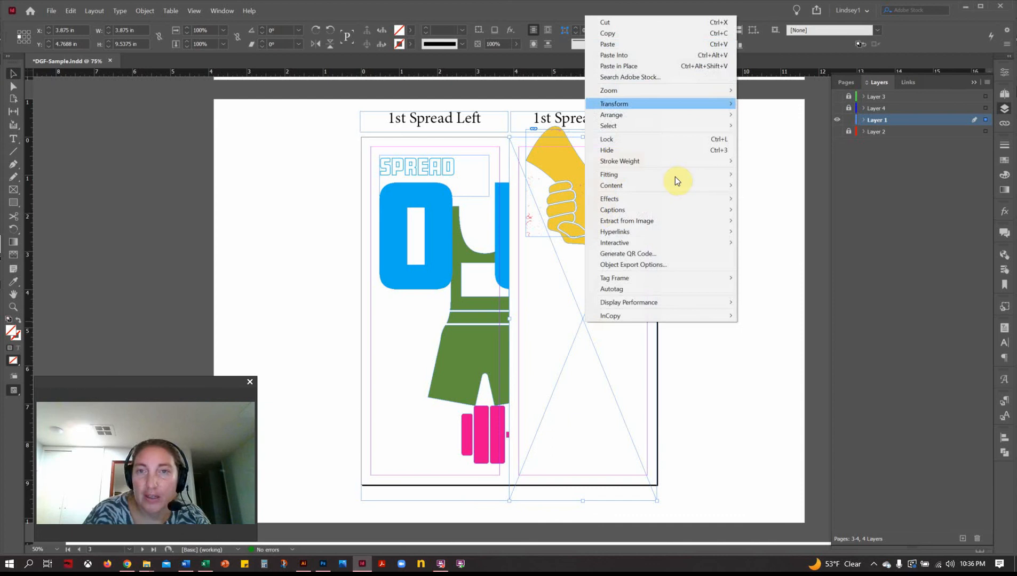
click(664, 58)
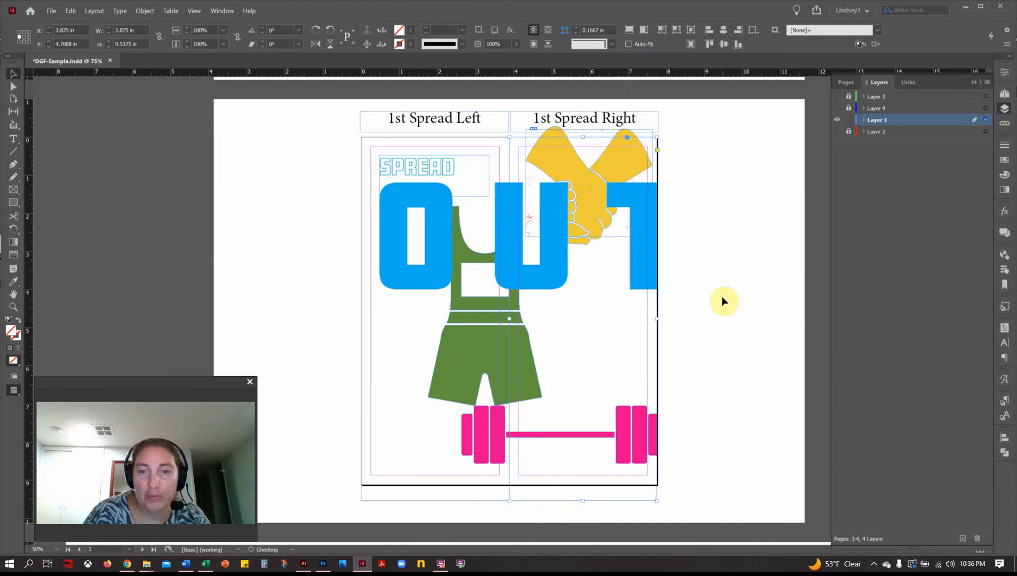
click(725, 321)
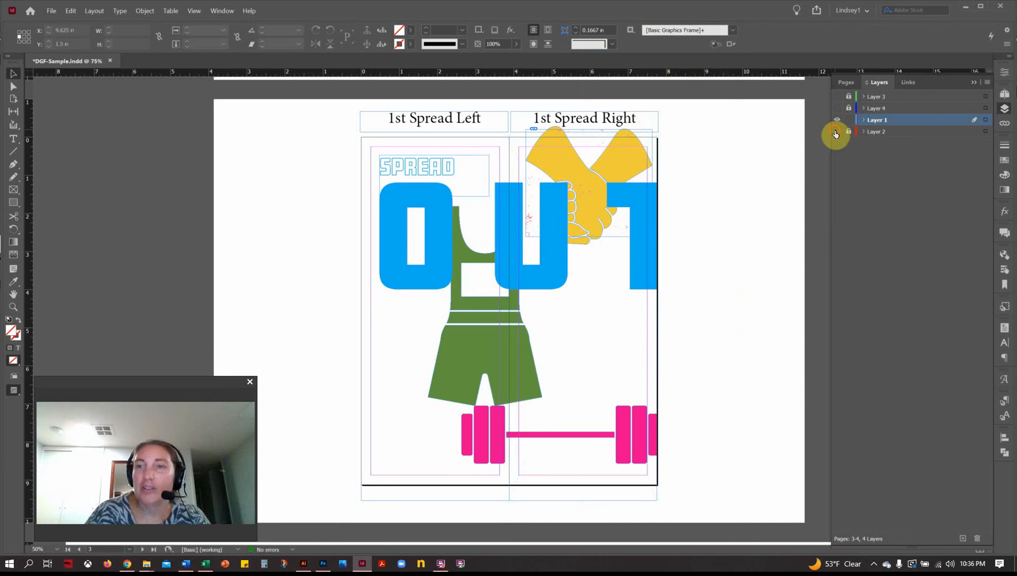
- Show and unlock Layers 2, 3 and 4, and preview the spread without guides and frame edges
drag(836, 132, 833, 94)
click(836, 95)
click(848, 107)
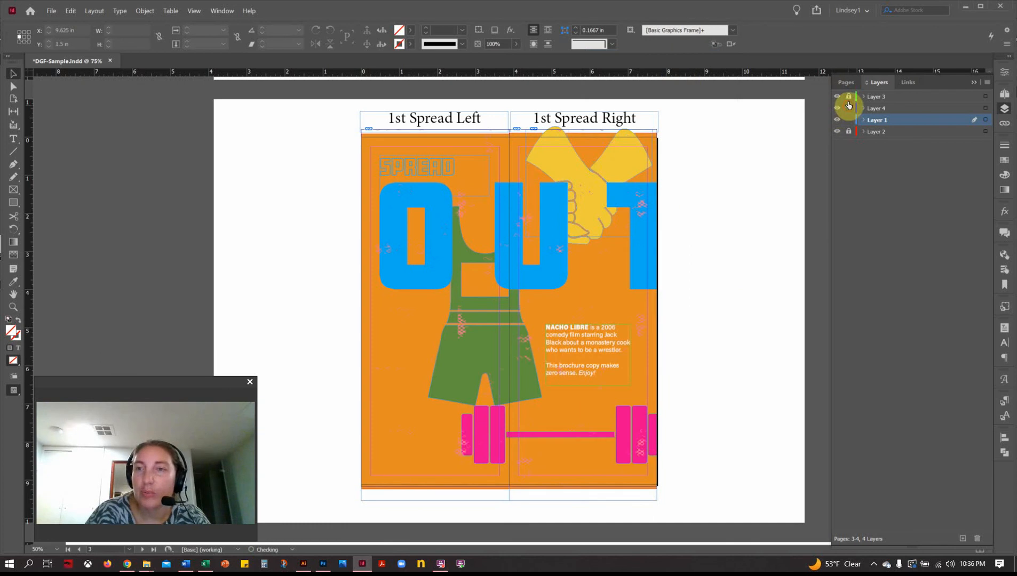
click(847, 98)
click(851, 129)
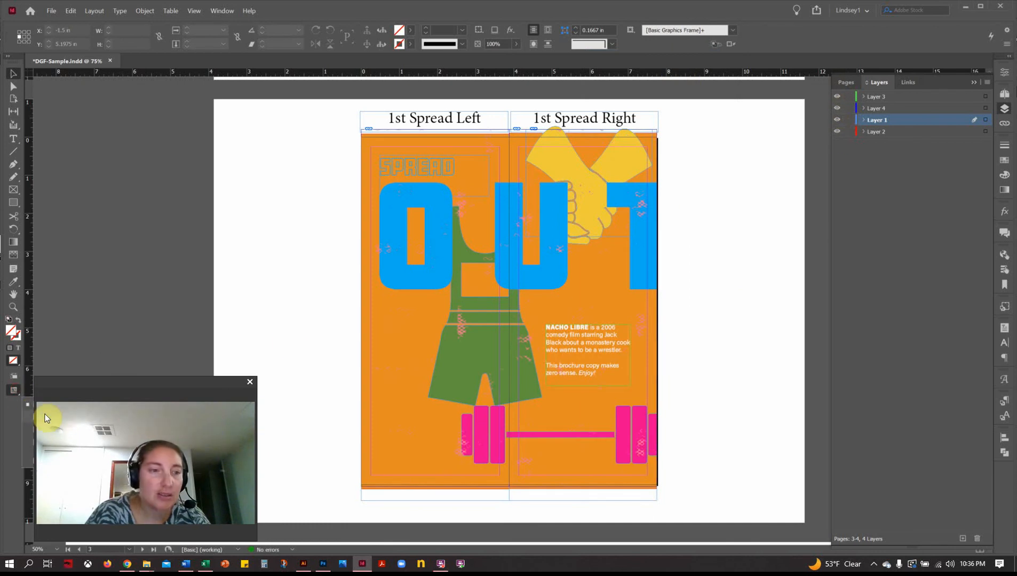
click(12, 390)
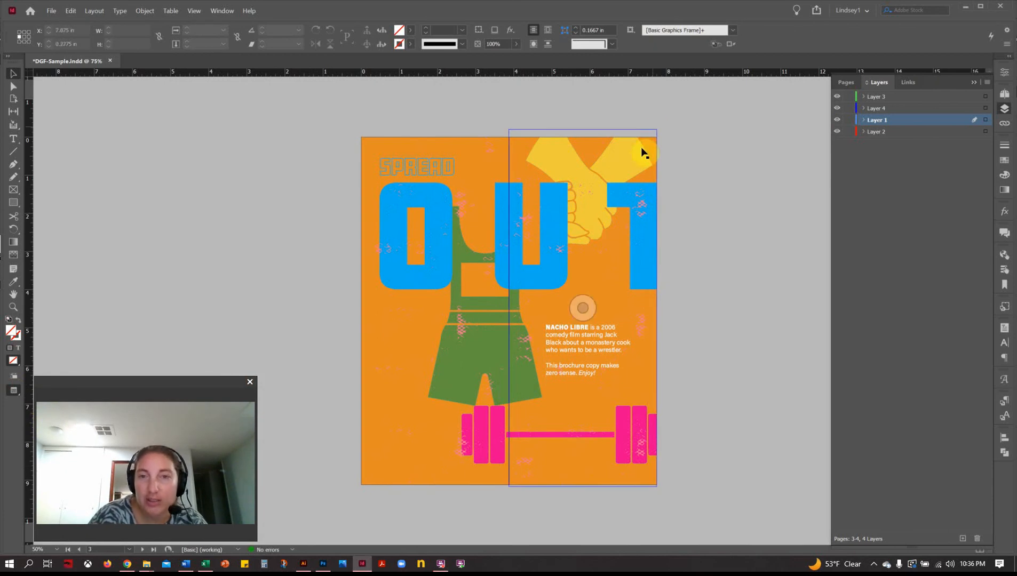
- Hide Layer 4 and move the texture overlay on the yellow handshake from Layer 1 to Layer 3
click(584, 137)
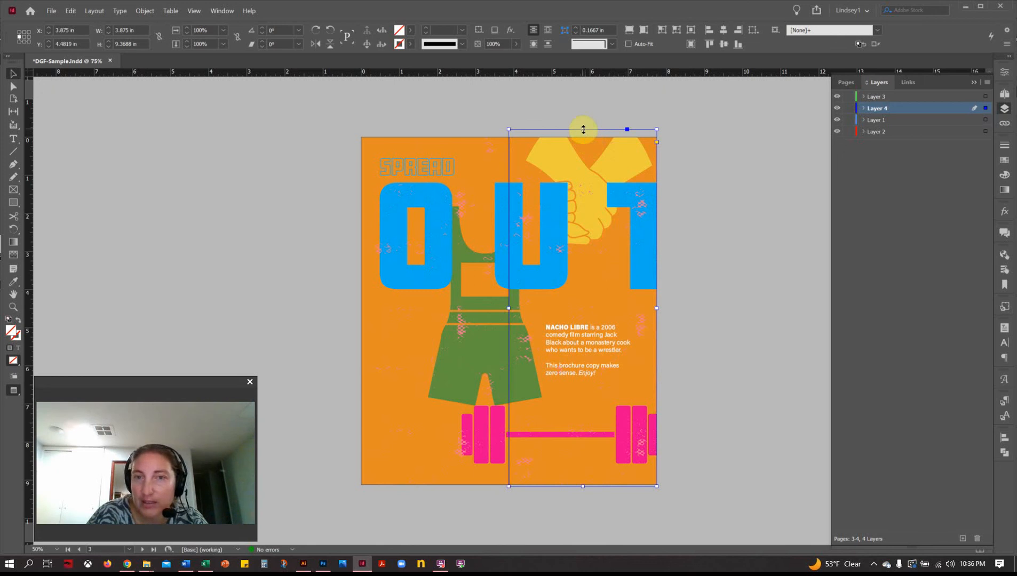
click(836, 108)
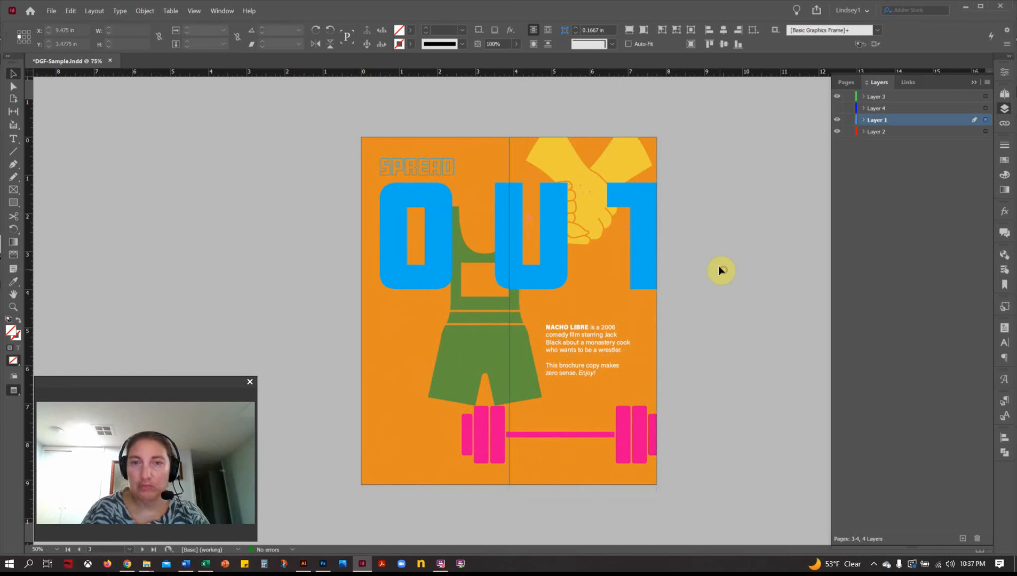
drag(584, 137, 585, 140)
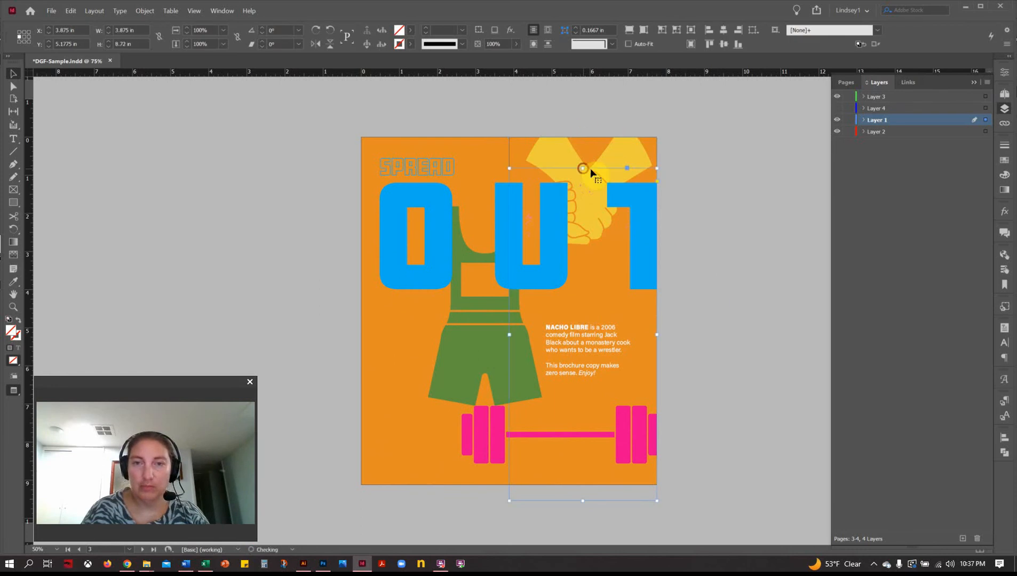
click(611, 160)
click(836, 132)
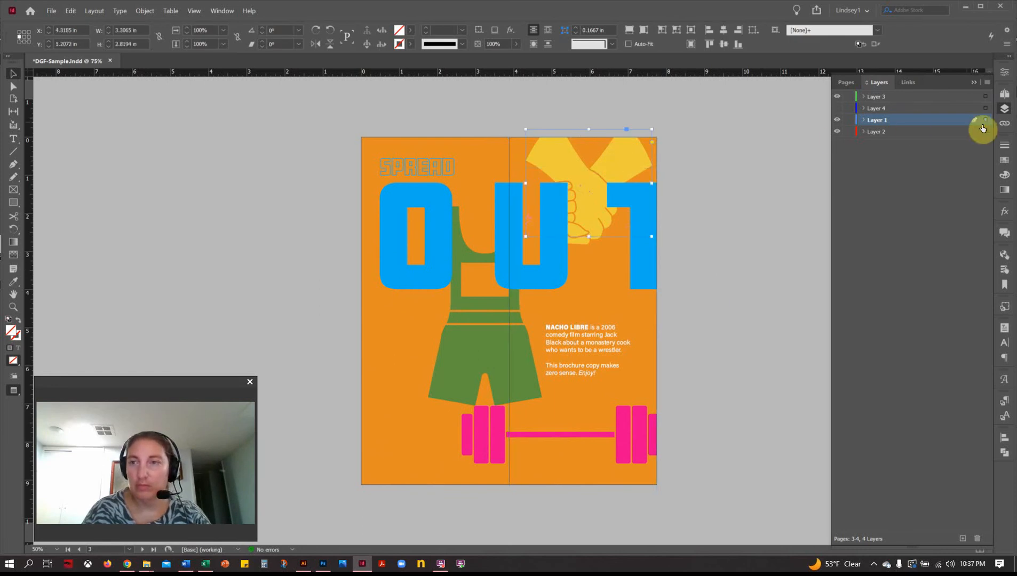
click(987, 98)
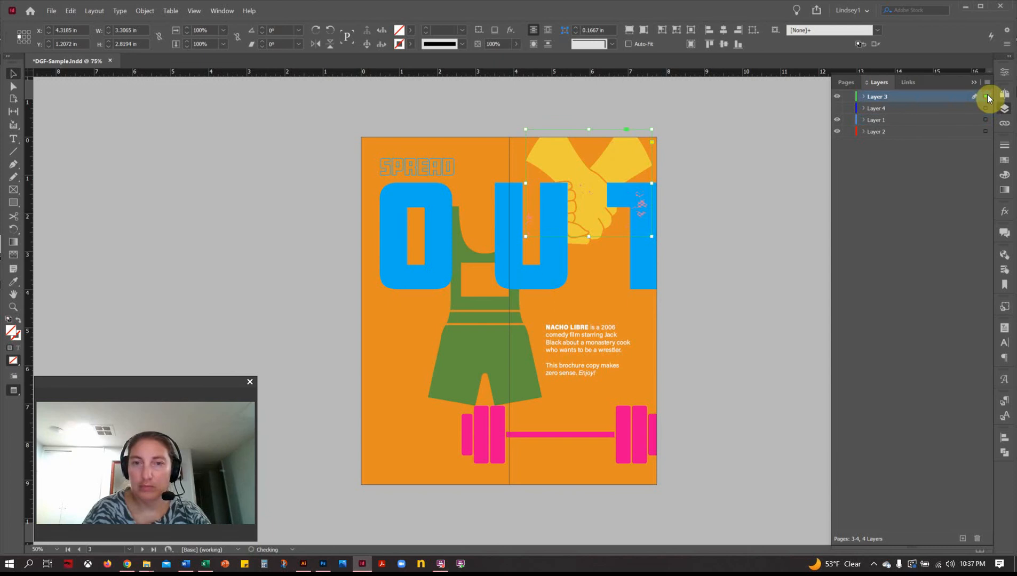
- Move the yellow handshake from Layer 1 to Layer 3 in front of the OUT lettering, with Layers 3 and 4 shown again
click(837, 97)
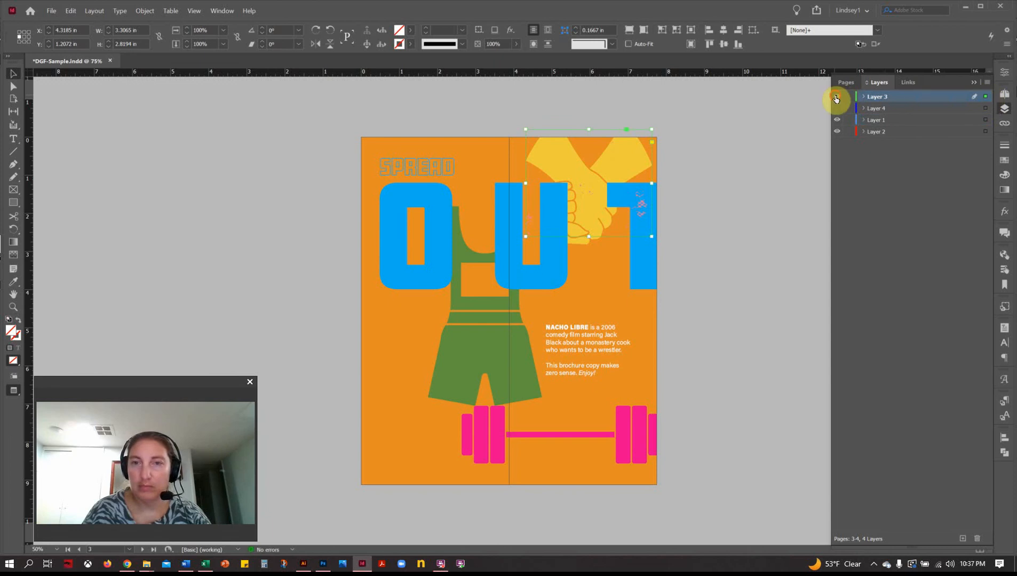
click(624, 151)
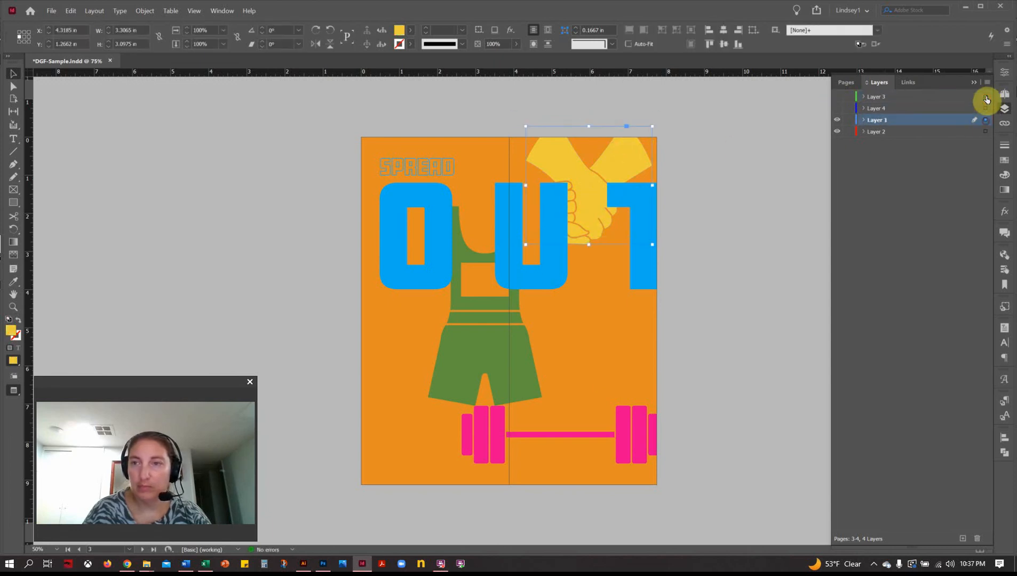
key(Delete)
click(837, 108)
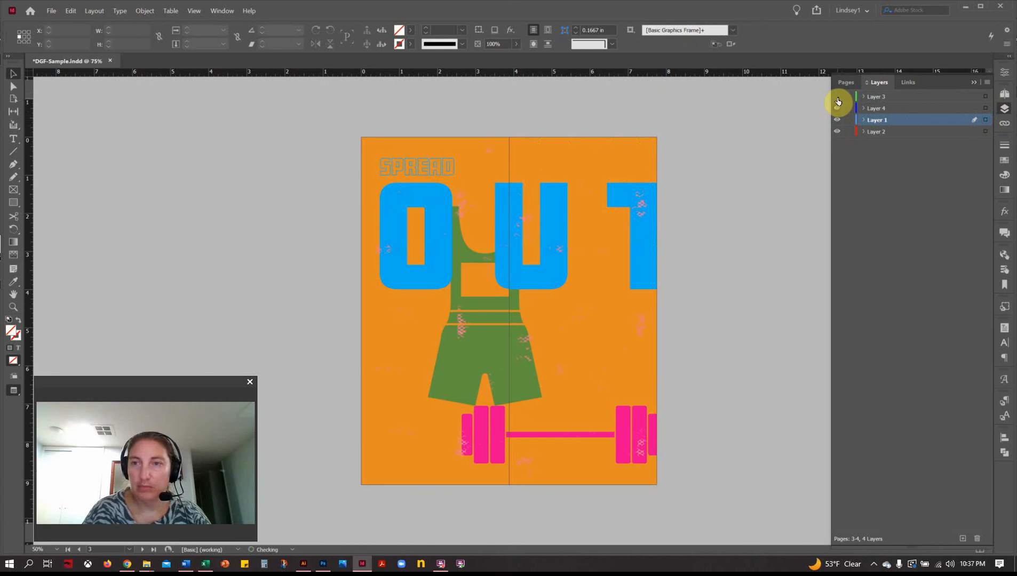
click(837, 97)
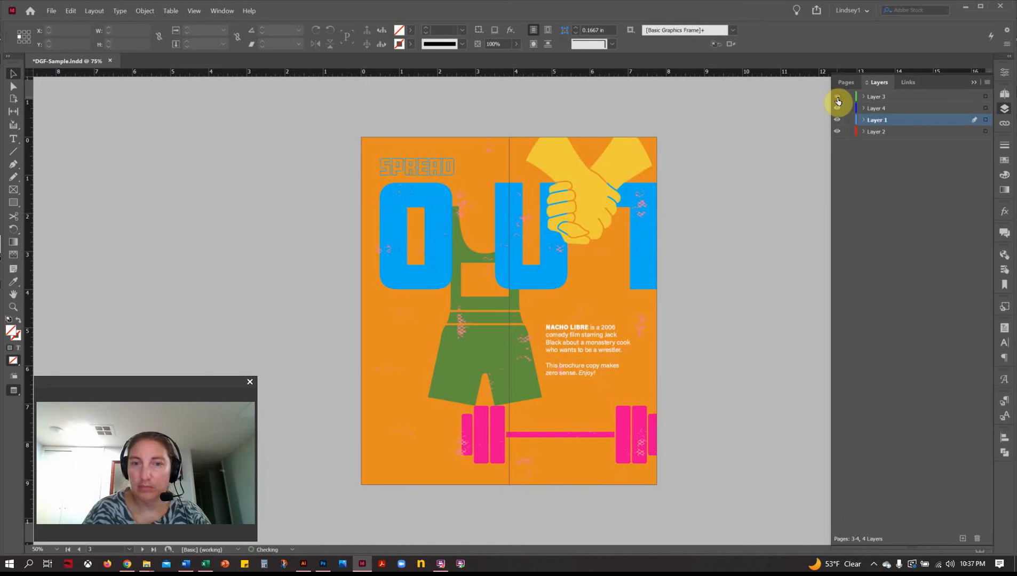
click(629, 153)
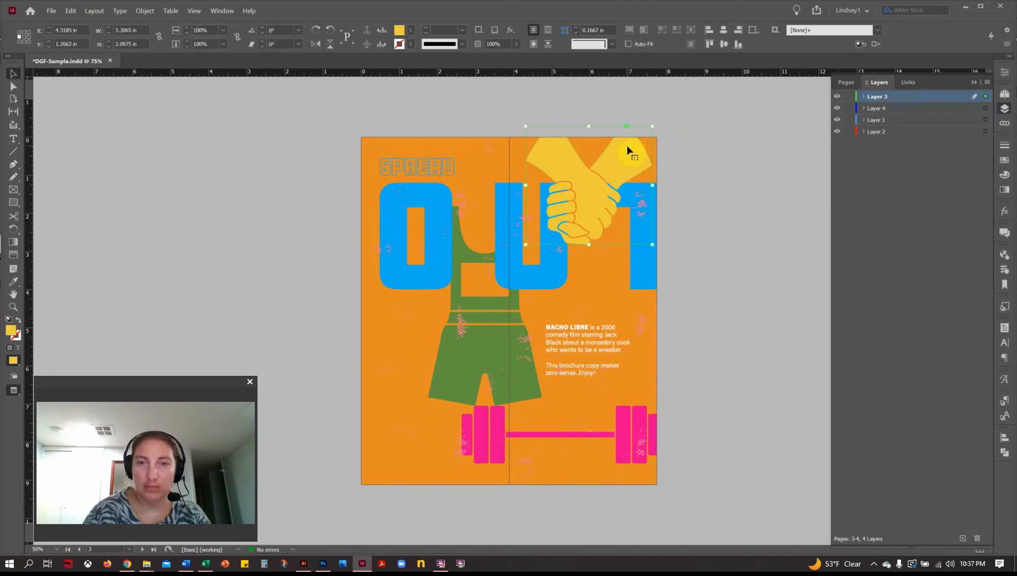
click(697, 154)
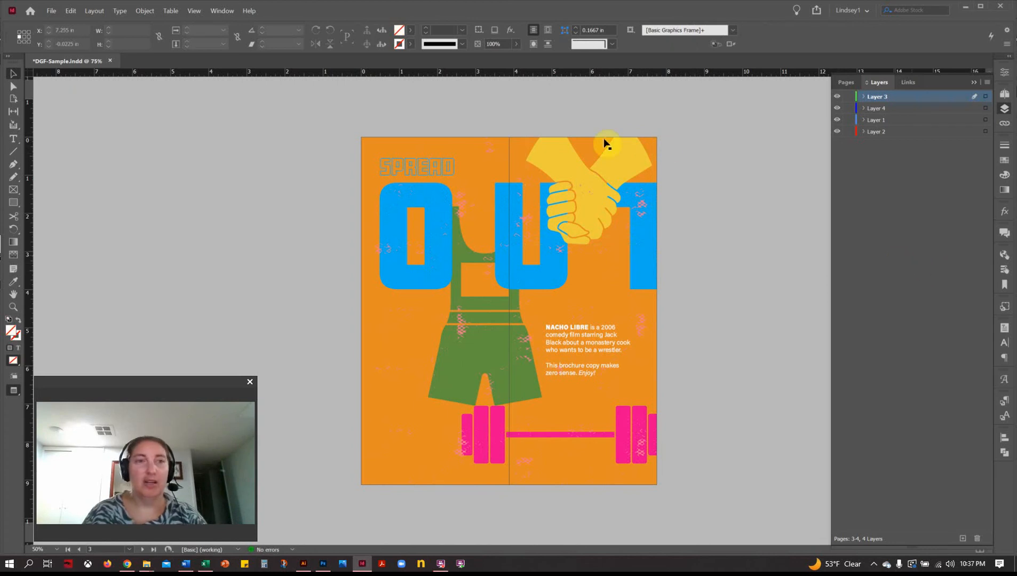
- Save a copy of the document as DGF-Sample-PRINT.indd in the _assets folder
click(52, 11)
click(61, 90)
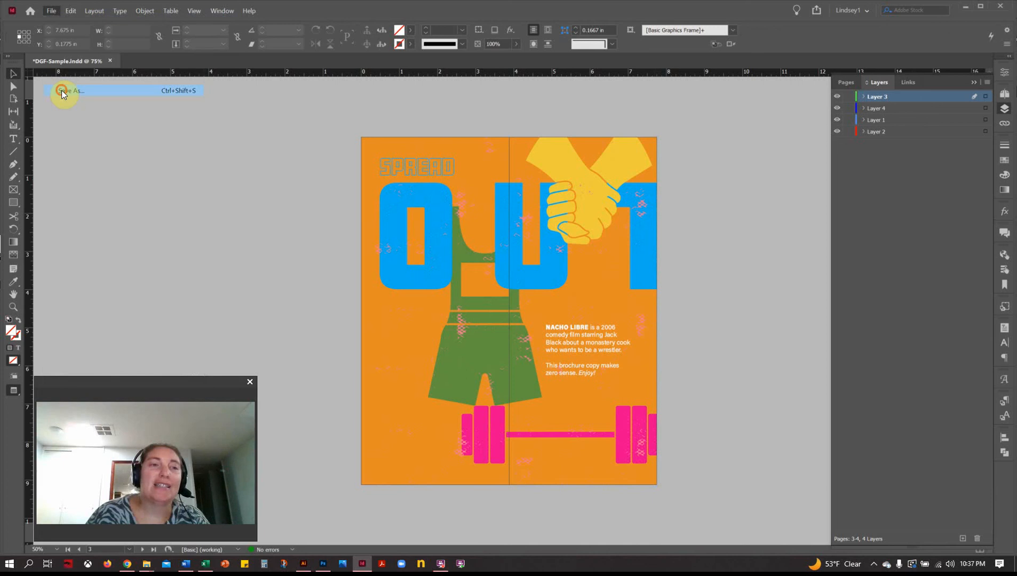
click(397, 466)
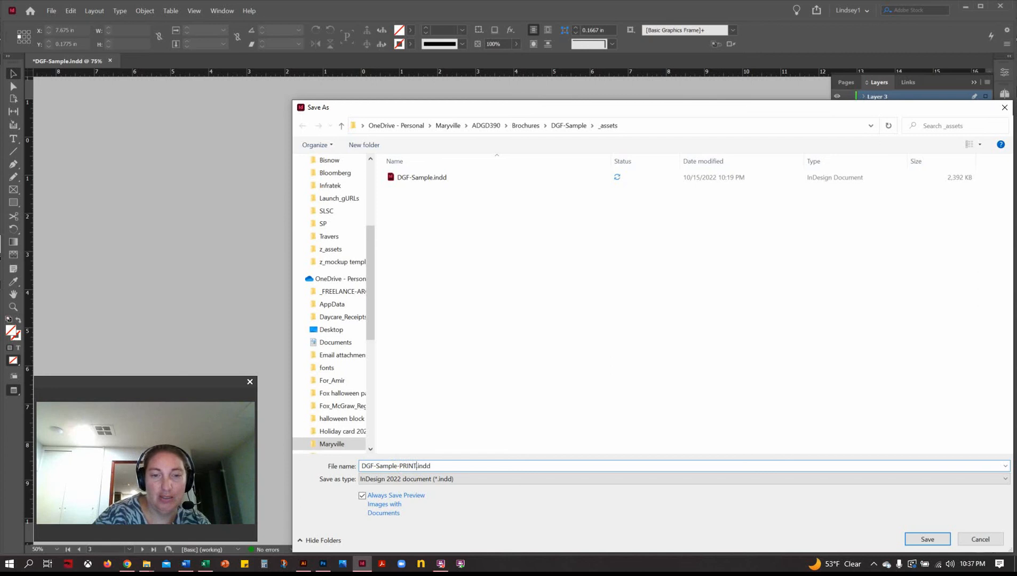
click(927, 540)
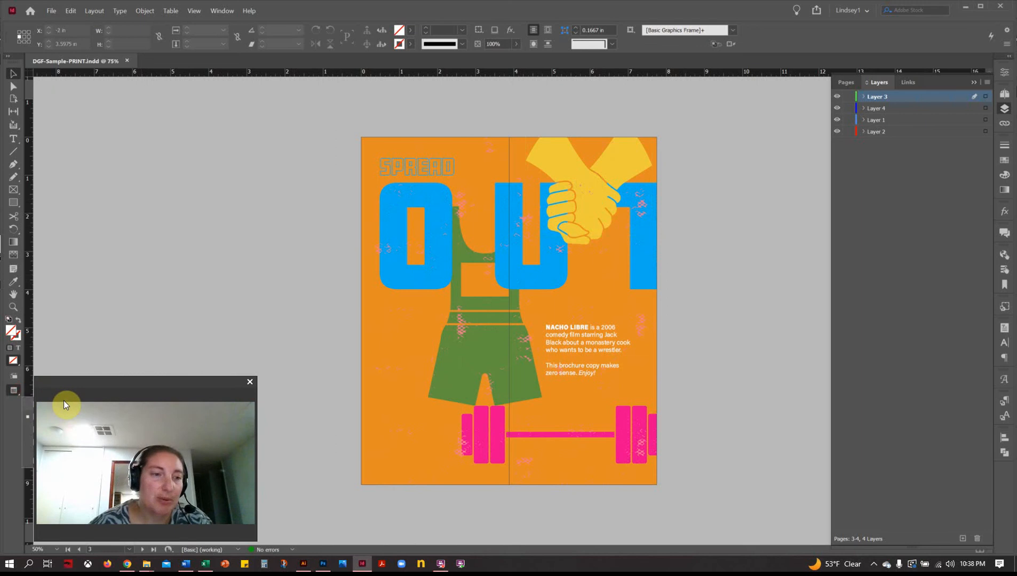
- Combine the covers and first spread into one four-page spread ordered 1st Spread Right, back cover, front cover, 1st Spread Left
key(w)
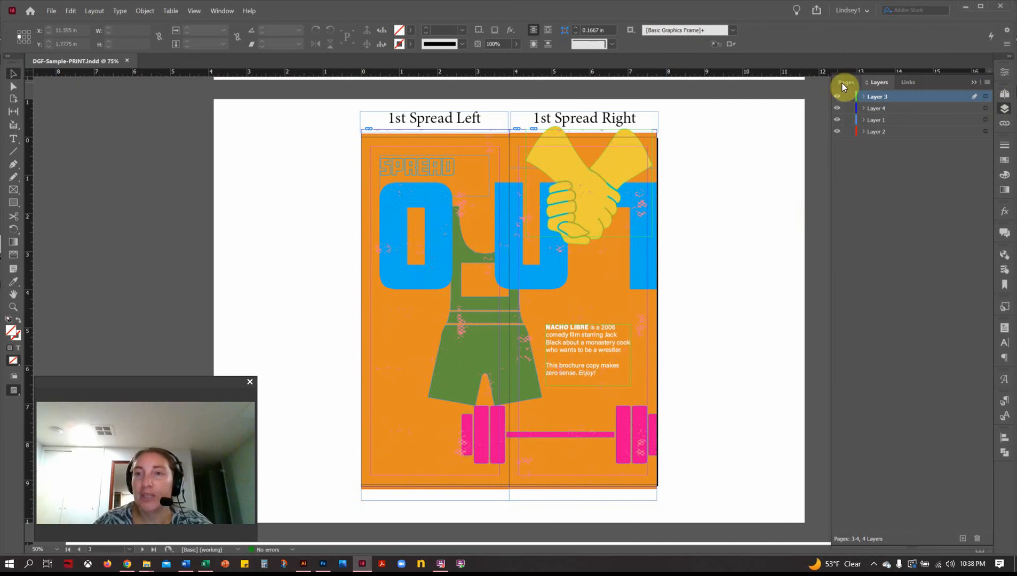
click(1005, 96)
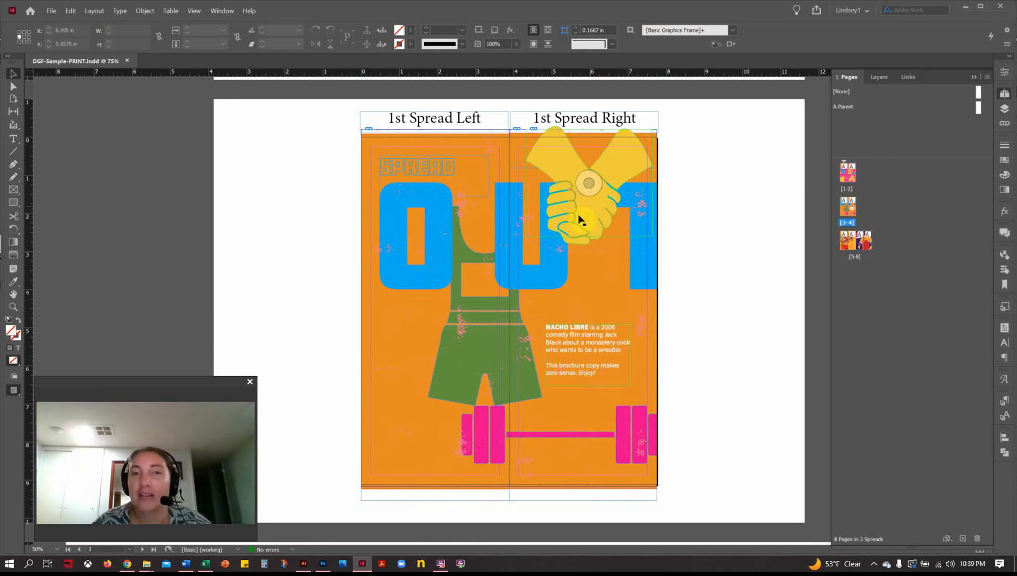
click(434, 308)
double_click(848, 174)
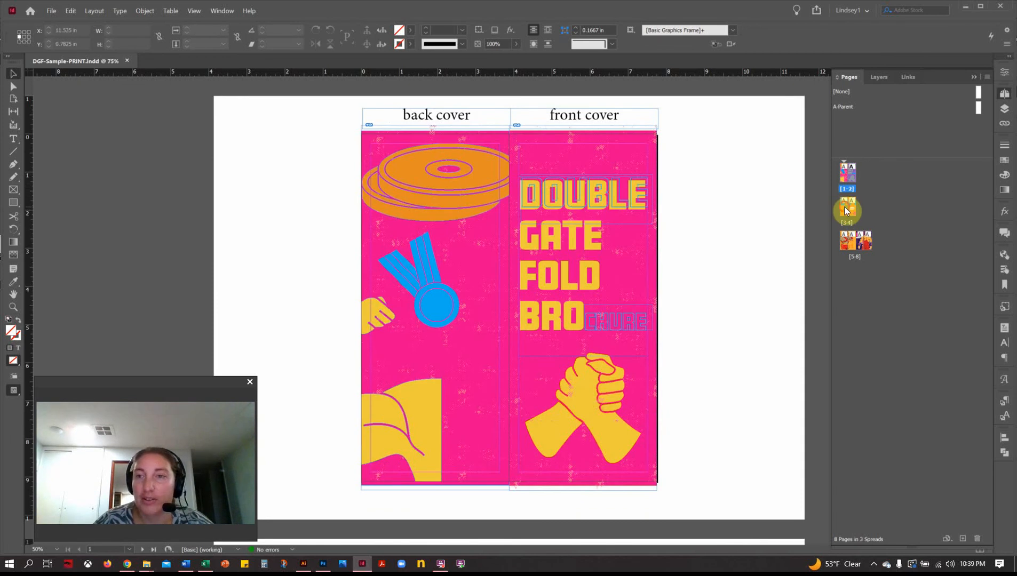
mouse_move(843, 206)
mouse_down()
mouse_move(856, 178)
mouse_move(844, 209)
mouse_move(841, 186)
mouse_up()
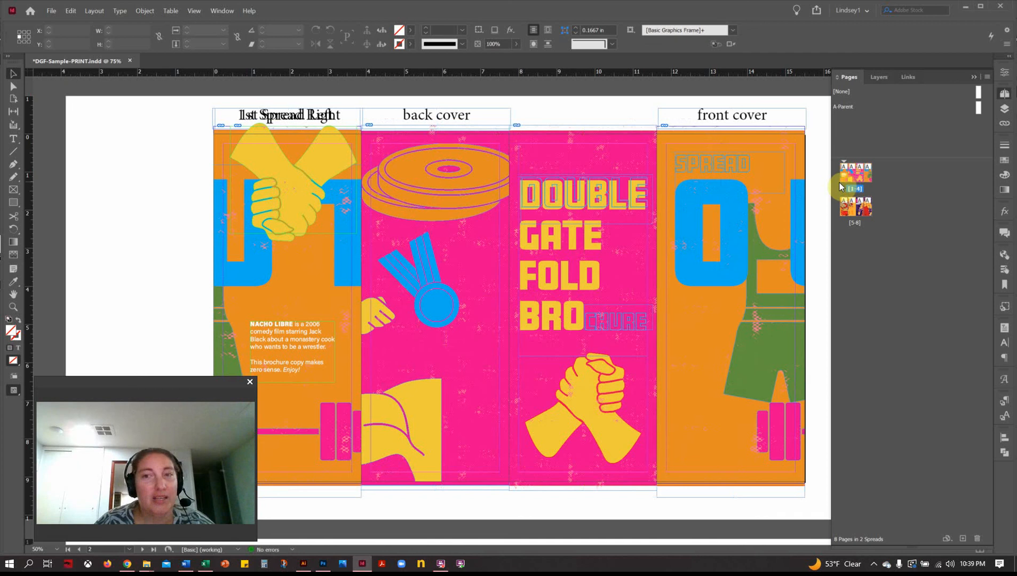
- Reposition the front cover, 1st Spread Left and 1st Spread Right labels above their matching panels in the four-page spread
click(327, 120)
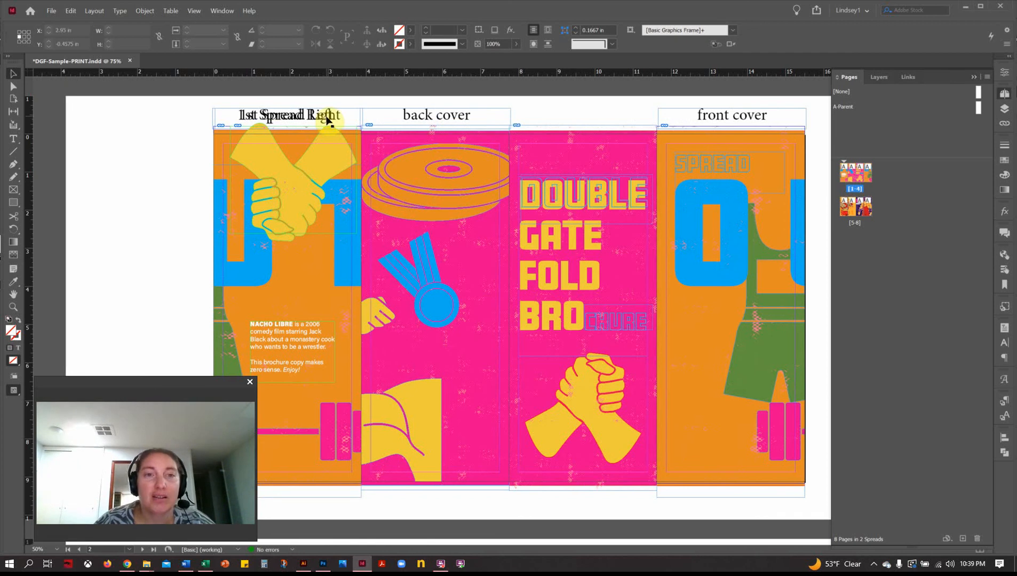
click(795, 121)
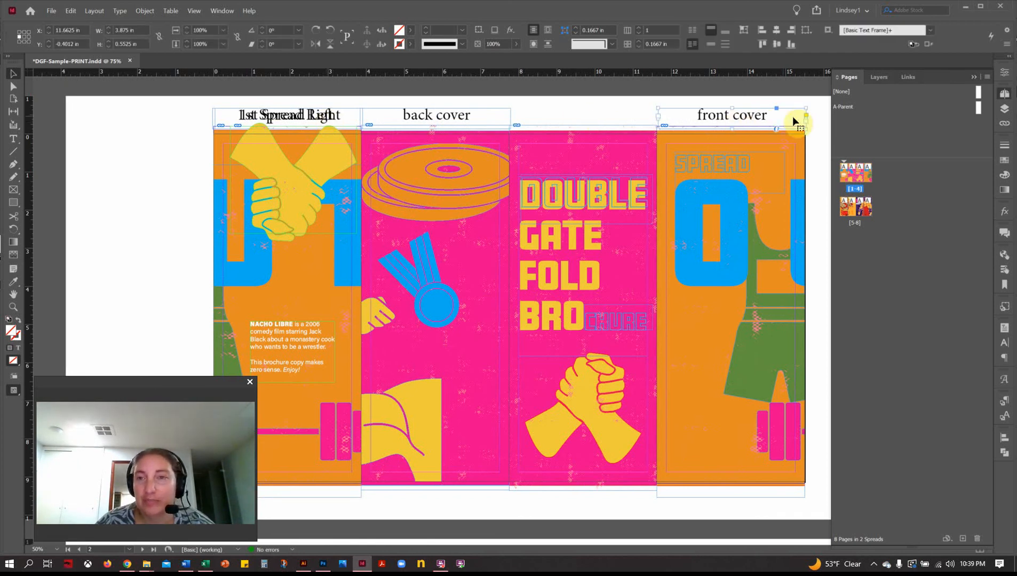
drag(798, 120, 613, 115)
click(337, 116)
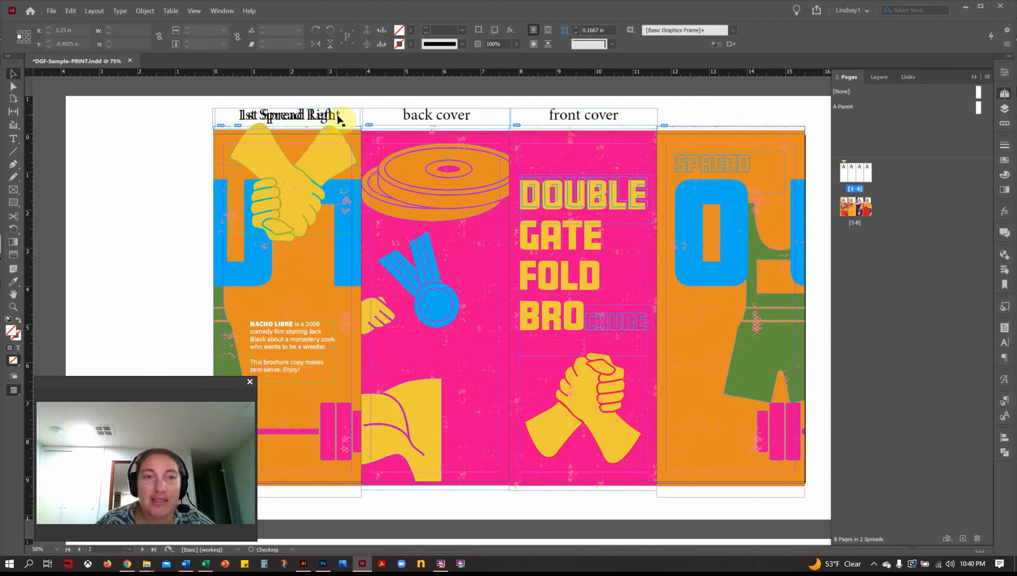
drag(337, 117, 249, 116)
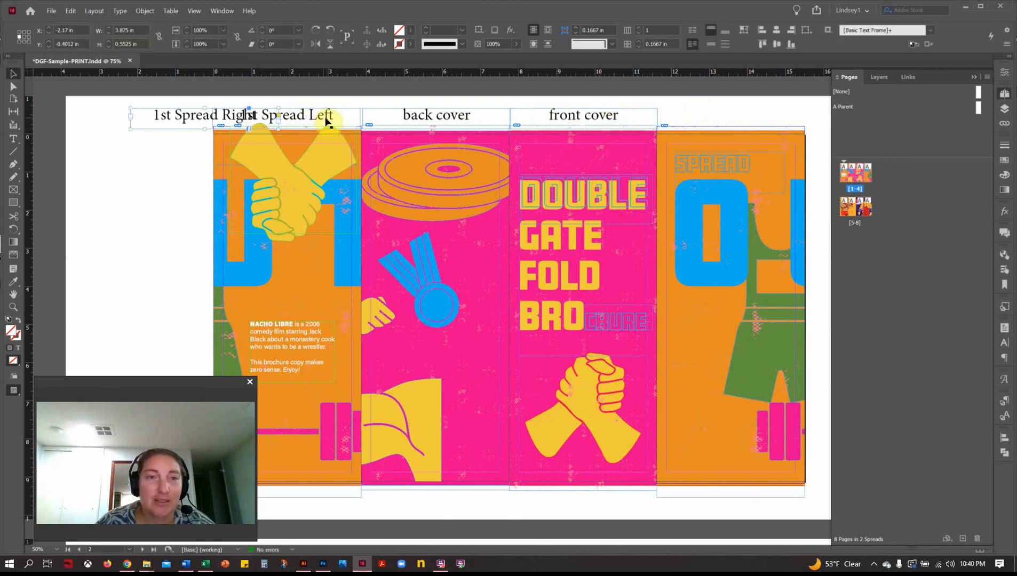
drag(326, 121, 767, 116)
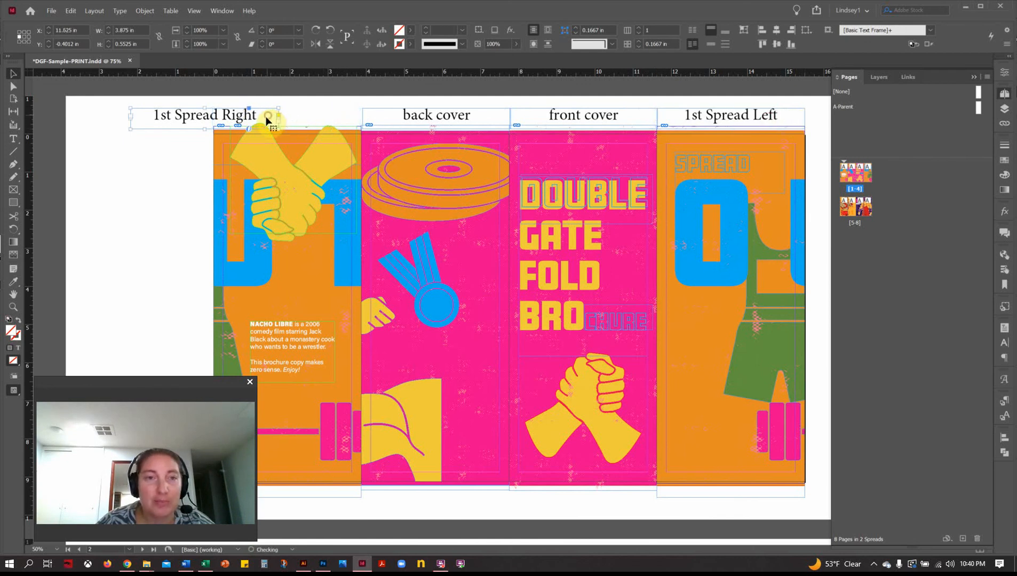
drag(248, 116, 333, 114)
click(170, 168)
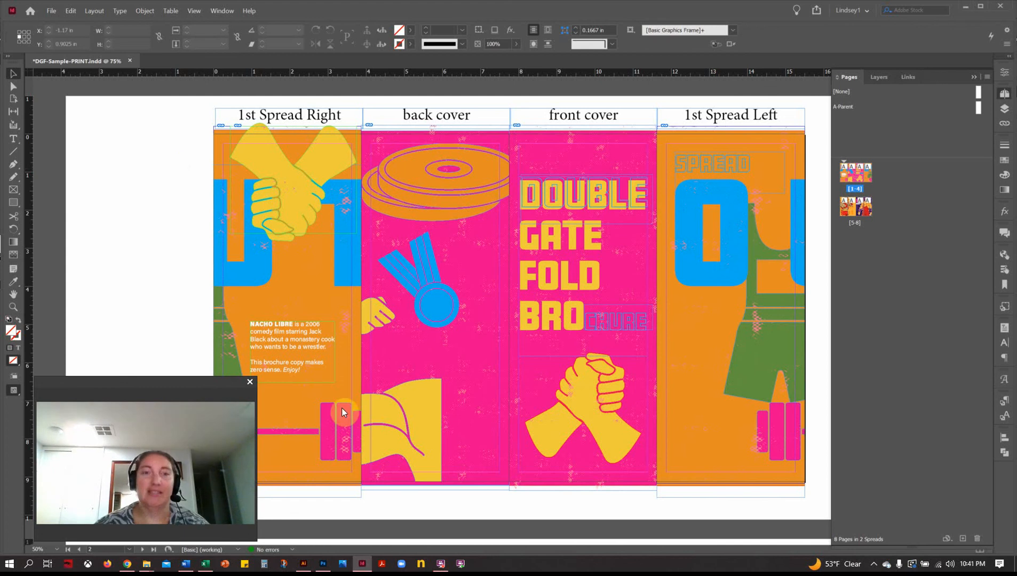
- Preview the four-page spread and examine the upper edge where the 1st Spread Right panel meets the back cover
click(17, 393)
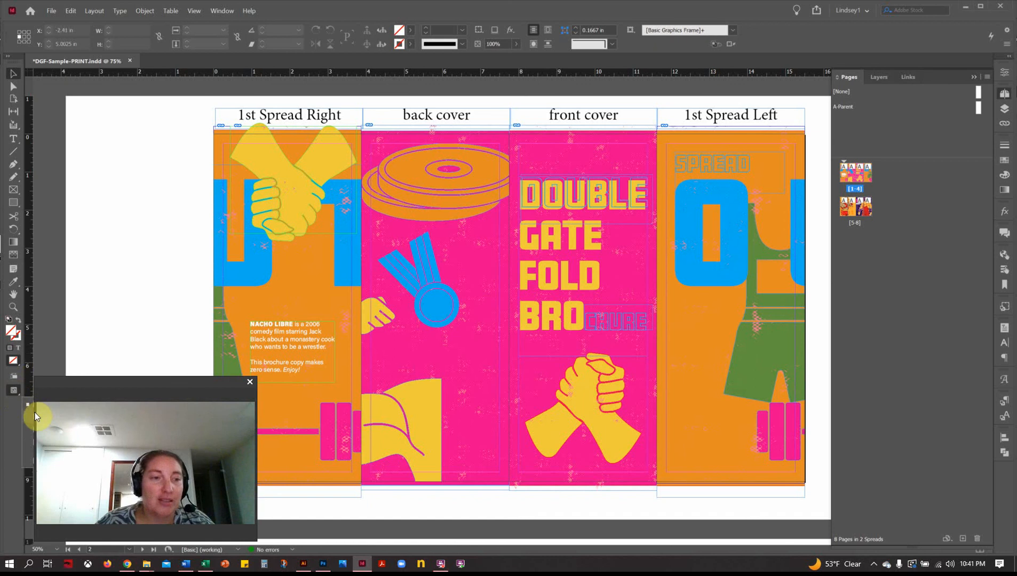
click(35, 413)
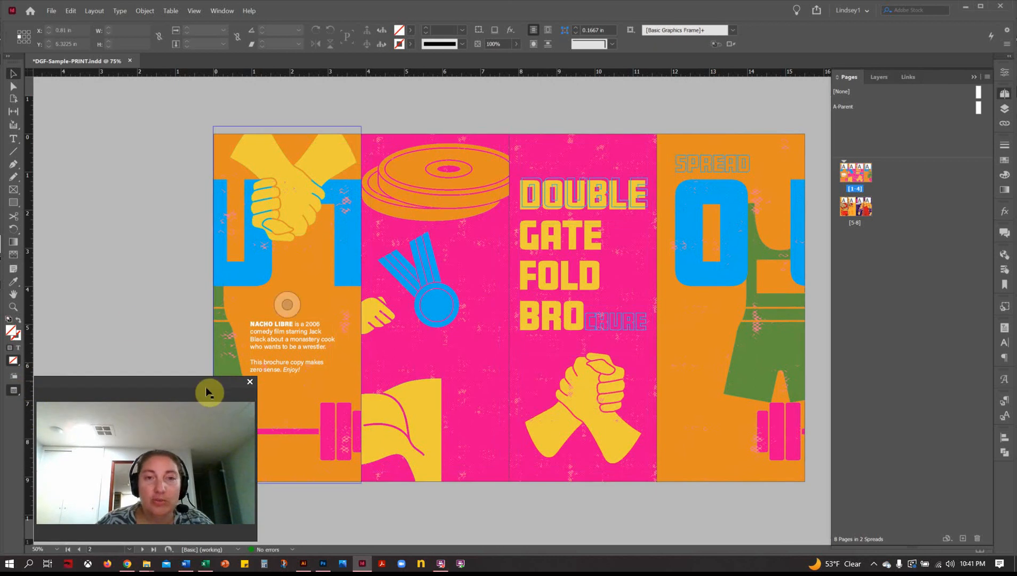
click(13, 308)
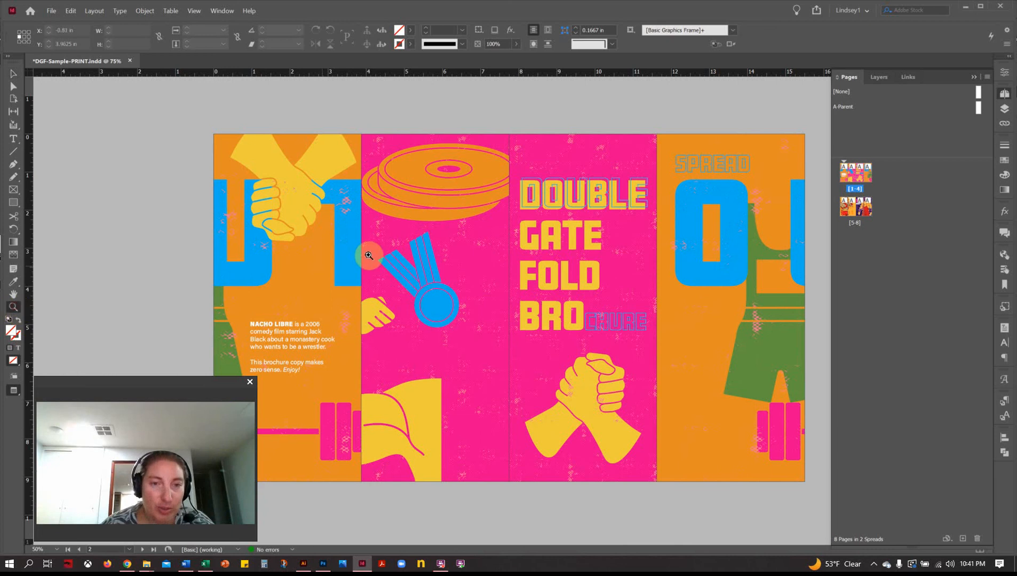
drag(320, 124, 439, 214)
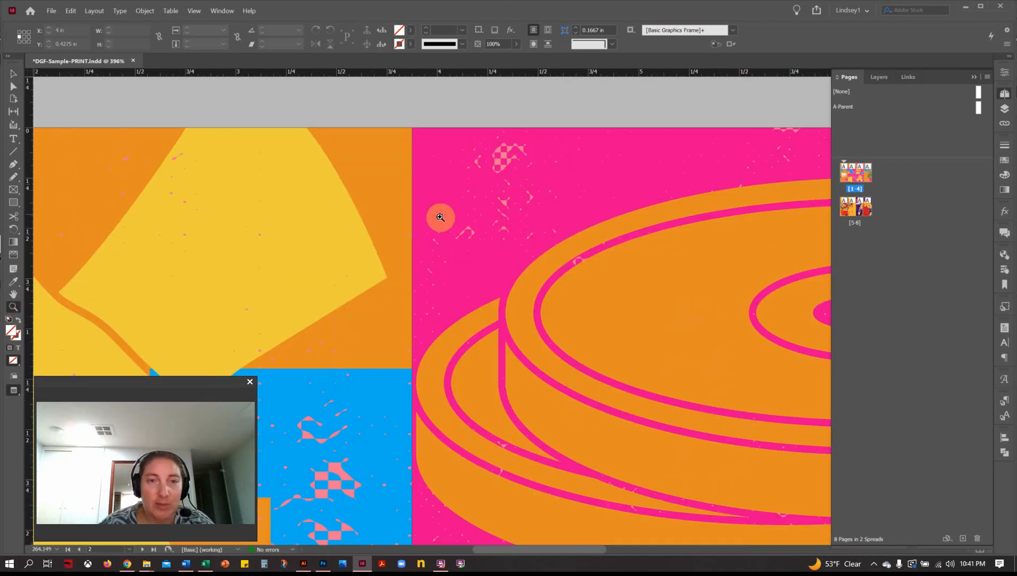
- Examine the panel boundaries across the four-page cover spread, from the 1st Spread Right panel to the 1st Spread Left panel
click(14, 74)
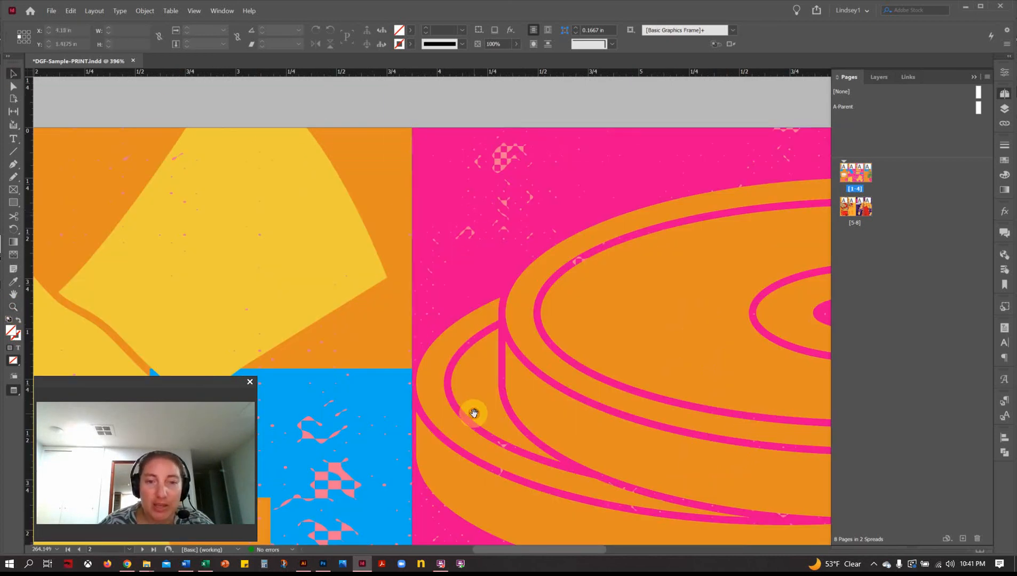
scroll(472, 411, down, 8)
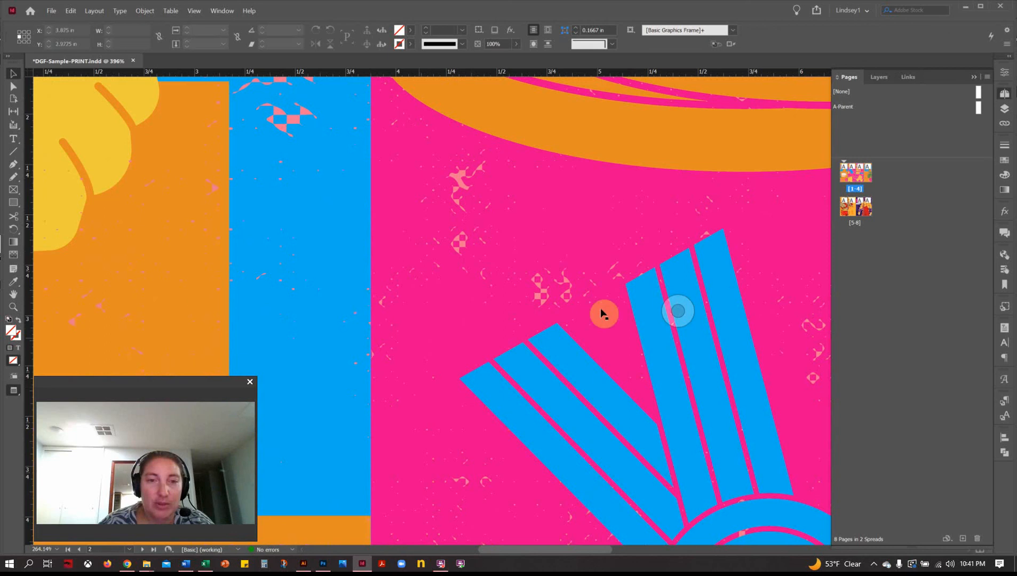
drag(604, 312, 181, 284)
drag(517, 296, 307, 306)
drag(649, 284, 174, 319)
drag(504, 320, 274, 321)
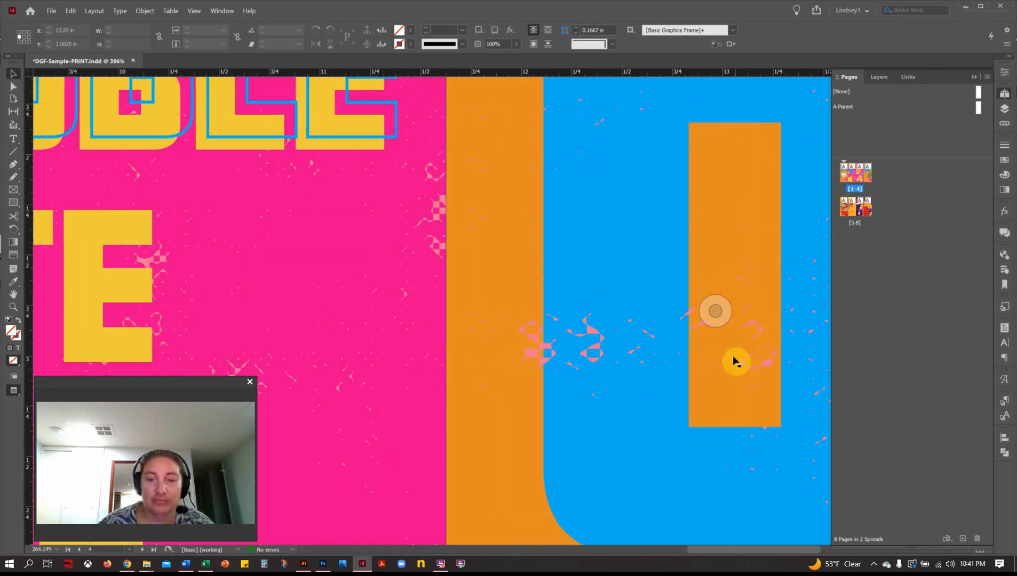
key(ctrl+0)
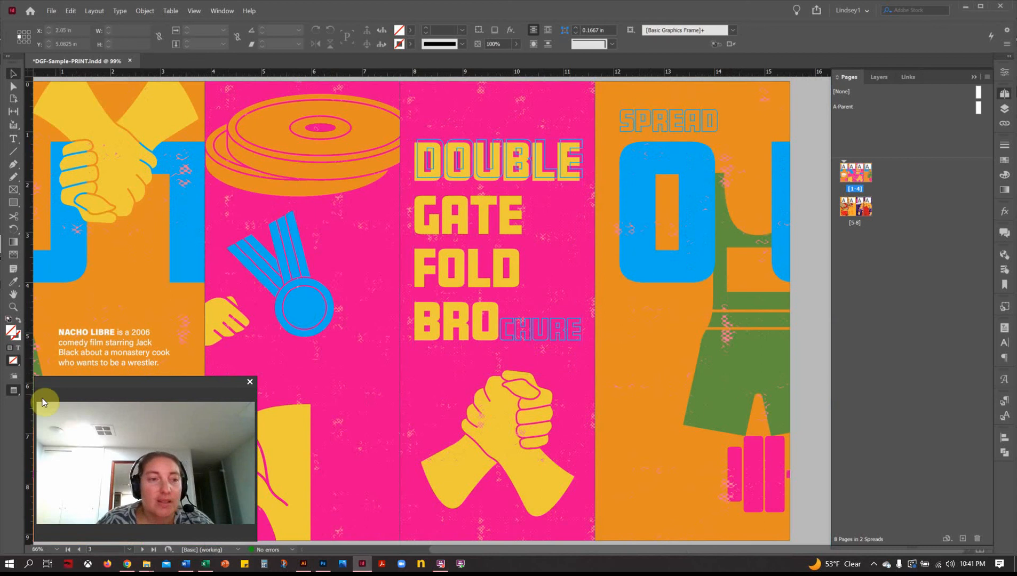
- Return the document from preview to the normal view and bring the whole four-page cover spread into sight
click(16, 391)
click(48, 405)
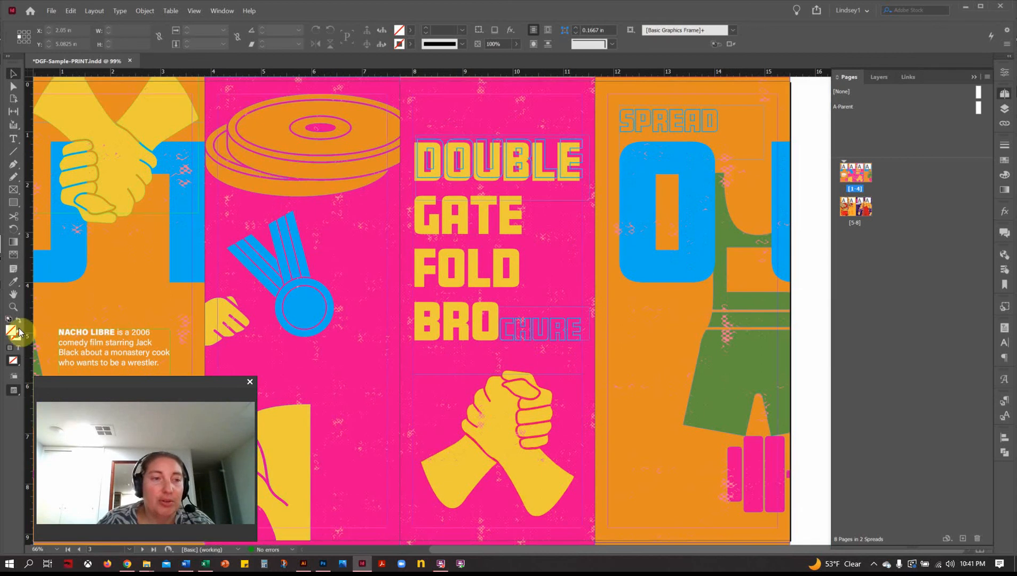
click(14, 391)
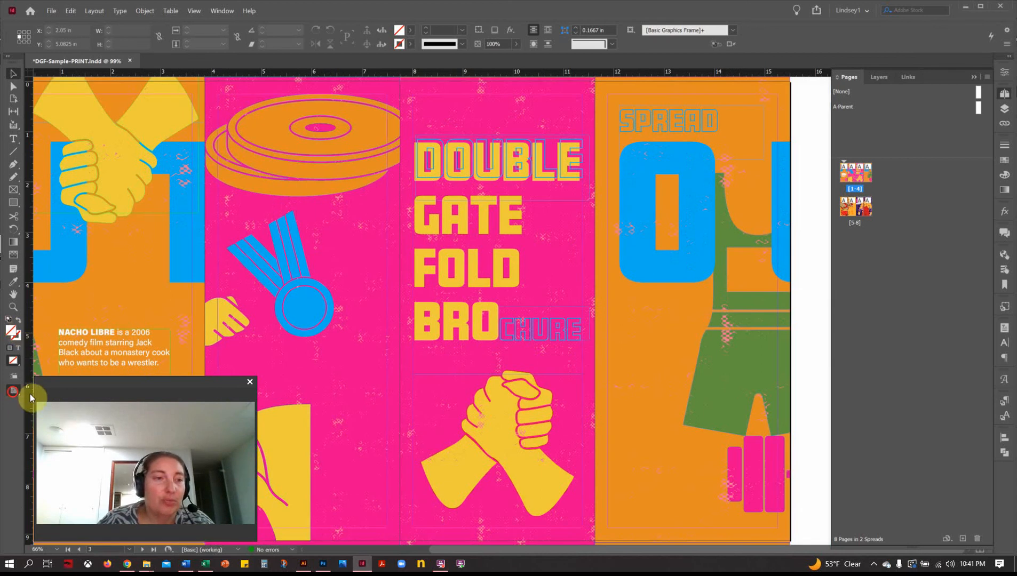
click(59, 407)
click(13, 306)
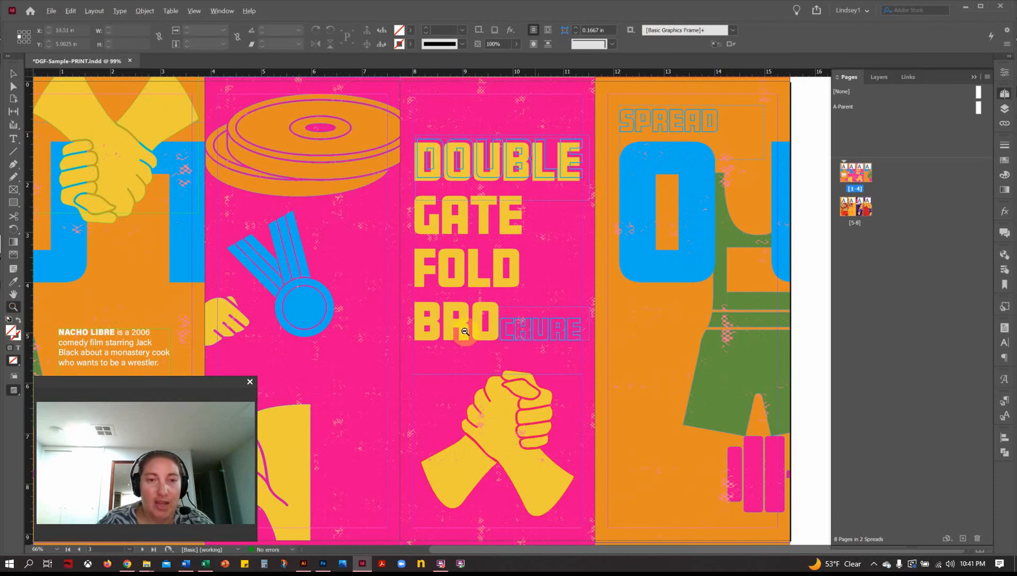
alt+click(464, 330)
alt+click(502, 334)
click(13, 74)
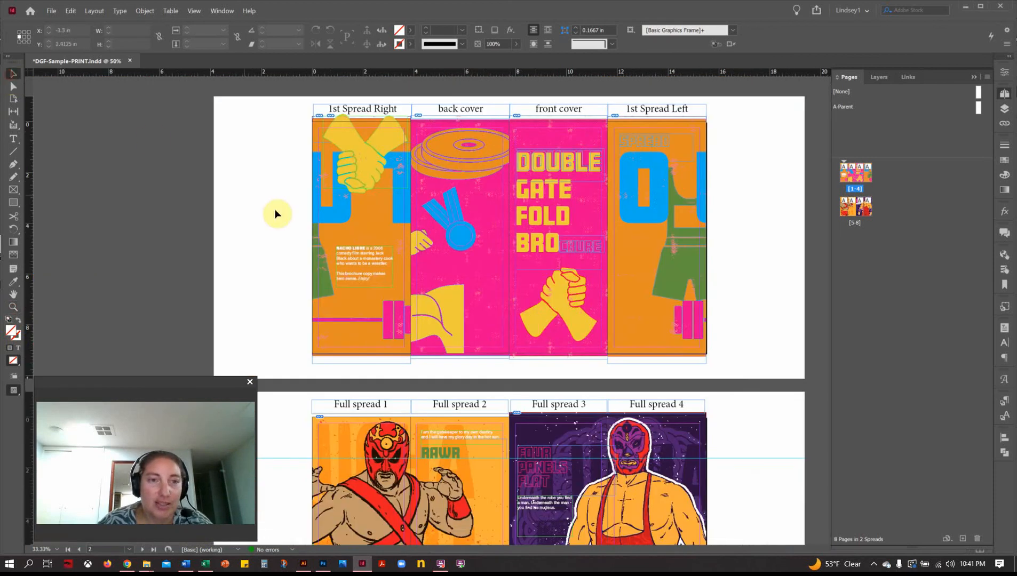
click(401, 221)
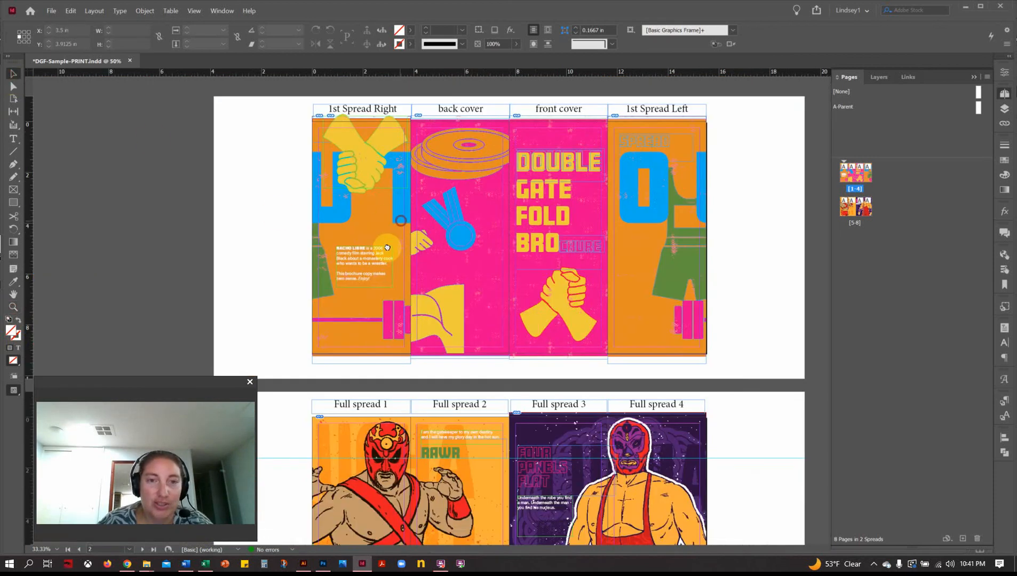
- Set the document bleed to 0.125 in on all four sides
click(53, 11)
click(84, 275)
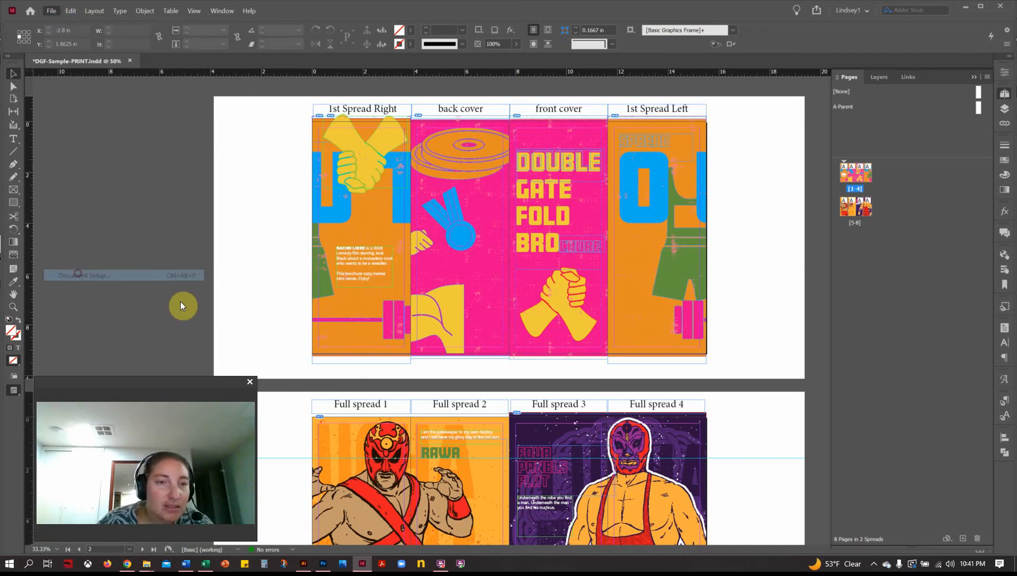
click(425, 331)
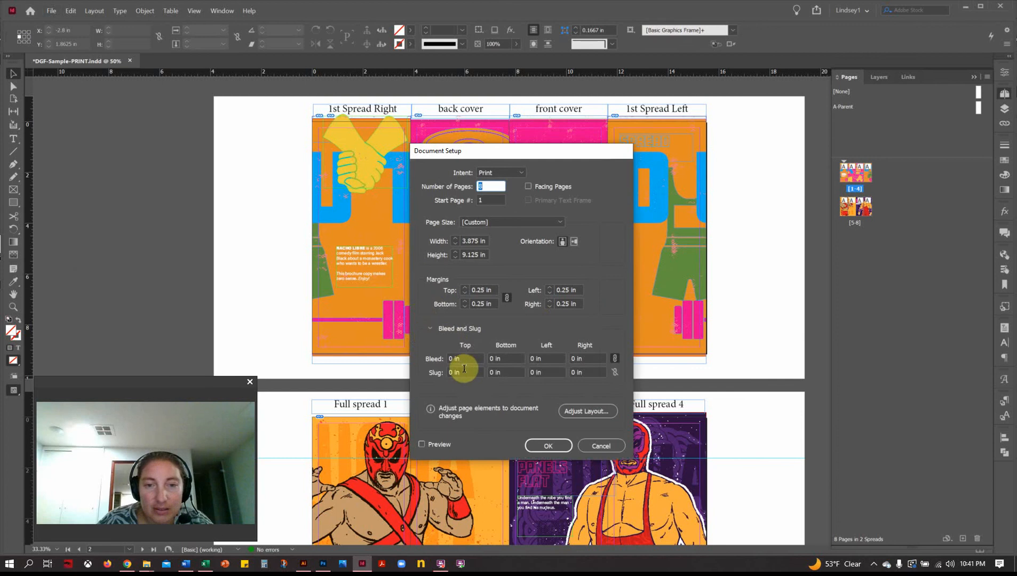
click(459, 358)
text(.)
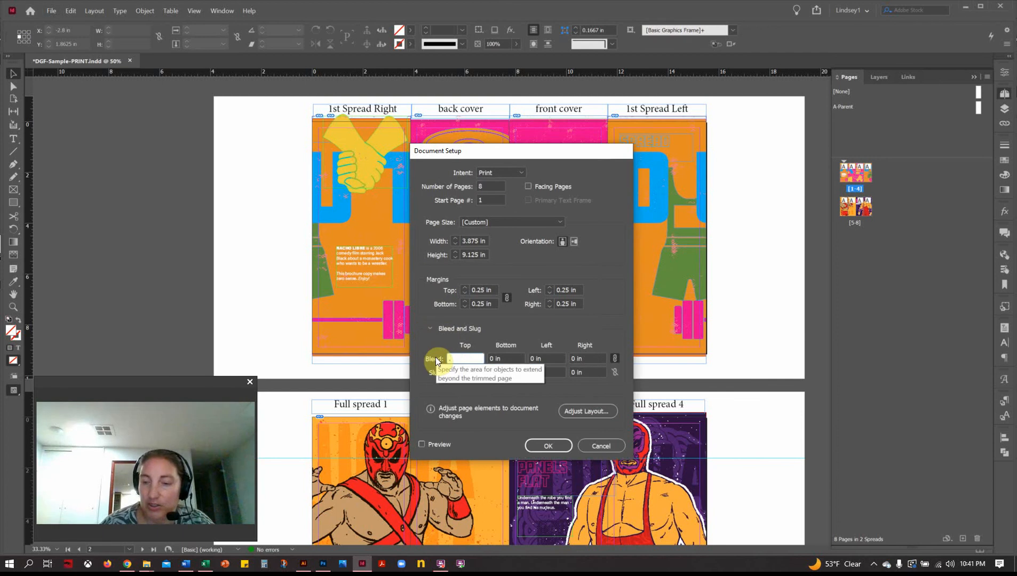
text(125)
key(Tab)
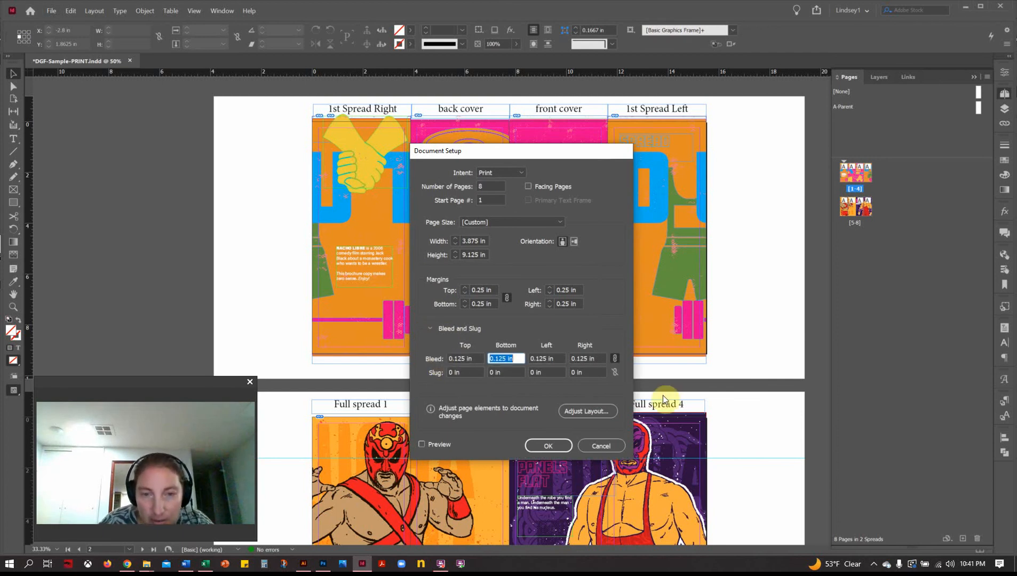
click(548, 445)
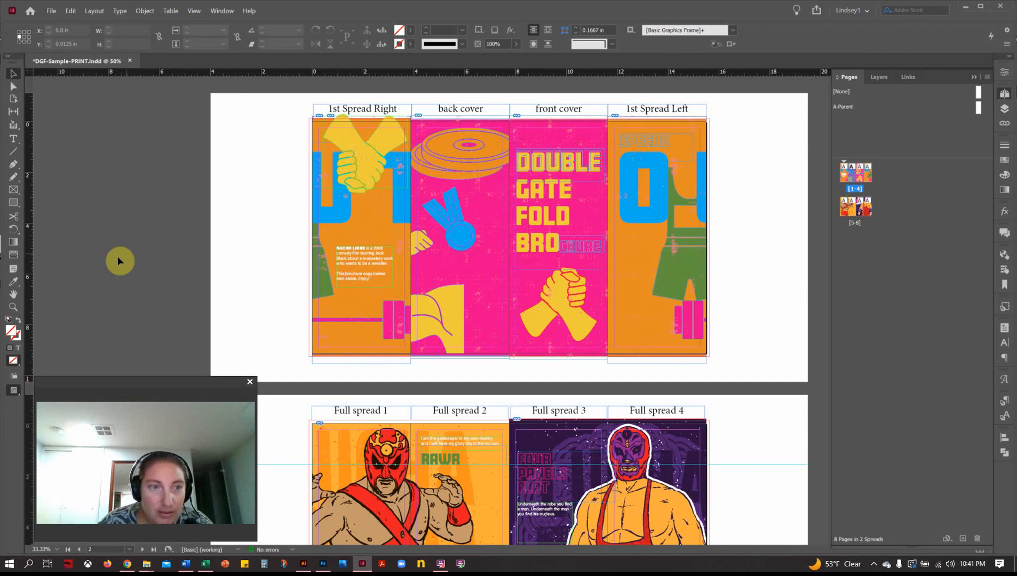
- Lock Layer 3, Layer 4 and Layer 1, and make Layer 2 the active layer
click(17, 307)
drag(299, 112, 379, 170)
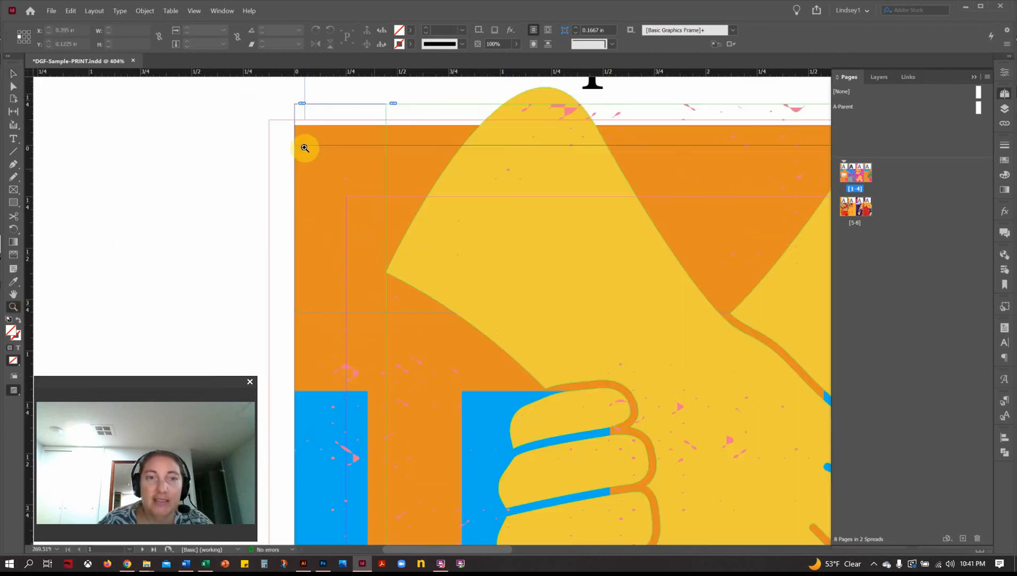
click(14, 79)
click(1004, 108)
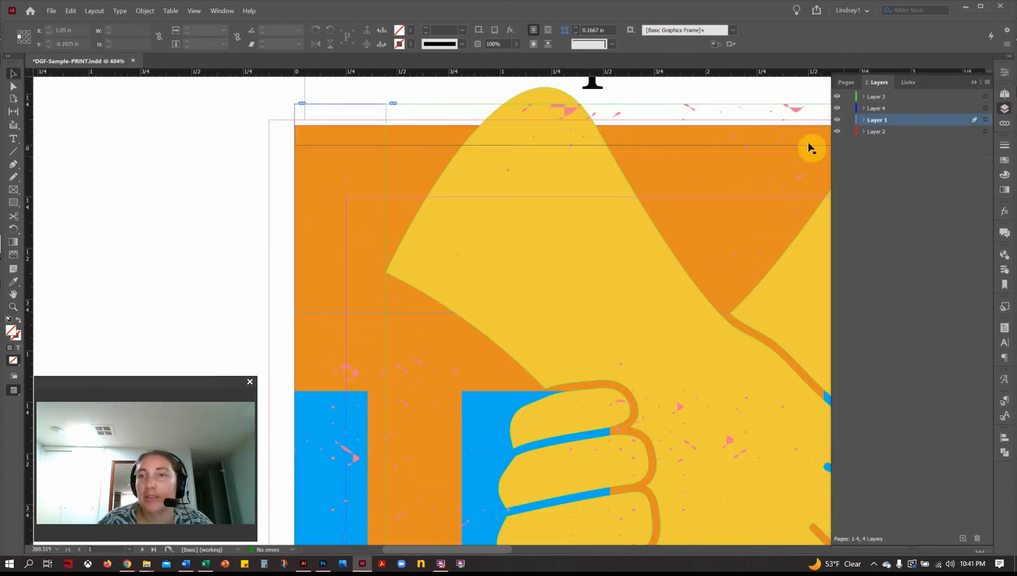
click(848, 97)
click(848, 108)
click(849, 120)
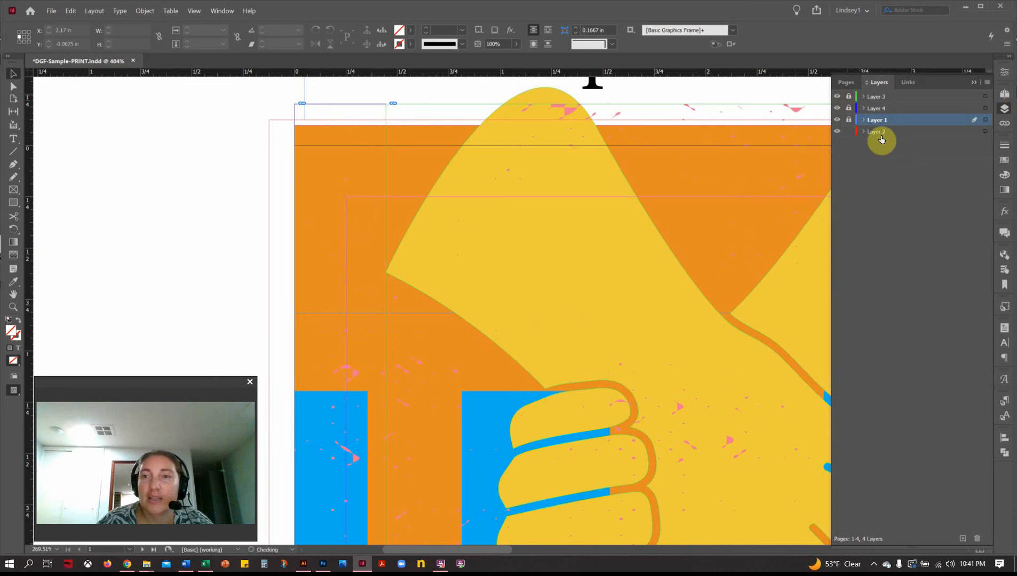
click(882, 132)
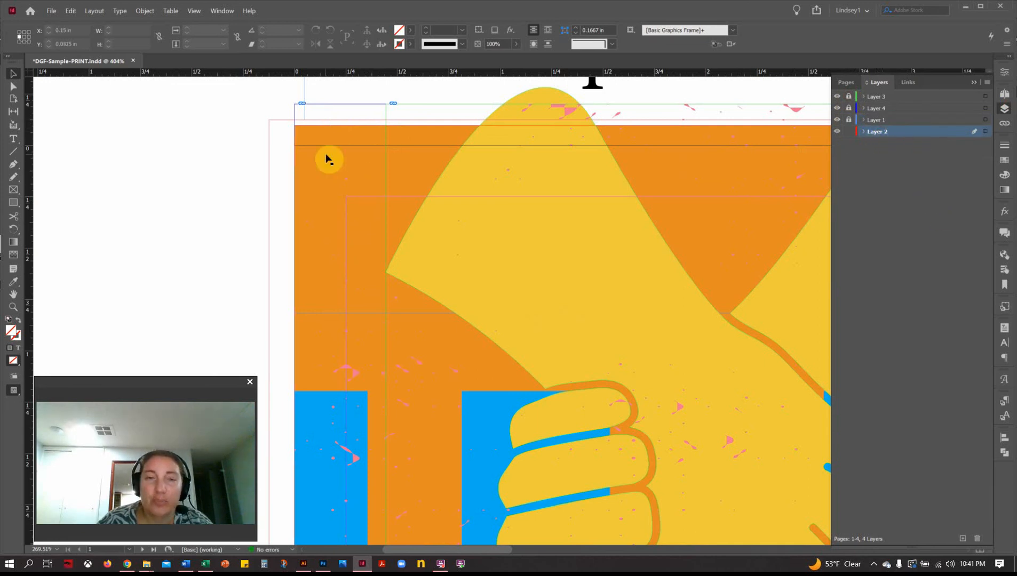
- Extend the orange background of the 1st Spread Right panel to its upper-left bleed corner
click(298, 128)
drag(294, 126, 268, 120)
click(202, 146)
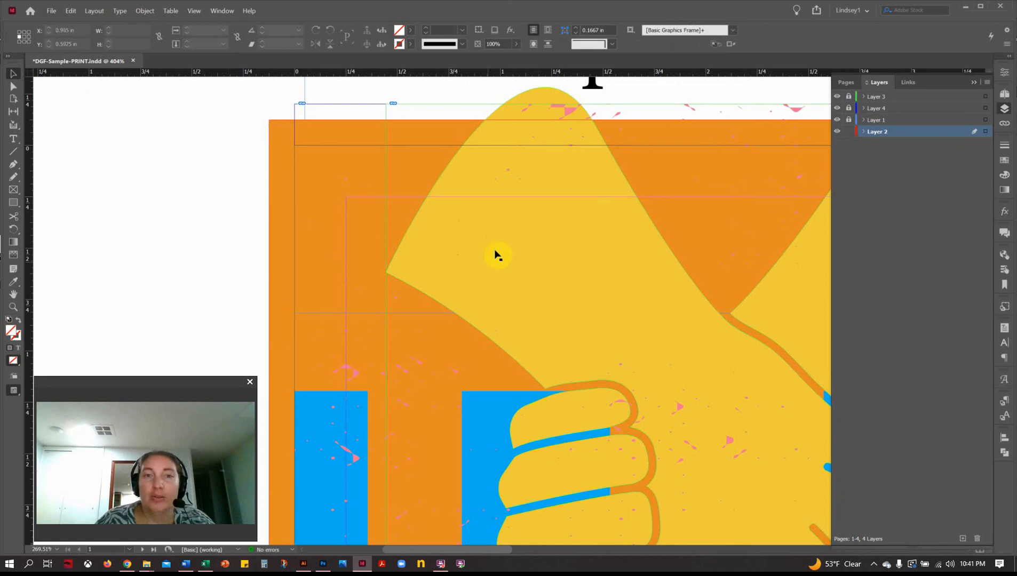
- Extend the orange background of the 1st Spread Left panel to its upper-right bleed corner, making it 4 in wide
drag(730, 227, 179, 241)
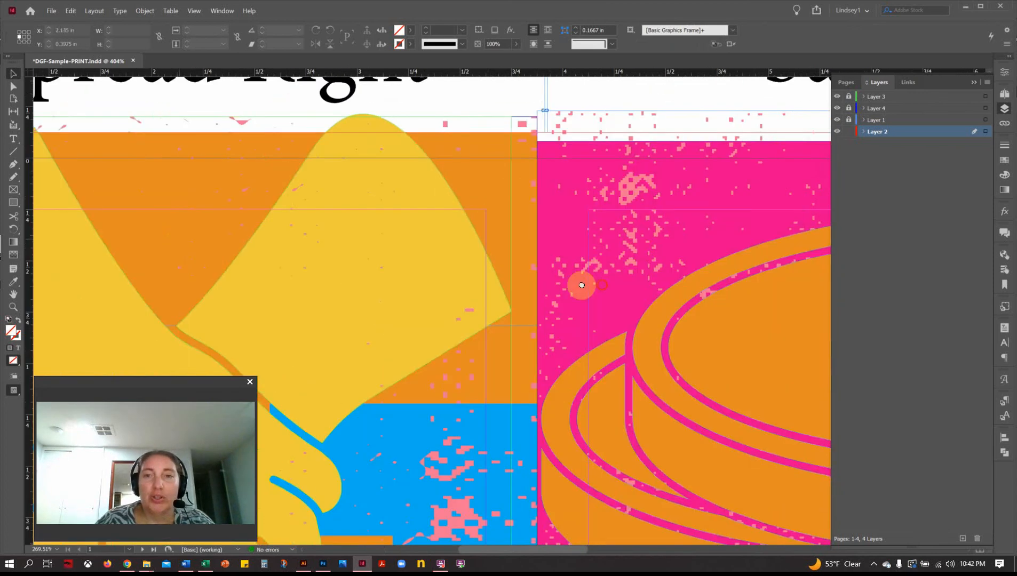
drag(581, 282, 346, 254)
drag(520, 245, 421, 364)
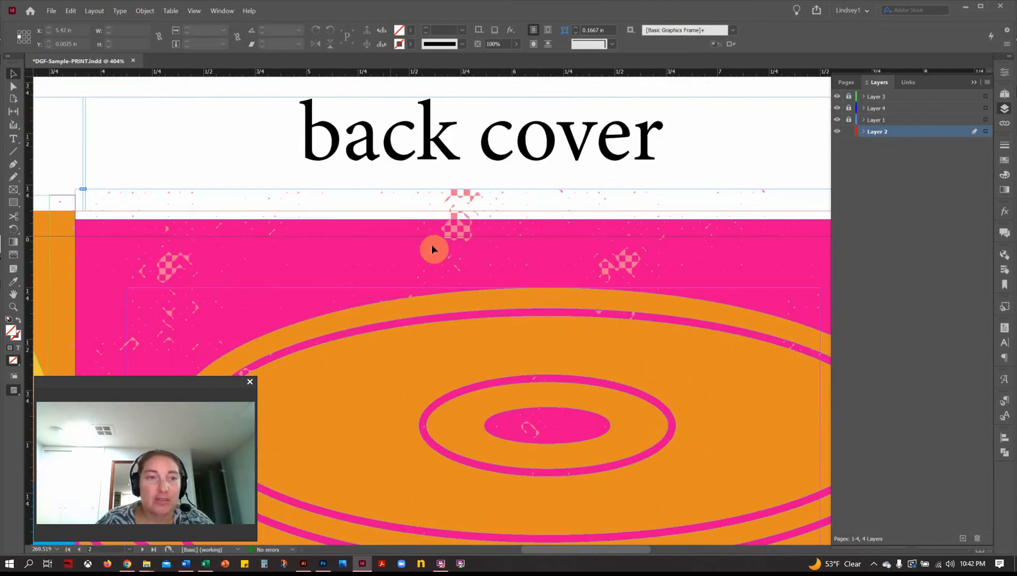
drag(615, 290, 323, 334)
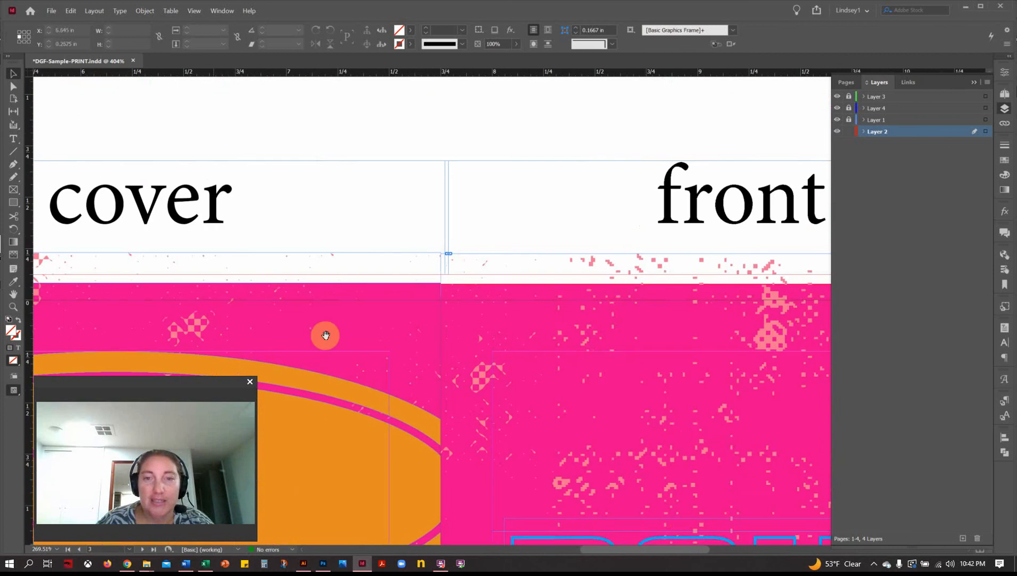
drag(499, 330, 181, 335)
drag(593, 350, 243, 297)
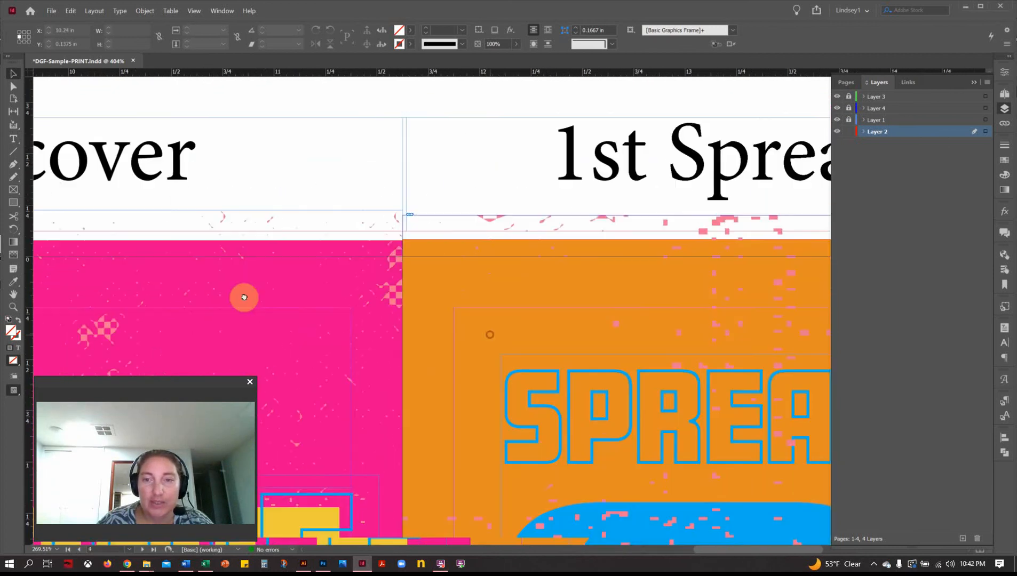
drag(672, 297, 304, 336)
drag(622, 338, 279, 311)
click(324, 289)
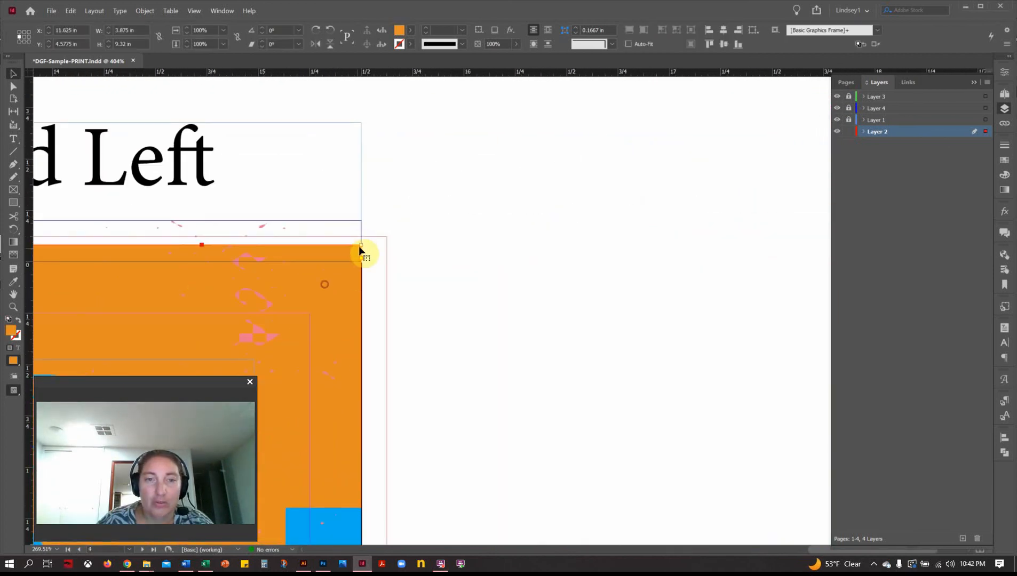
drag(361, 244, 388, 237)
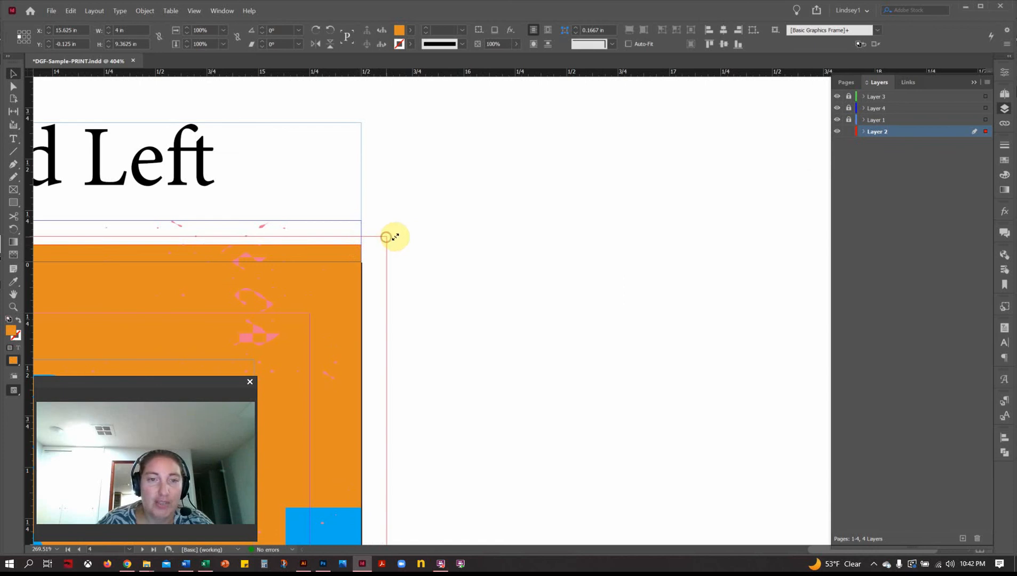
- Extend the front cover's pink background up to the top bleed line at Y -0.125 in
click(13, 307)
alt+click(197, 306)
alt+click(313, 335)
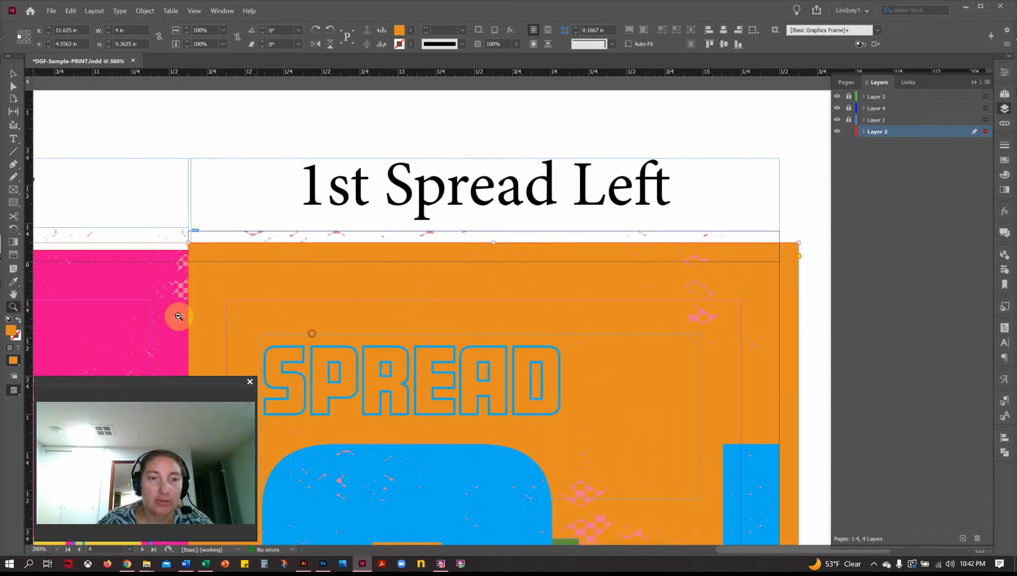
alt+click(223, 318)
alt+click(259, 319)
alt+click(374, 317)
alt+click(472, 371)
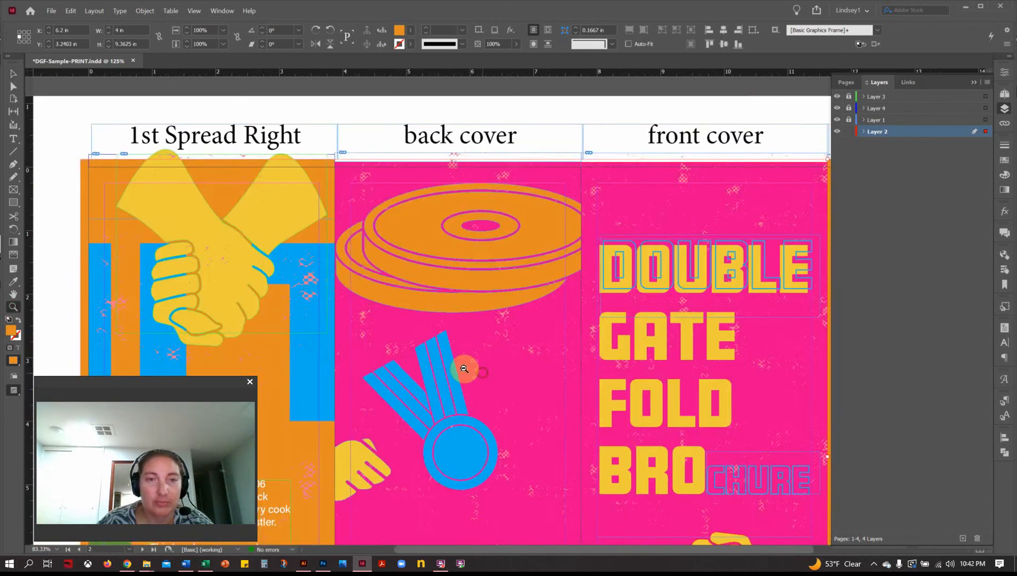
click(13, 74)
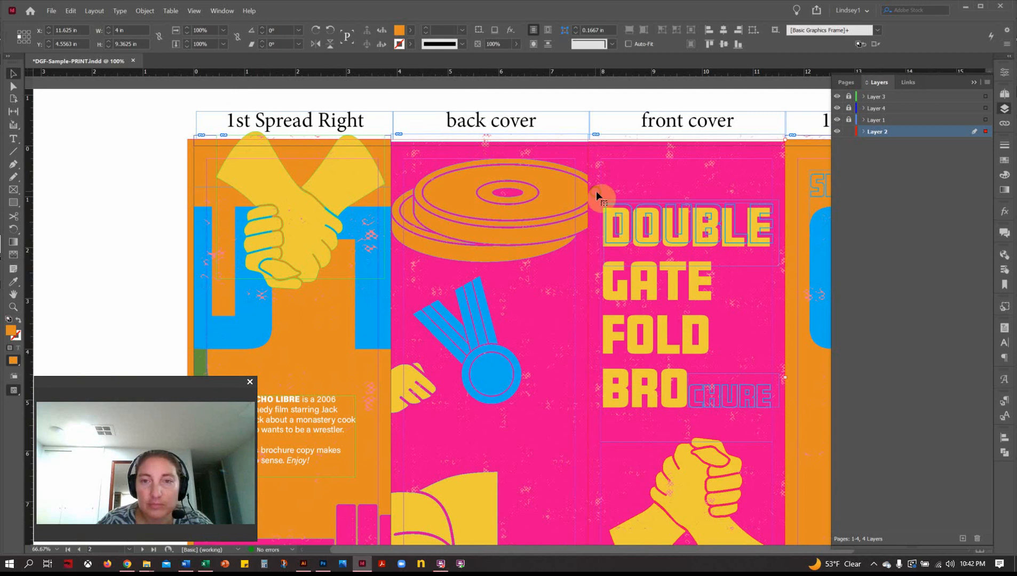
click(672, 152)
drag(683, 141, 685, 140)
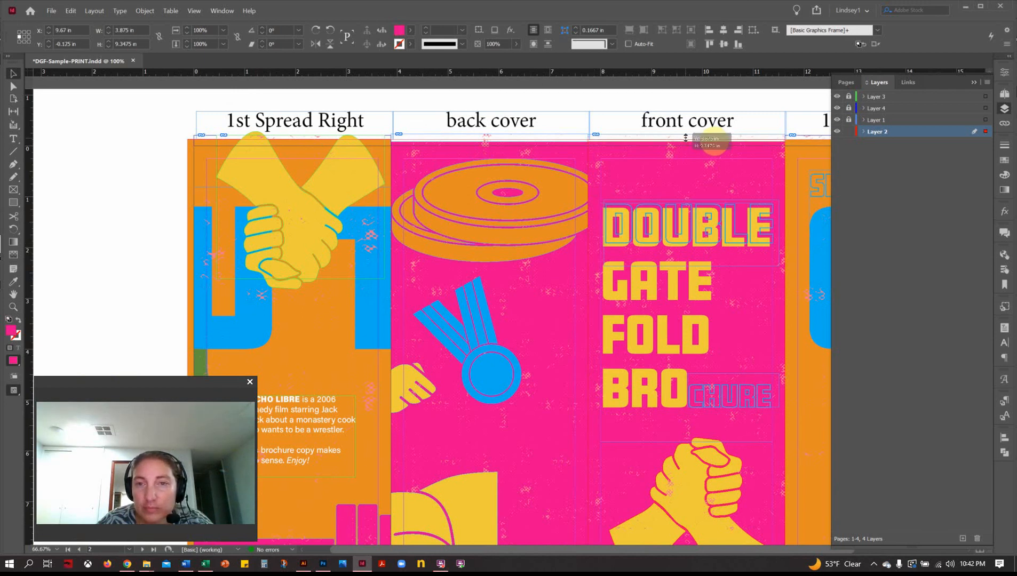
click(504, 142)
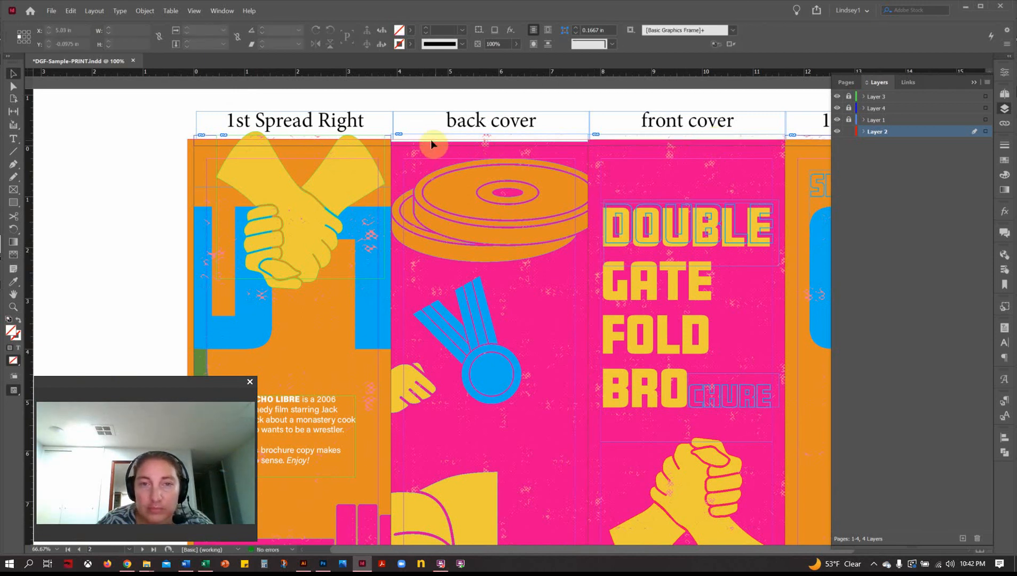
- Stretch the front cover's pink background down past the bottom bleed line to a height of 9.4675 in
scroll(451, 213, down, 5)
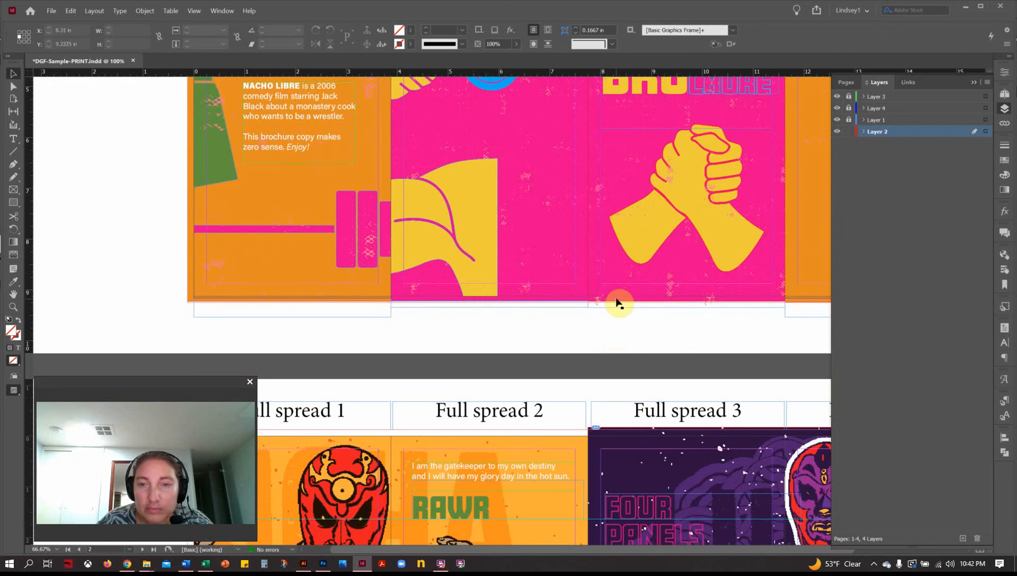
click(685, 304)
drag(686, 302, 702, 308)
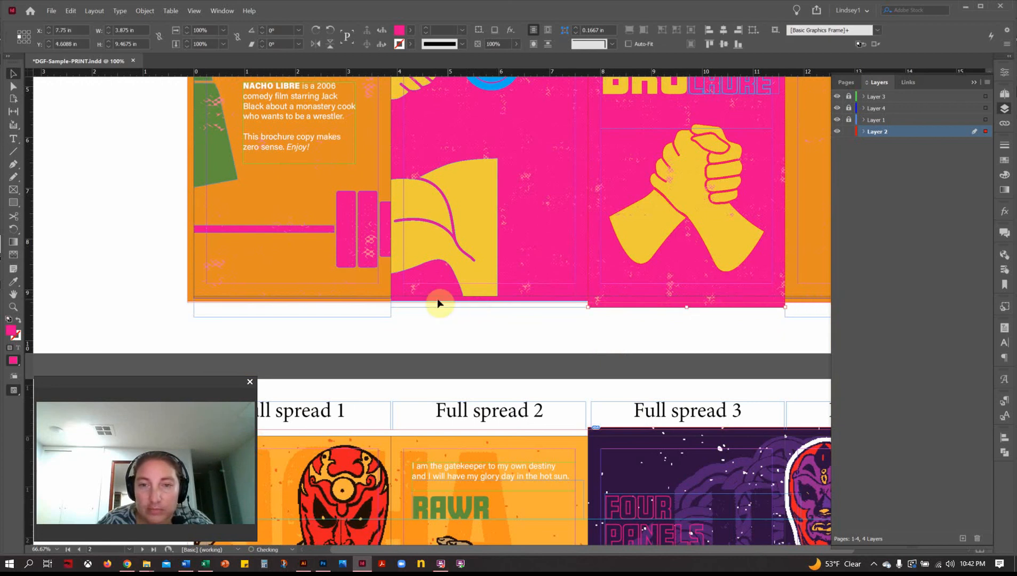
click(529, 303)
- Extend the yellow background across Full spread 1 and 2 to the upper-left bleed corner, making it 7.875 in wide and 9.25 in high
scroll(504, 344, down, 7)
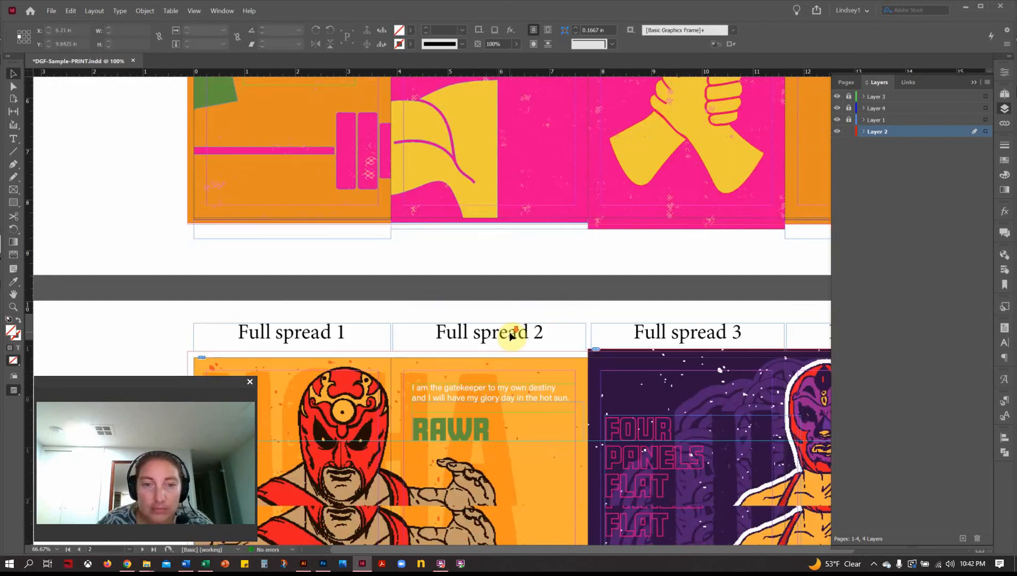
scroll(295, 265, up, 2)
click(211, 198)
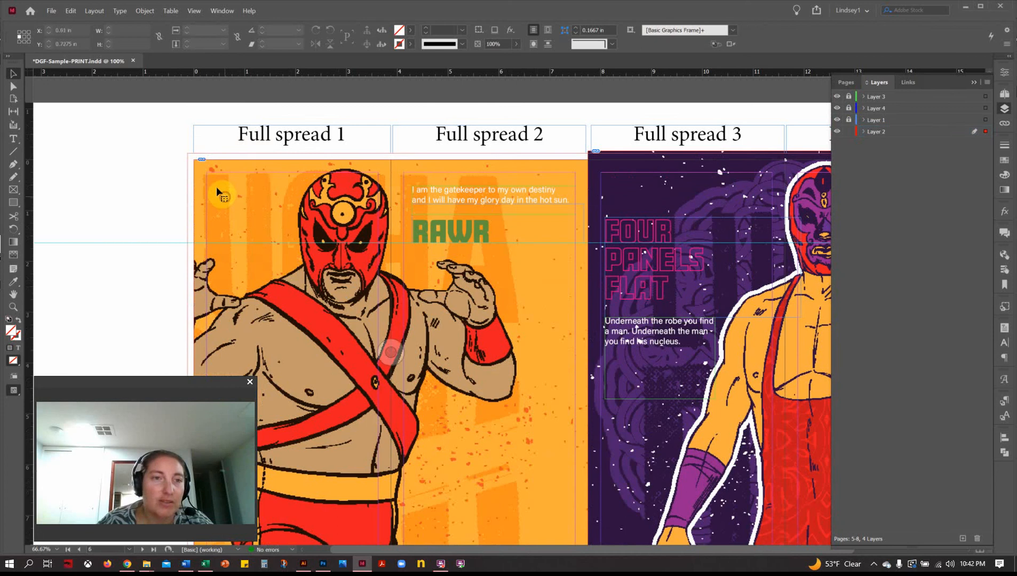
drag(194, 160, 189, 156)
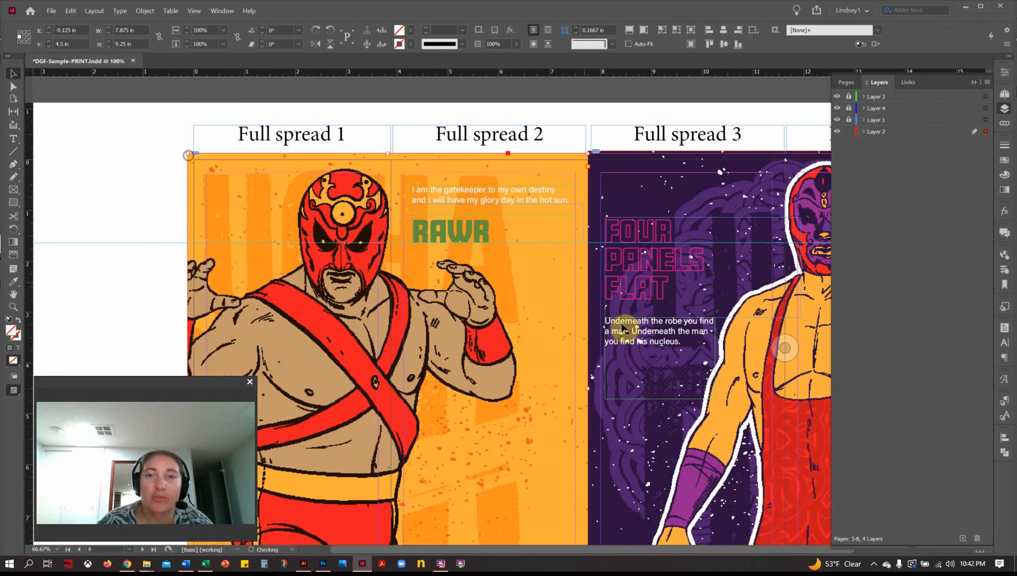
- Extend the yellow background of Full spread 1 and 2 down to the bottom bleed line, making it 9.375 in high
drag(593, 397, 619, 243)
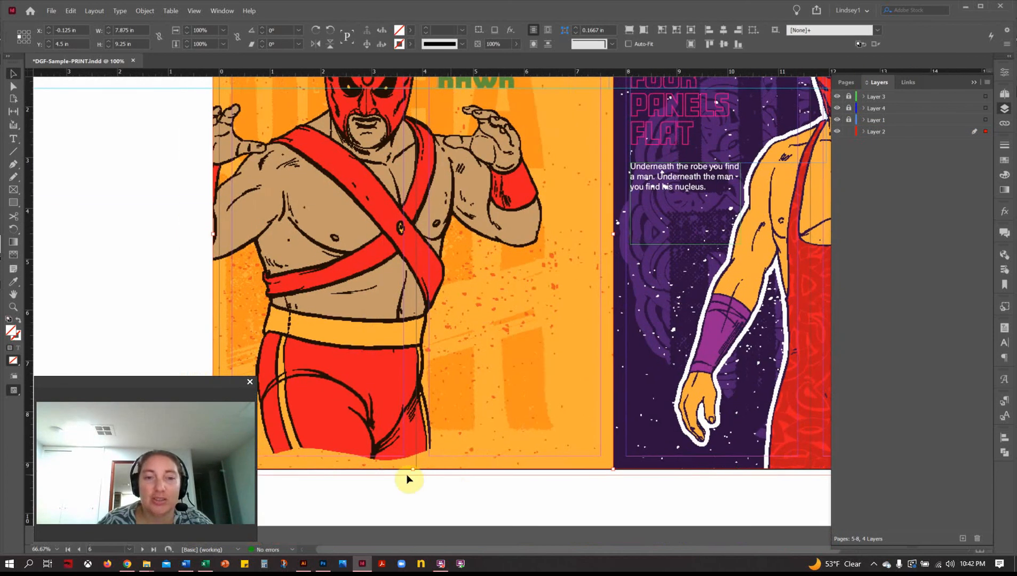
drag(413, 469, 412, 475)
- Extend the purple background of Full spread 3 and 4 to the lower-right bleed corner, making it 7.875 in wide and 9.4175 in high
drag(505, 441, 281, 443)
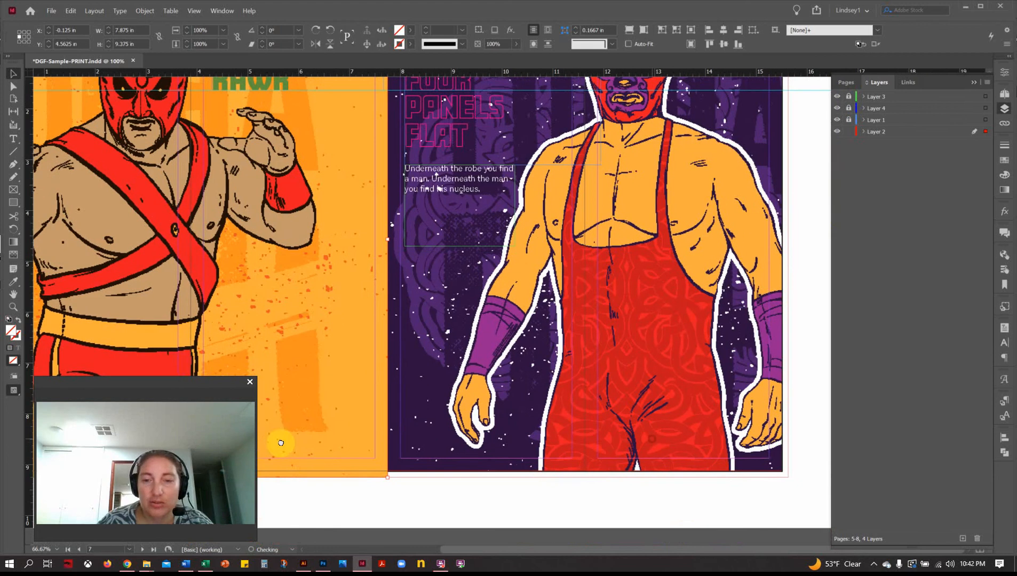
click(776, 468)
drag(782, 472, 790, 478)
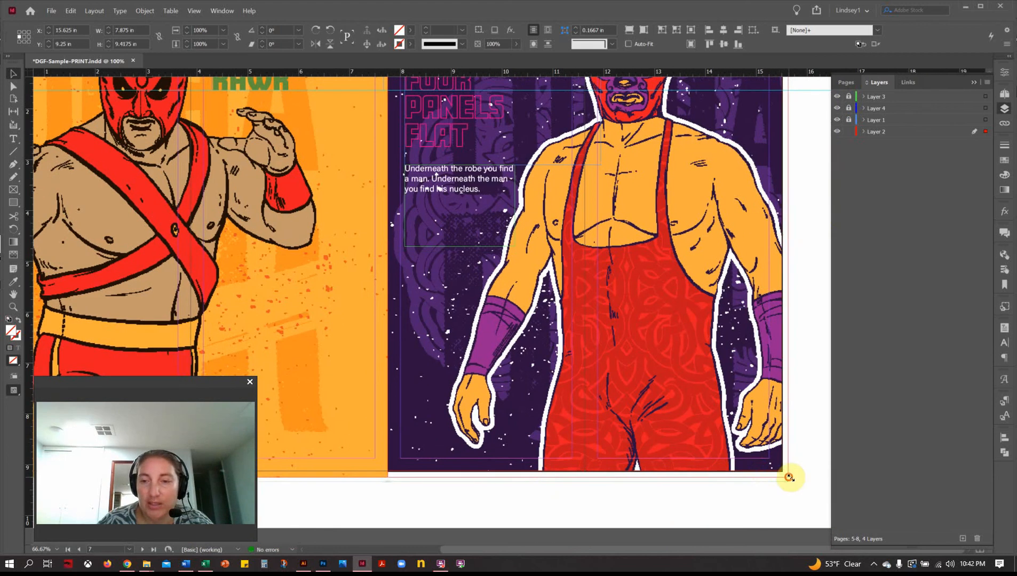
click(808, 478)
- Examine both complete four-panel spreads and their page arrangement in the document
scroll(605, 463, up, 3)
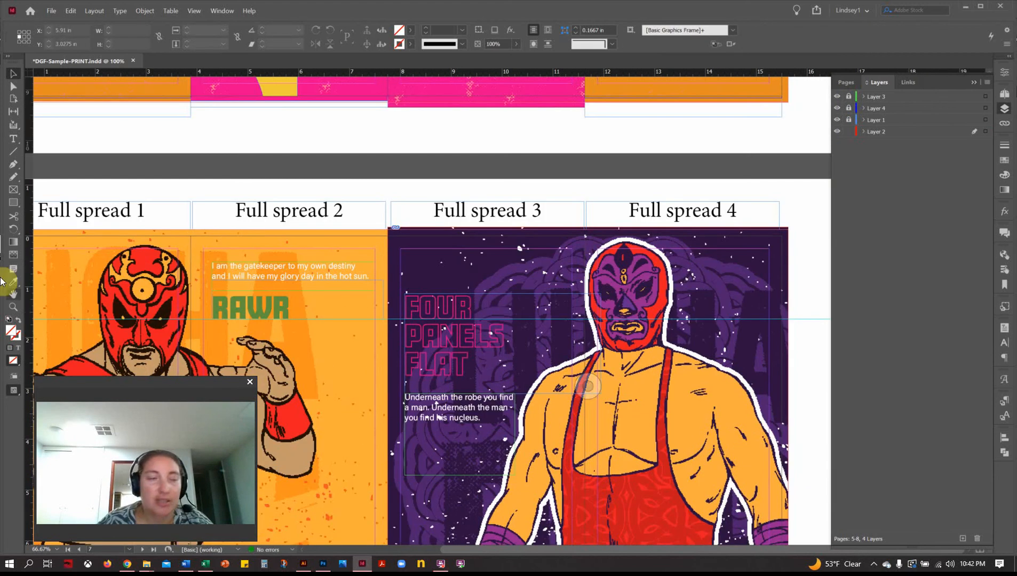
click(14, 307)
alt+click(404, 258)
alt+click(470, 285)
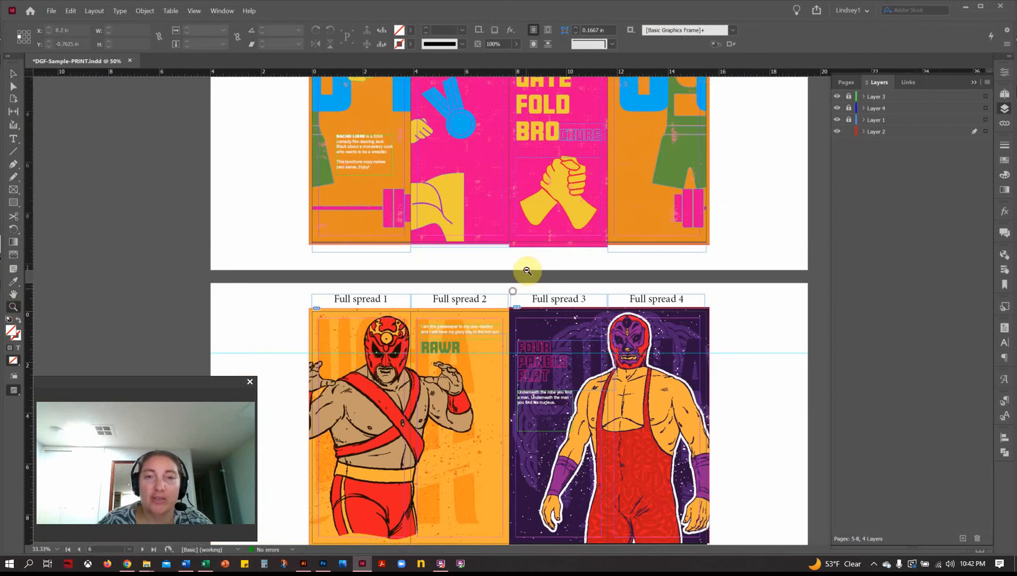
scroll(508, 295, up, 3)
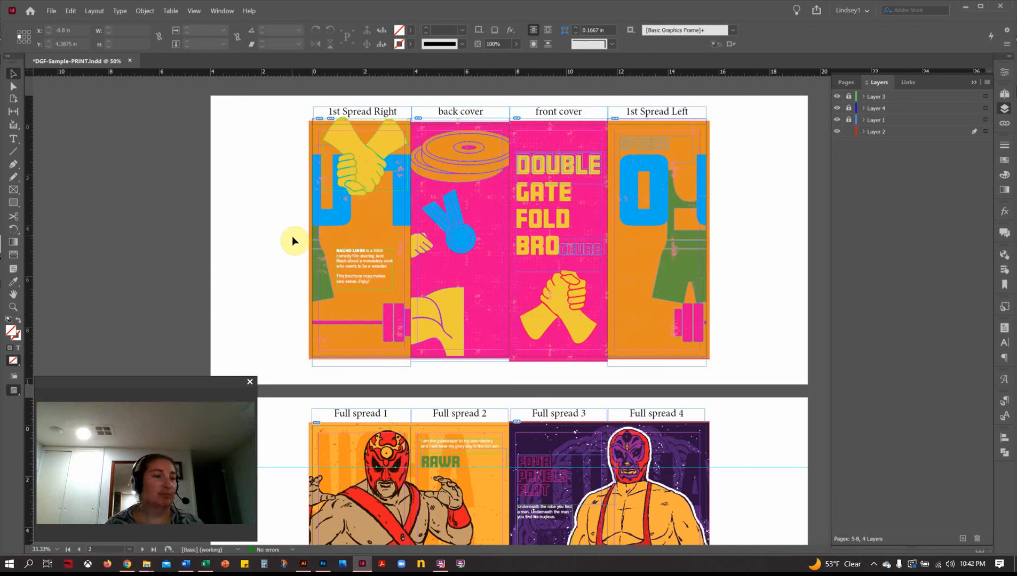
click(1004, 95)
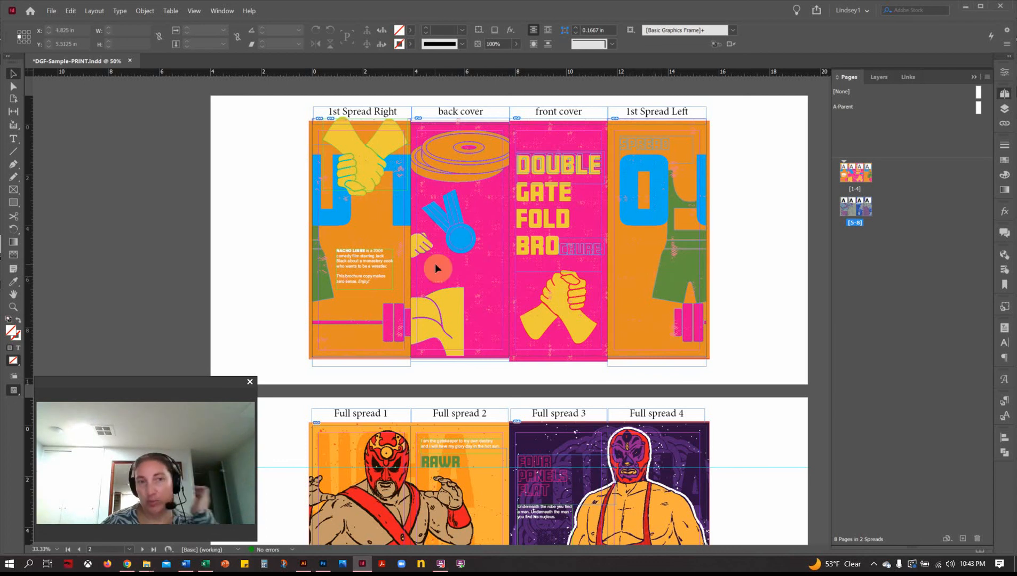
- Save the brochure and begin exporting it as an Adobe PDF (Print) file named DGF-Sample-PRINT.pdf in the _assets folder
click(54, 11)
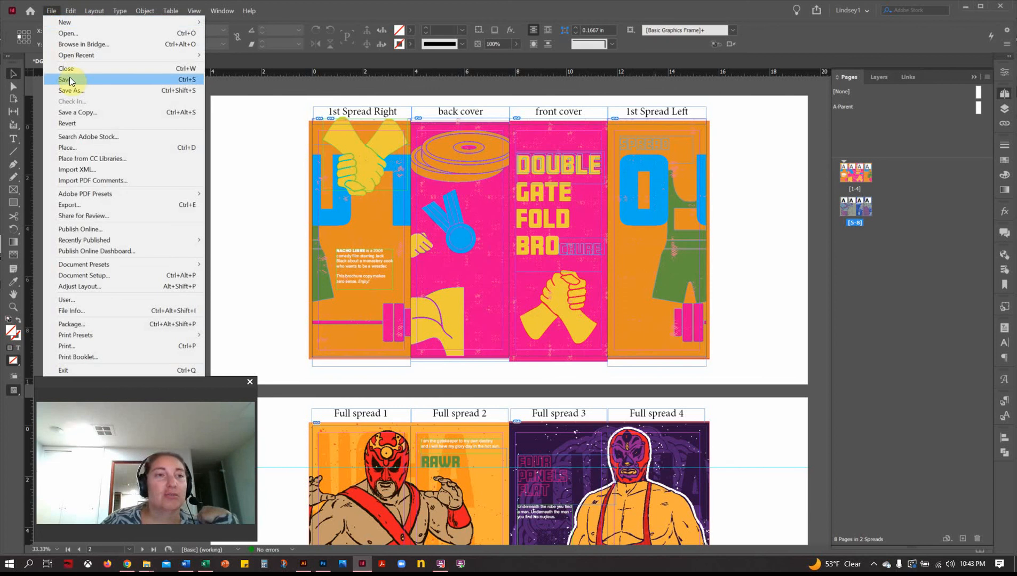
click(70, 78)
click(51, 11)
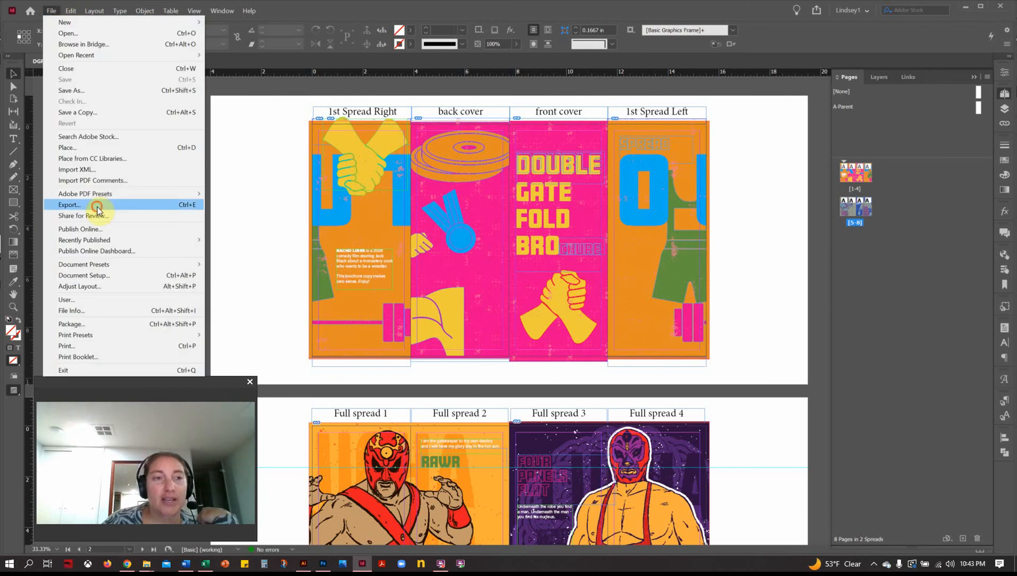
click(56, 205)
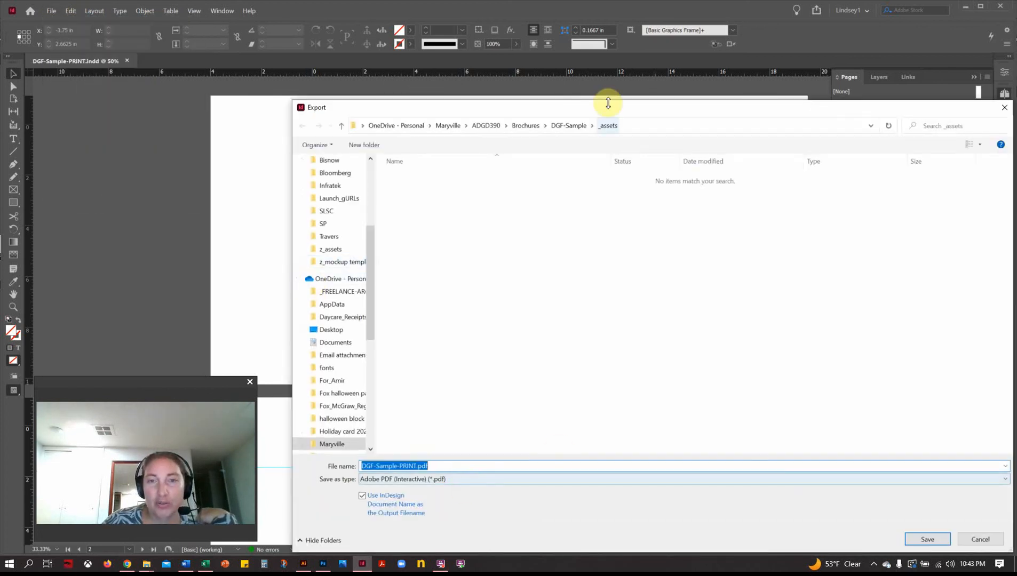
drag(624, 109, 543, 55)
click(439, 424)
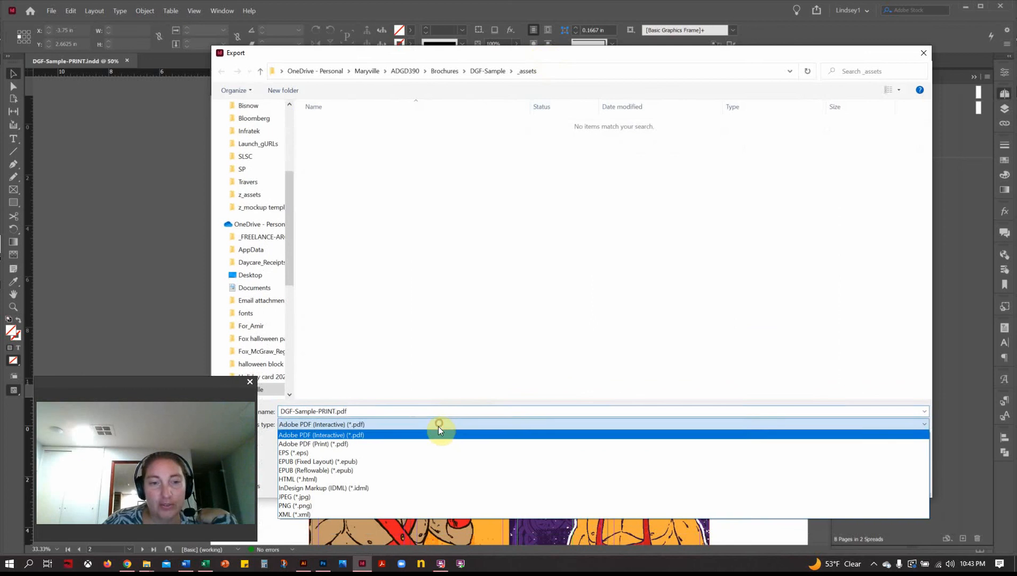
click(435, 444)
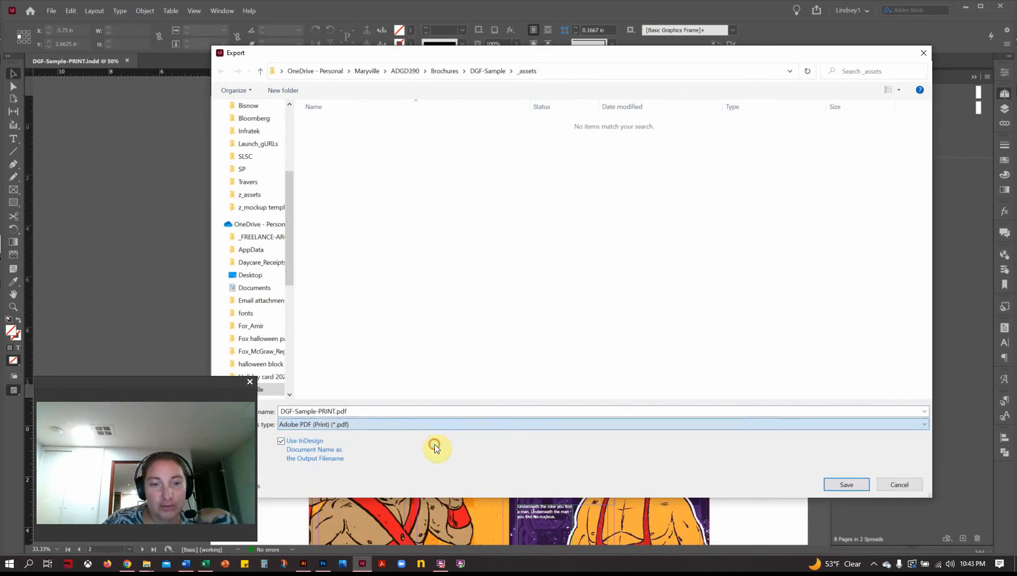
click(846, 485)
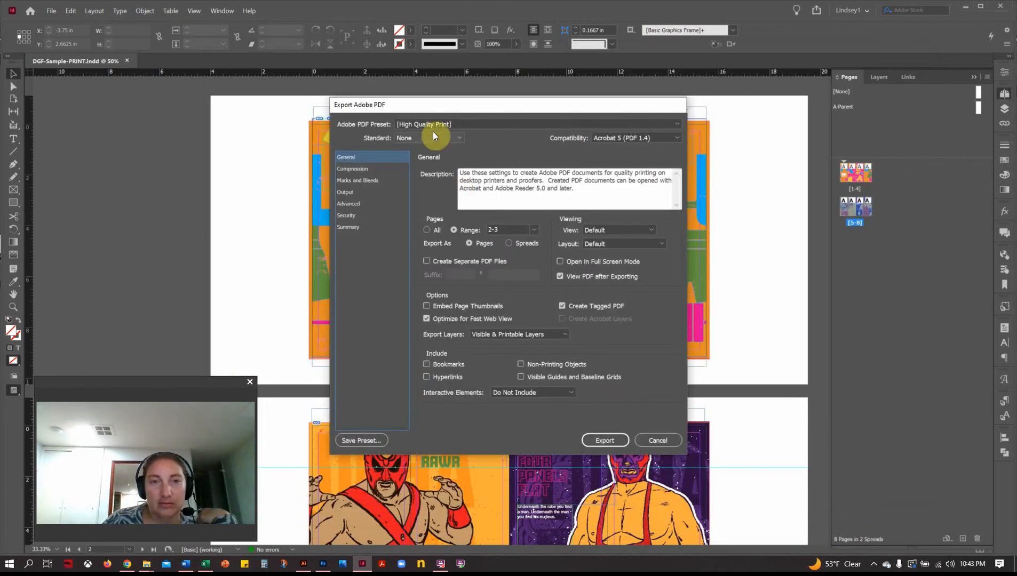
- Export all pages as spreads using the PRESS-CROPS+BLEEDS preset, checking the marks and bleed settings first
click(434, 124)
click(454, 213)
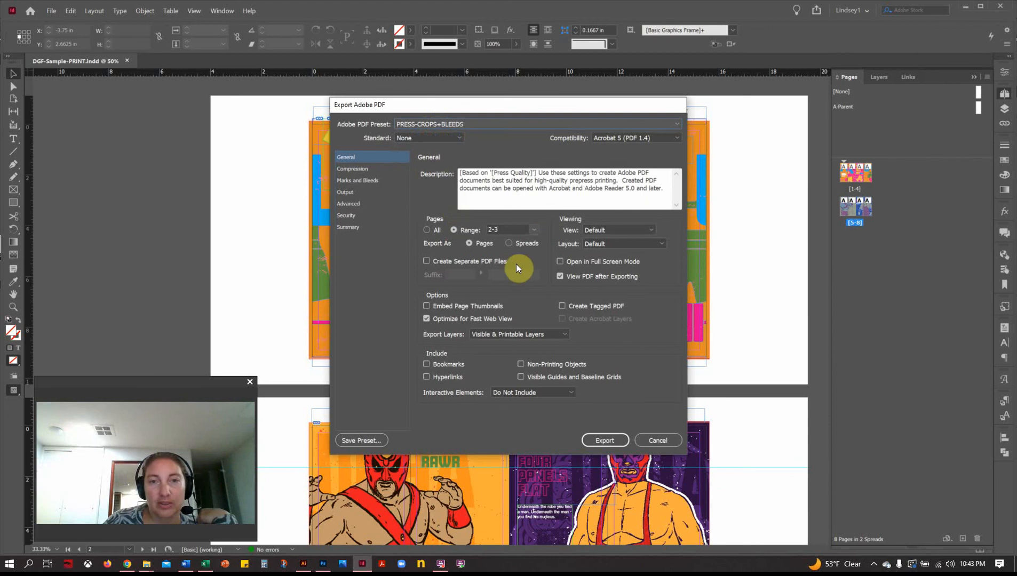
click(433, 230)
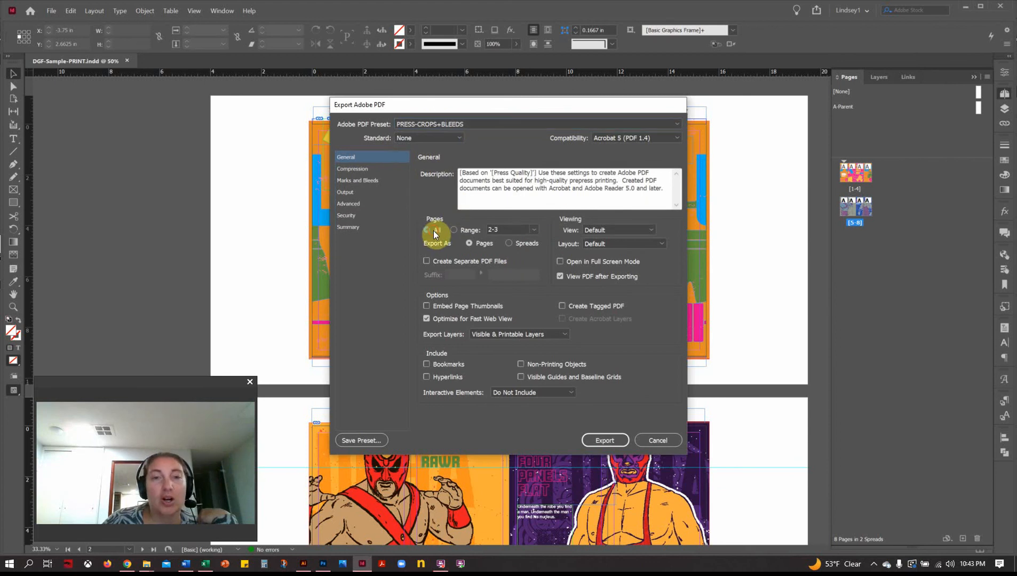
click(509, 243)
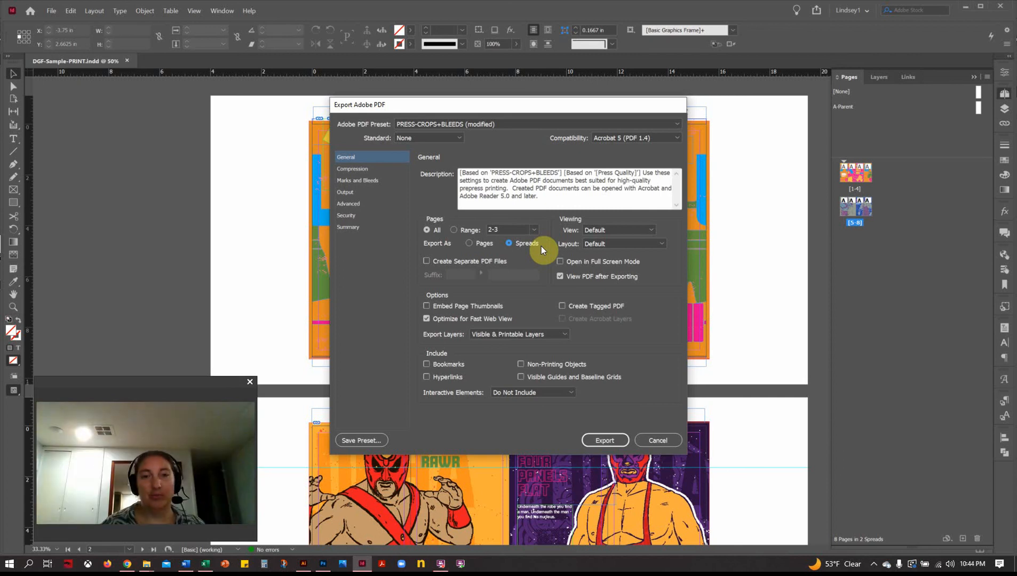
click(350, 180)
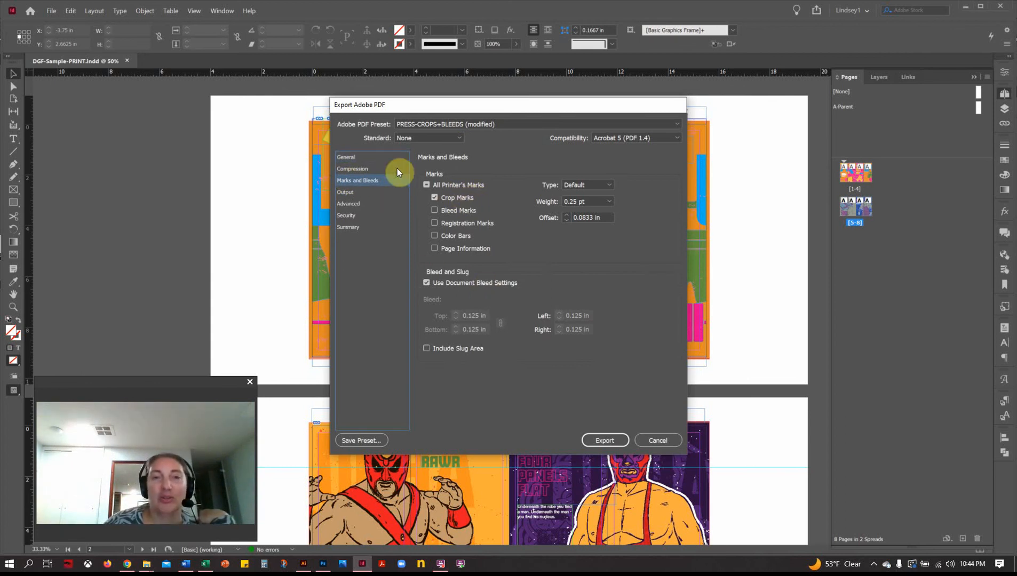
click(604, 441)
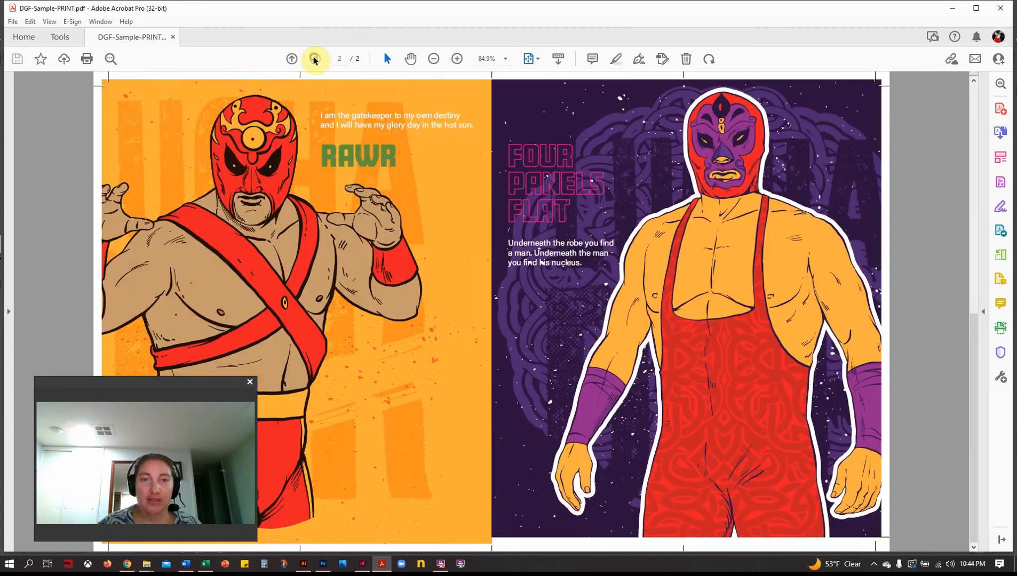
- Examine the second spread of the exported PDF in Acrobat and switch back to InDesign
click(315, 59)
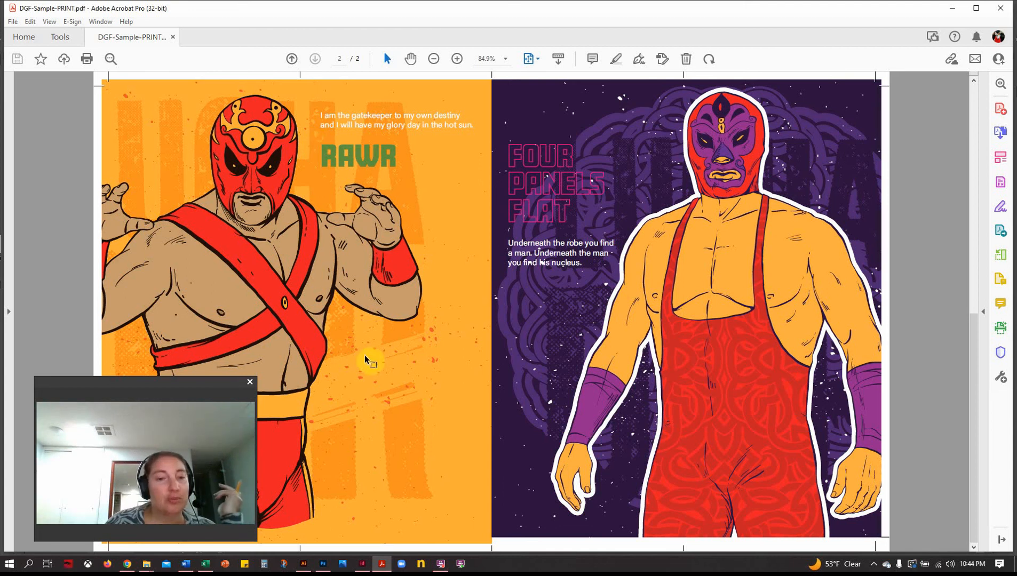
click(361, 566)
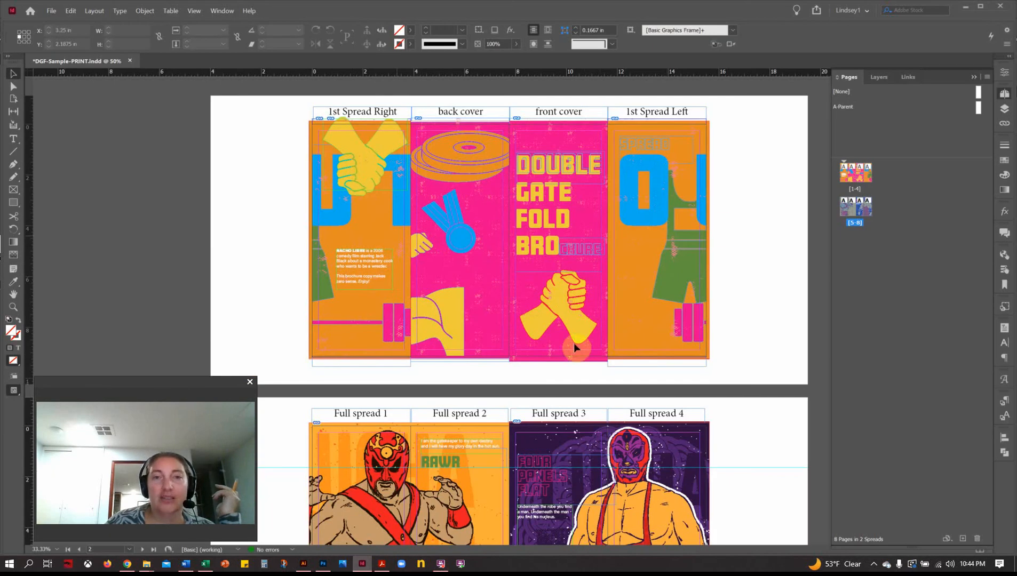